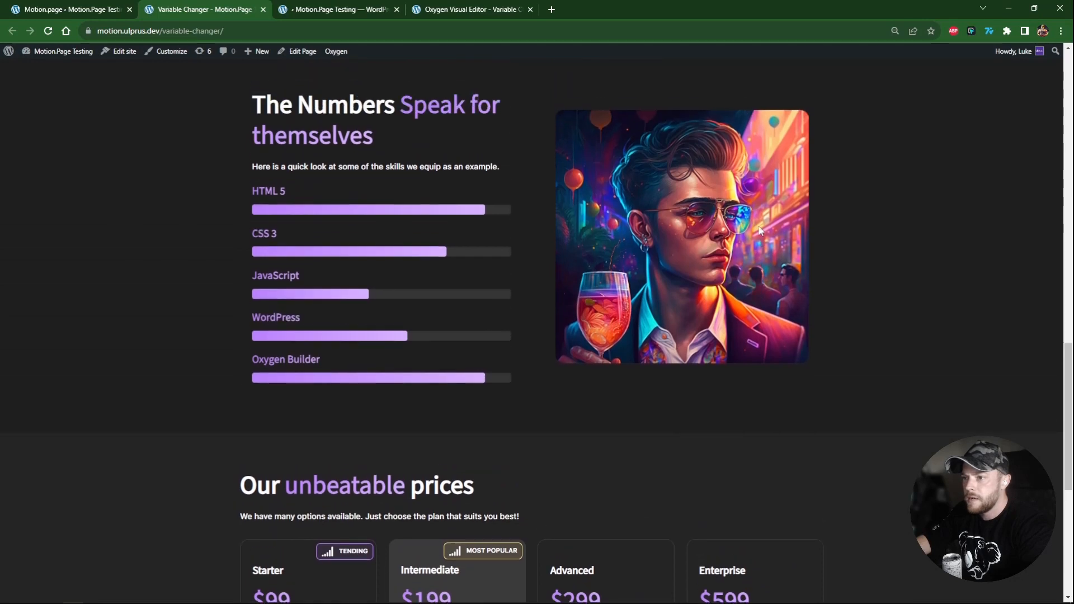
Step: Examine how the Variable Changer page's background, text and accent colors change between its sections
scroll(760, 230, up, 8)
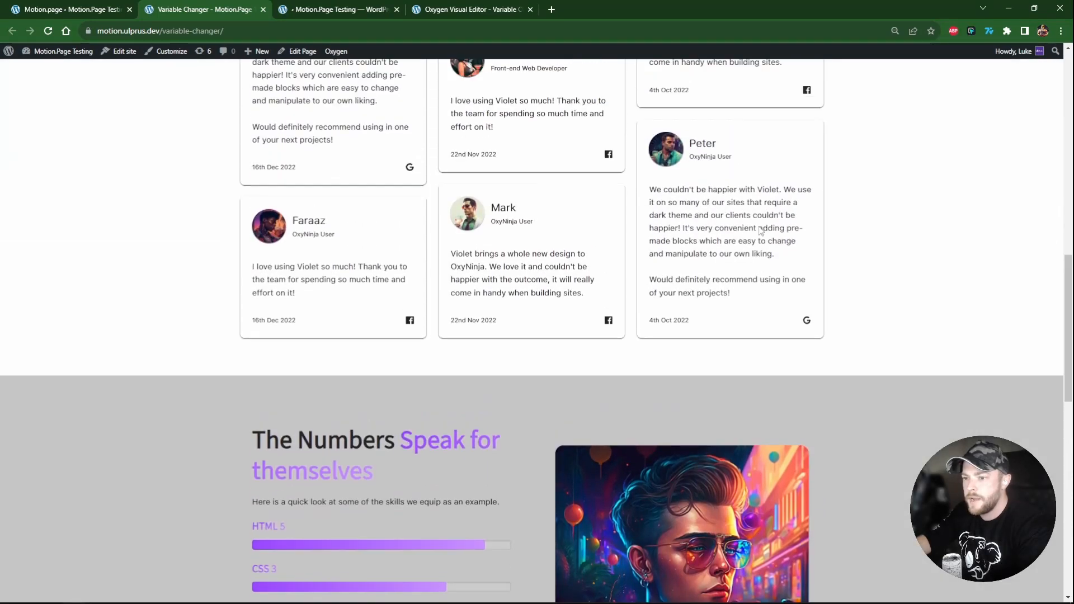
scroll(758, 230, up, 8)
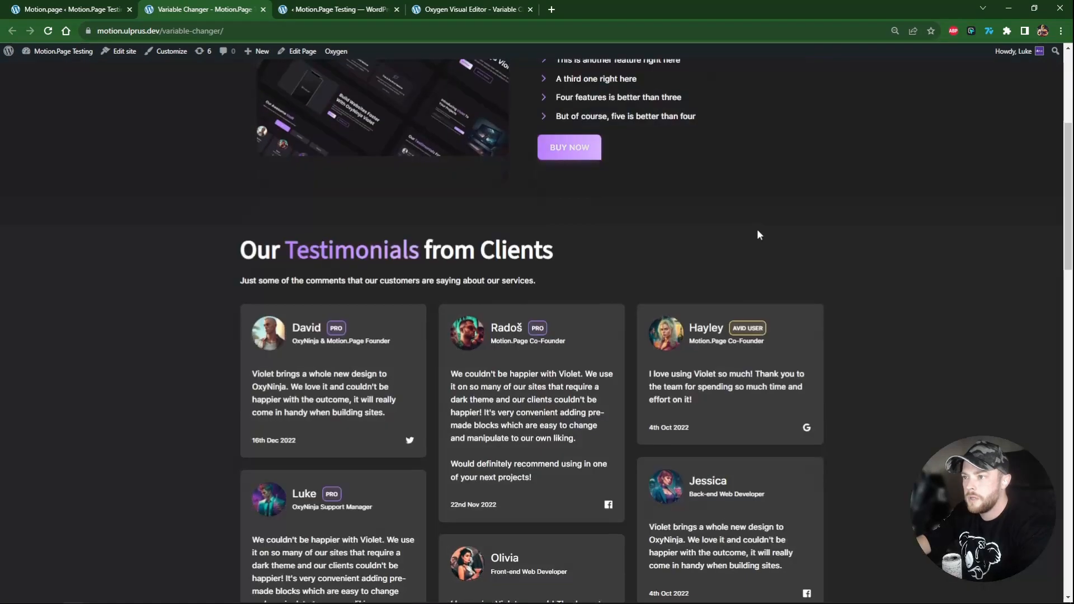
scroll(759, 230, down, 2)
scroll(759, 234, down, 10)
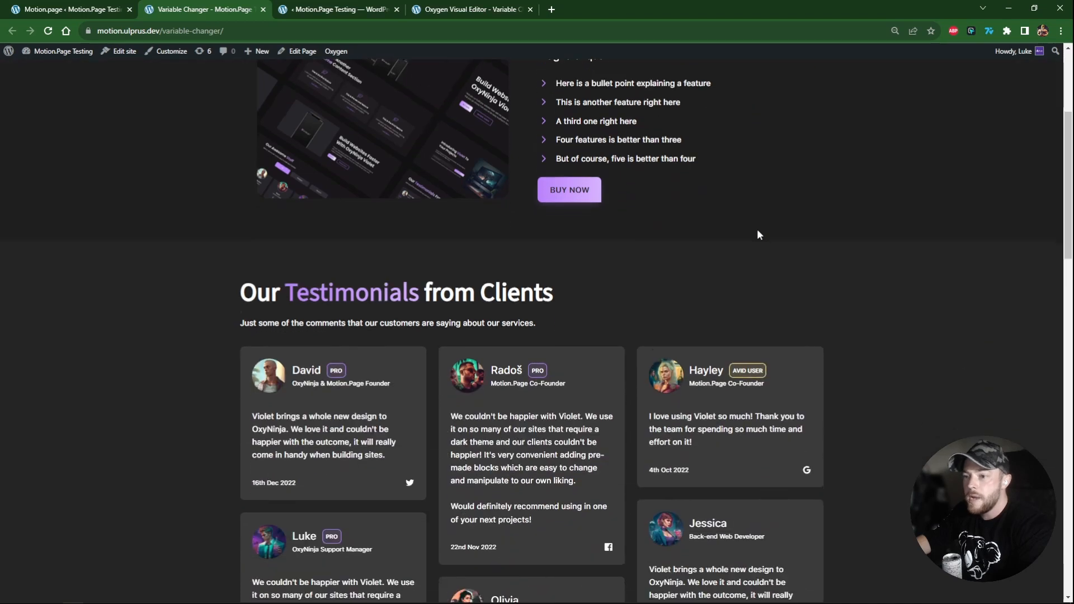
scroll(759, 234, down, 6)
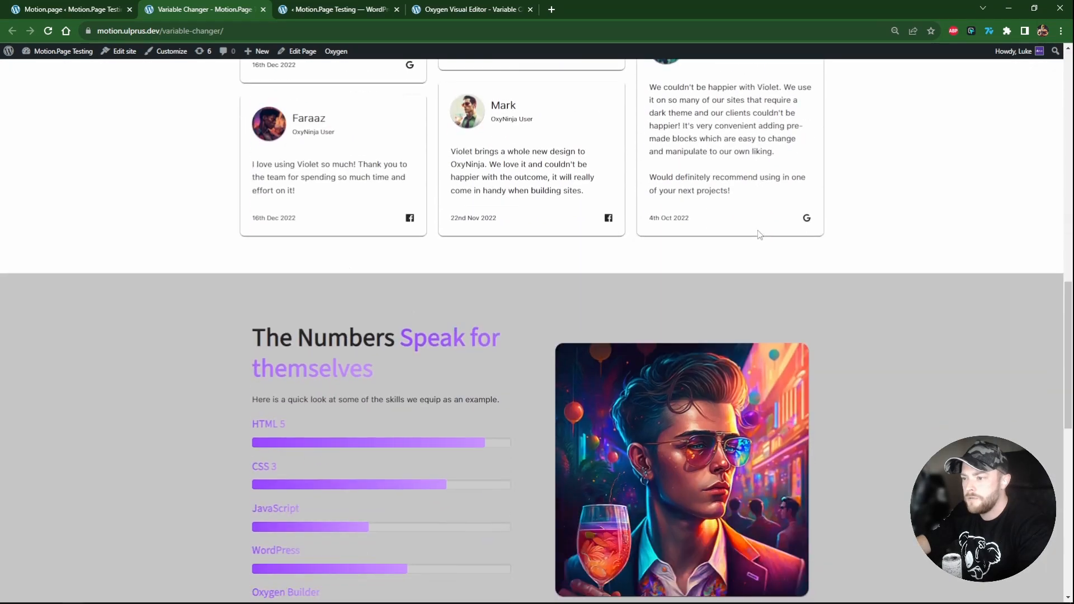
scroll(758, 233, down, 5)
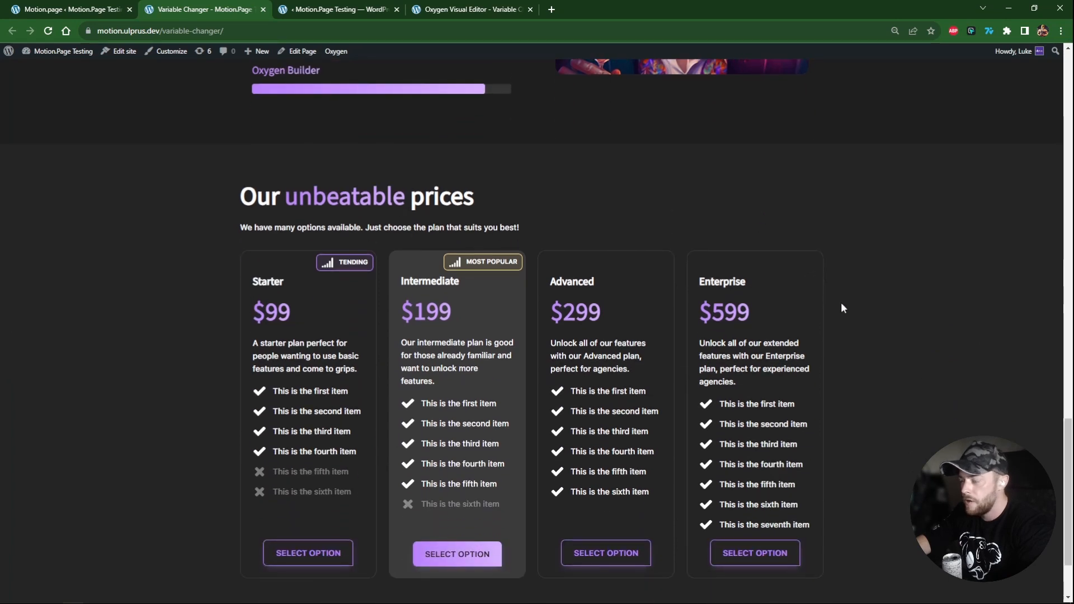
drag(1065, 455, 1071, 89)
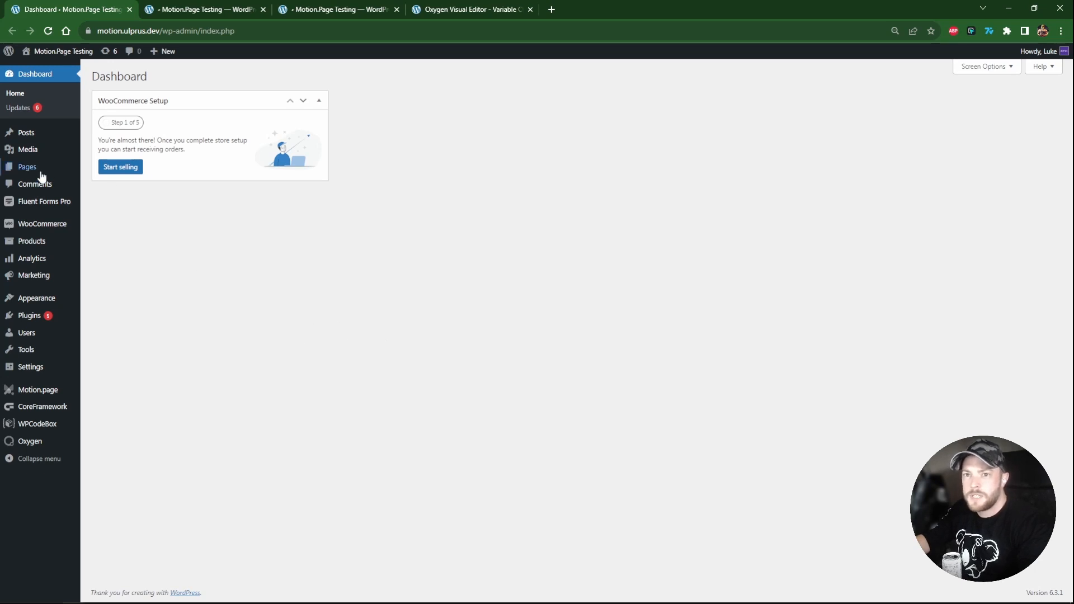
Step: Open CoreFramework from the WordPress dashboard and view the primary color variable in its Brand group
mouse_move(77, 336)
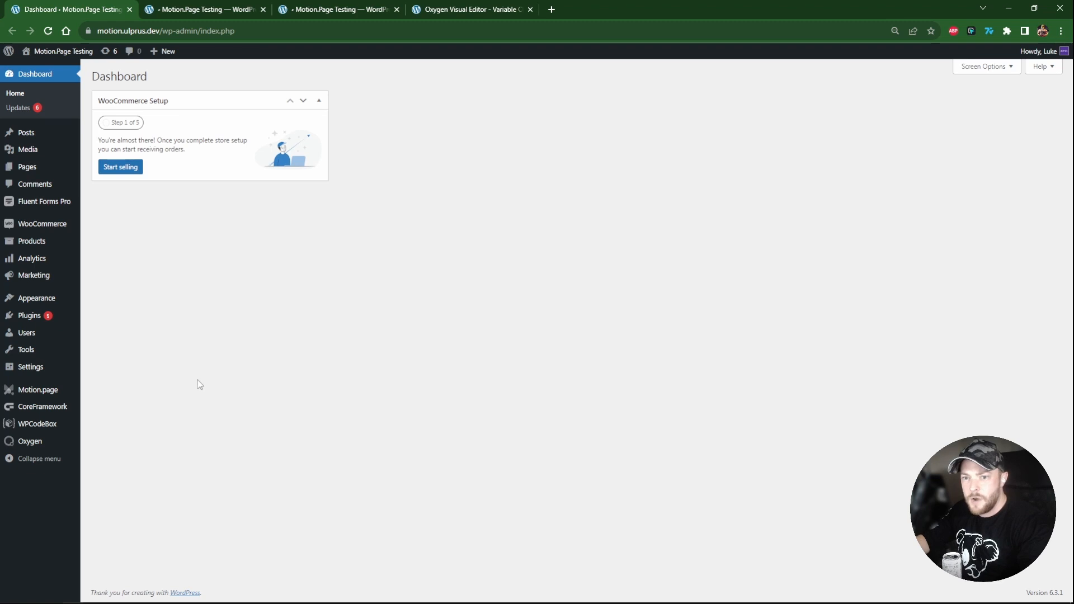
click(47, 414)
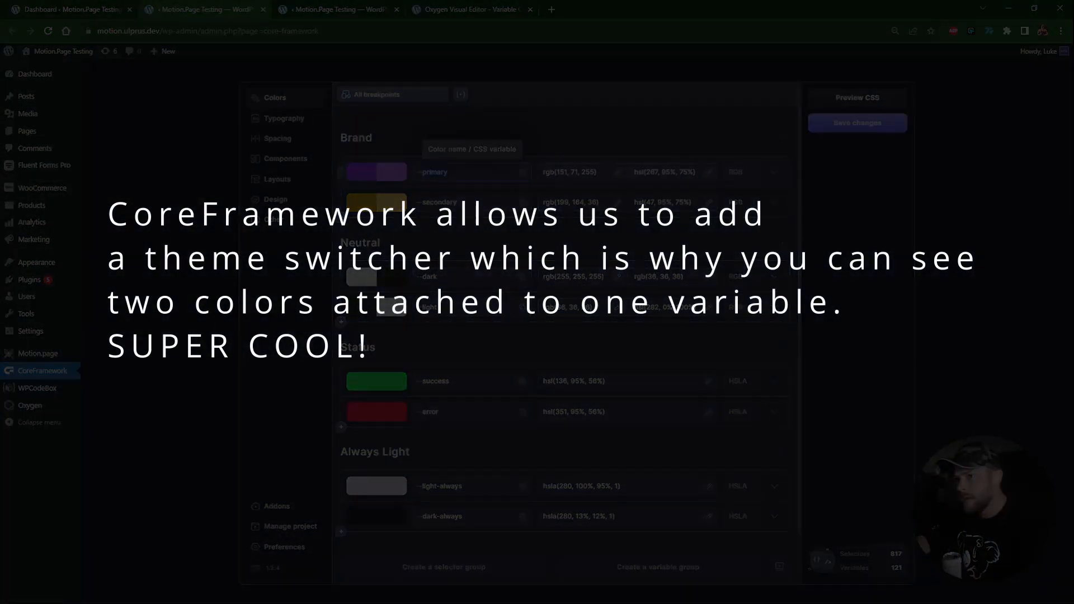
click(471, 173)
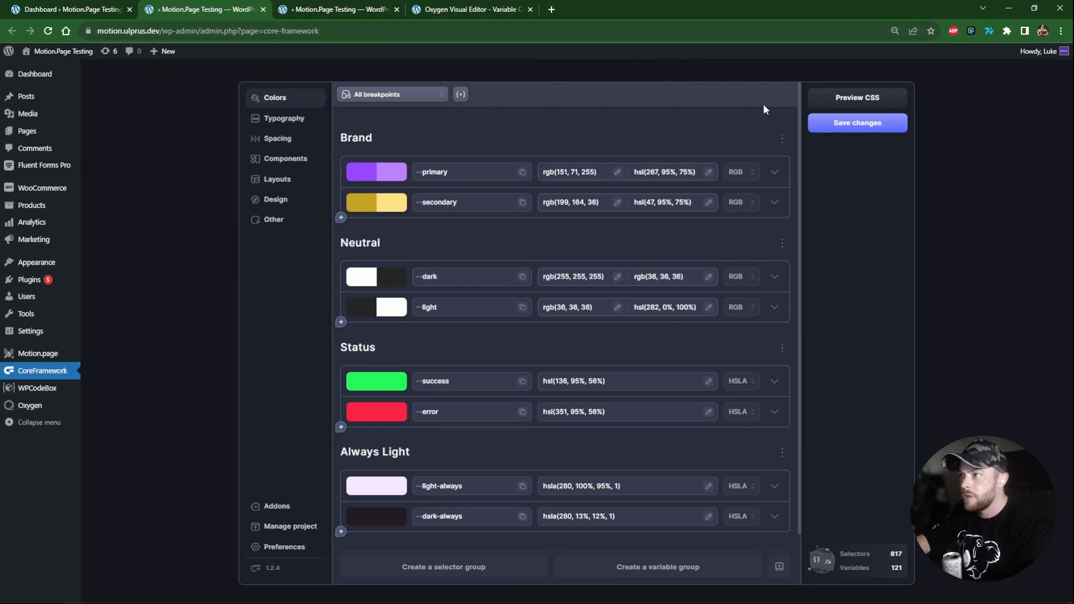
Step: Preview the generated CSS, examine the primary, secondary, dark and light variables, and return to the color settings
click(854, 102)
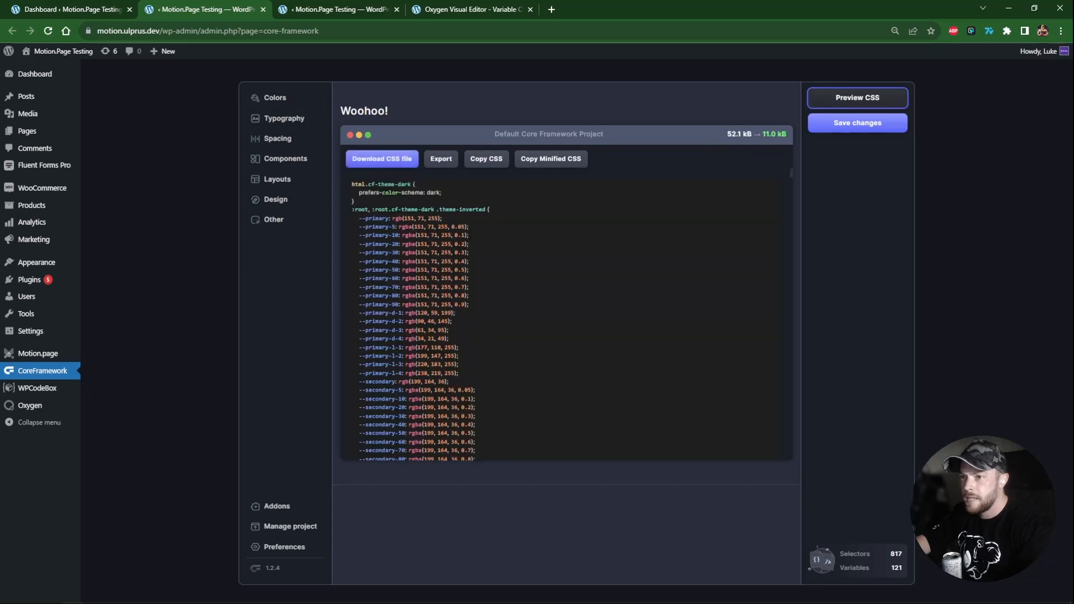
scroll(463, 251, down, 5)
scroll(464, 251, up, 5)
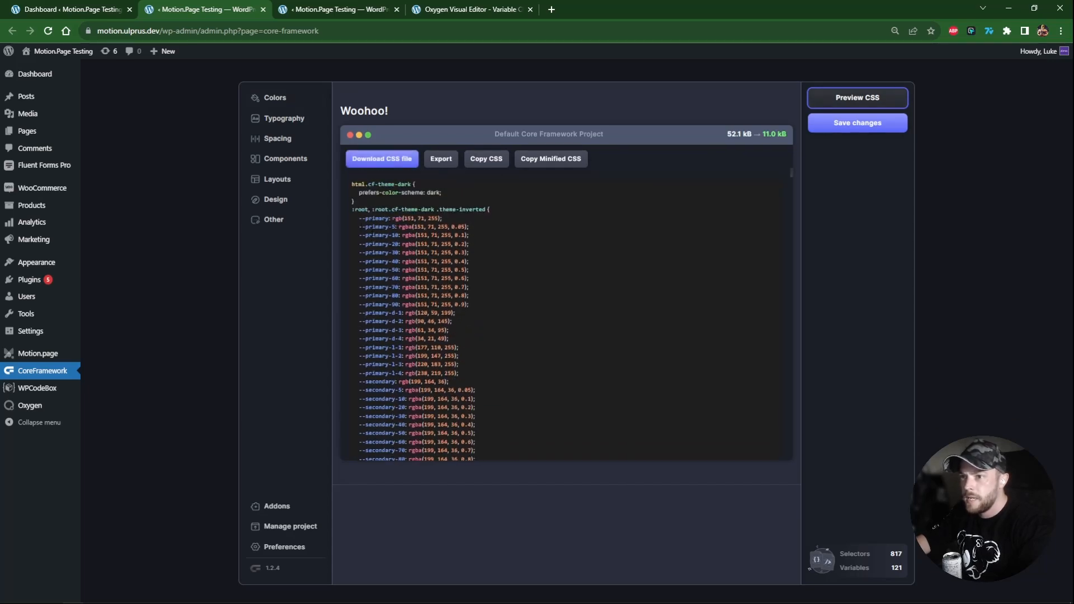
drag(359, 219, 458, 219)
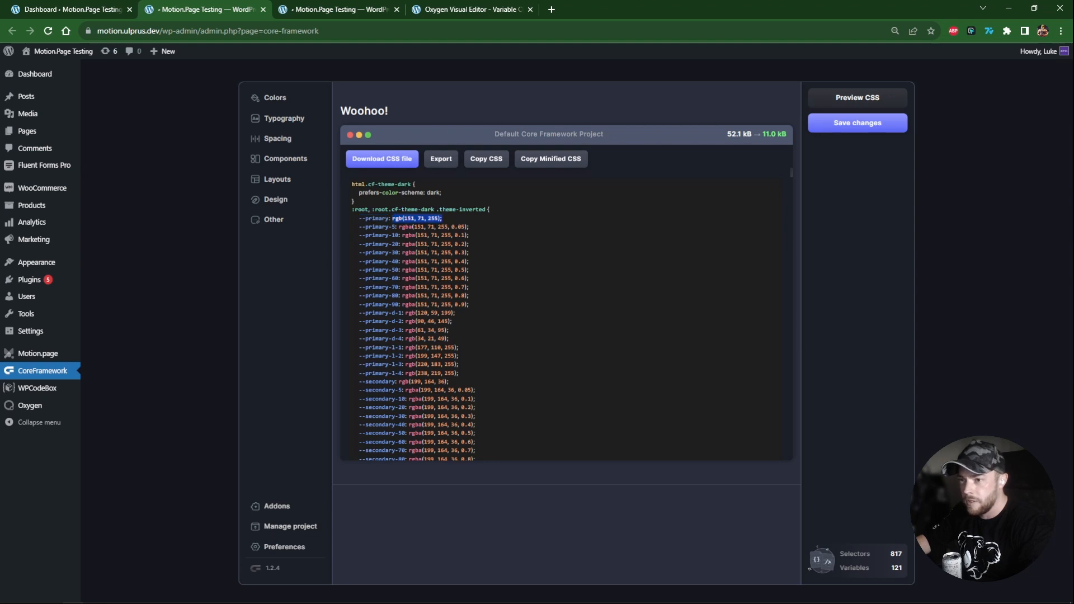
scroll(417, 316, down, 3)
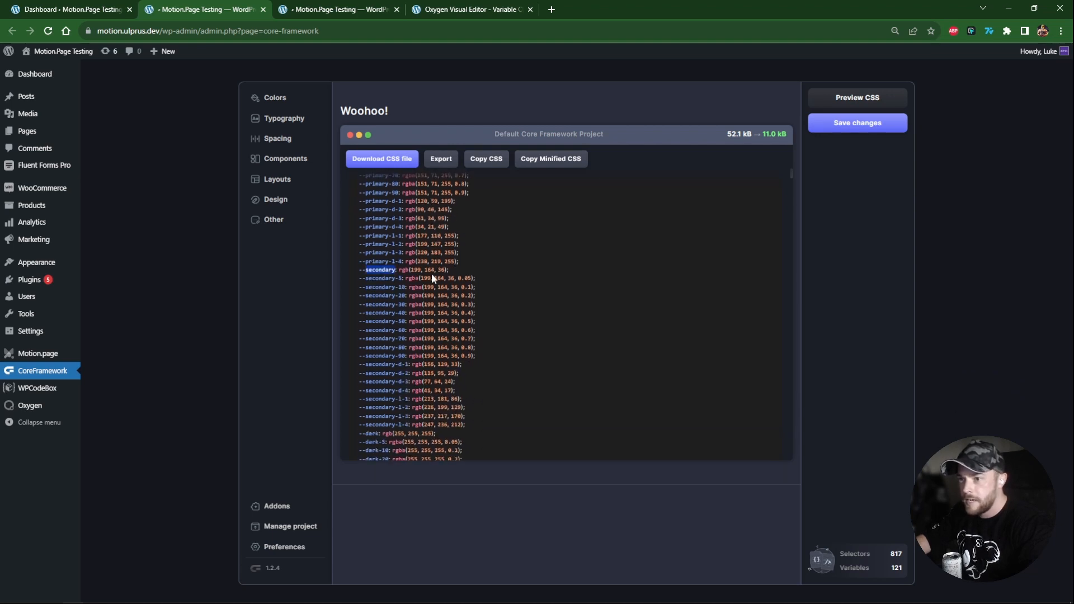
scroll(432, 274, down, 5)
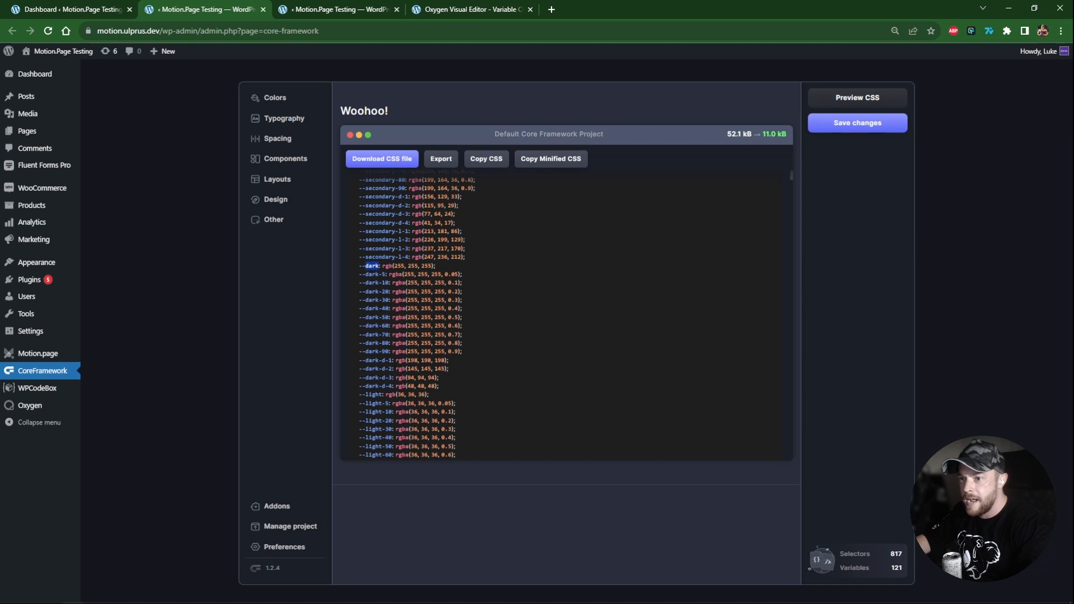
scroll(468, 395, down, 3)
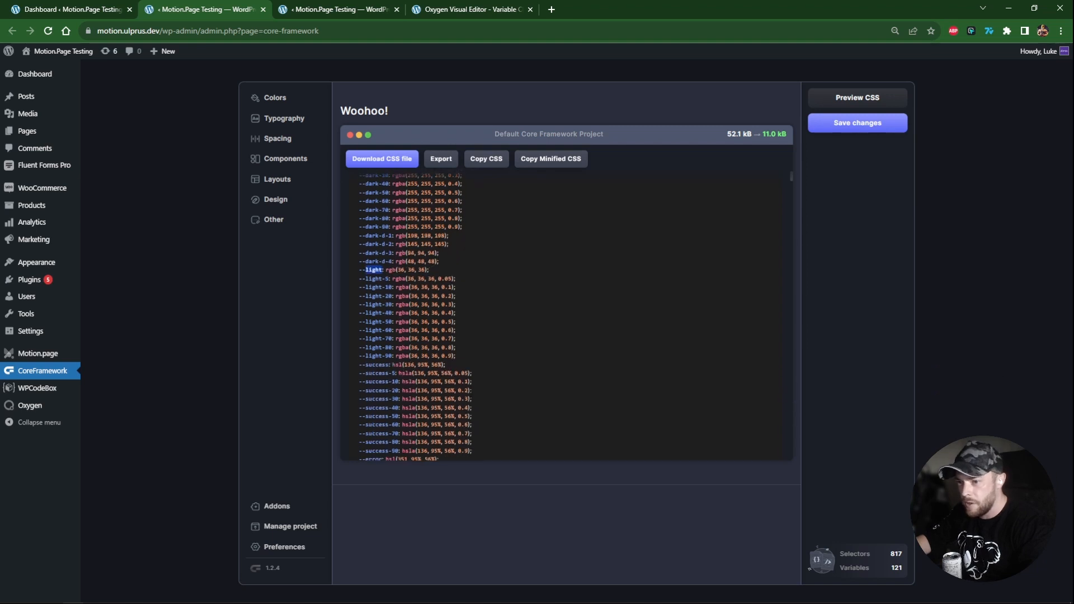
scroll(486, 399, up, 4)
scroll(459, 358, up, 6)
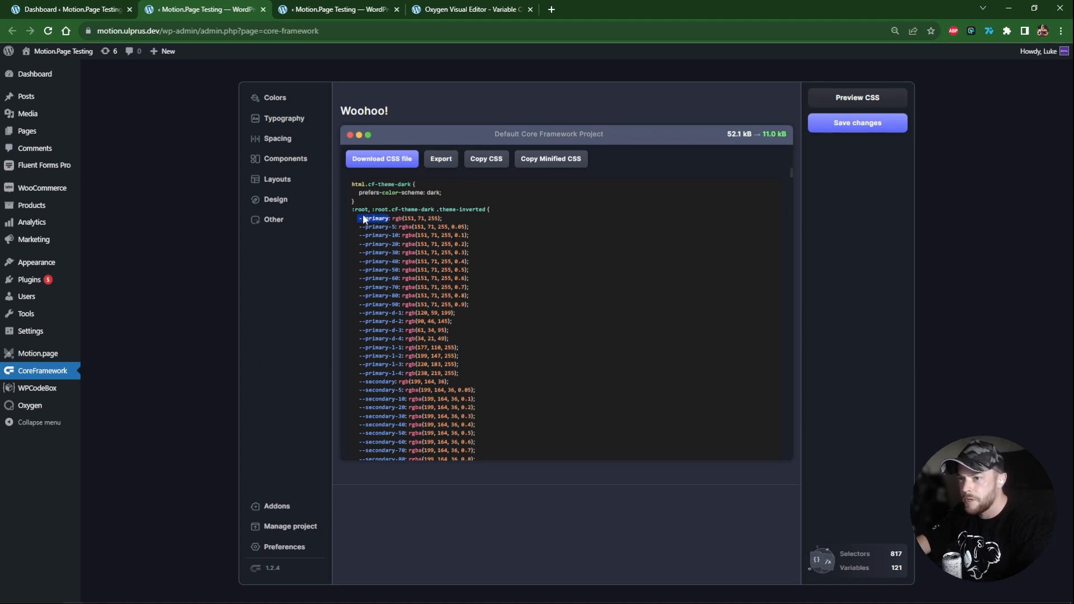
drag(369, 209, 435, 218)
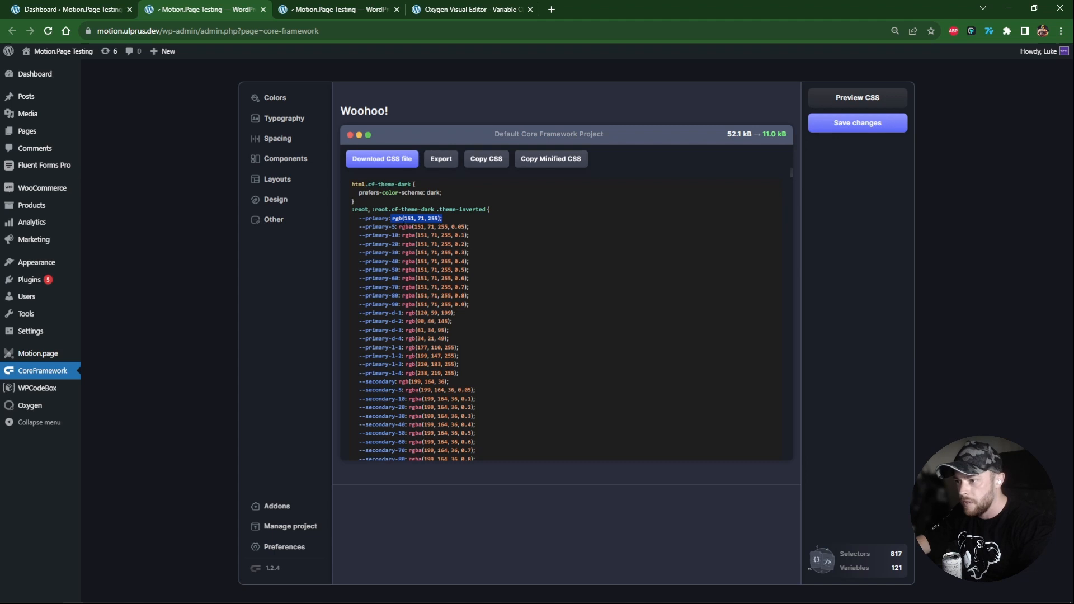
click(140, 374)
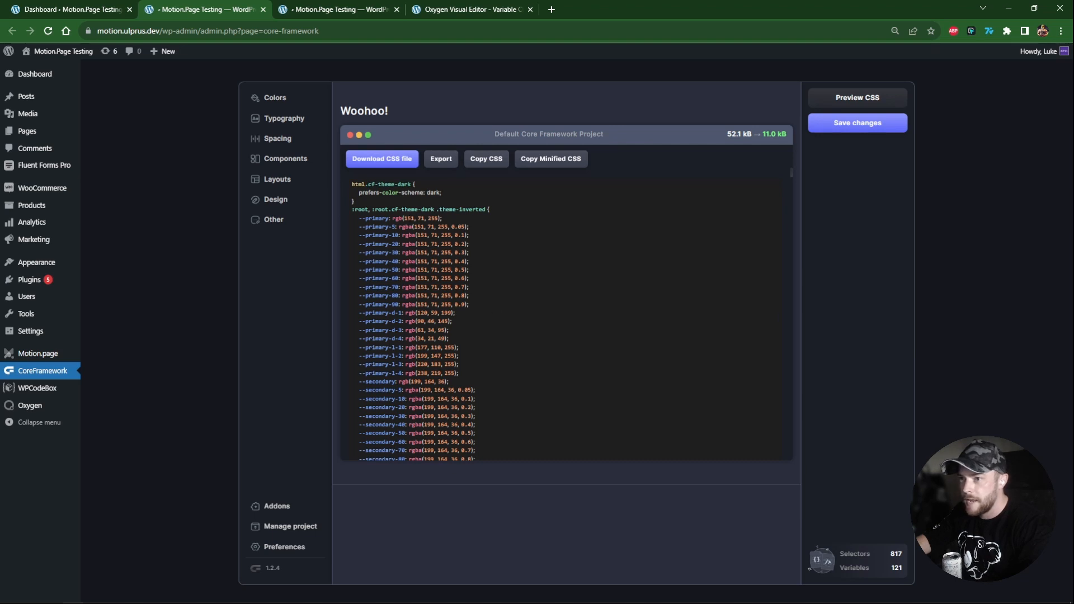
click(273, 98)
Step: Switch to the Oxygen editor and add the Content 20 section from the CoreFramework - Violet library's Content components
click(471, 10)
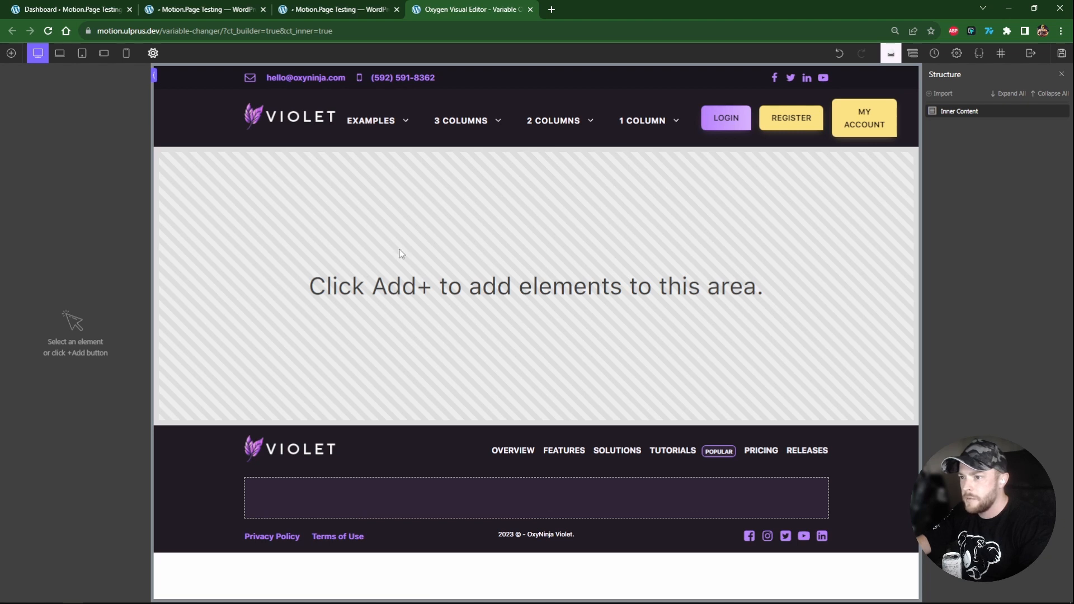
click(11, 53)
click(117, 188)
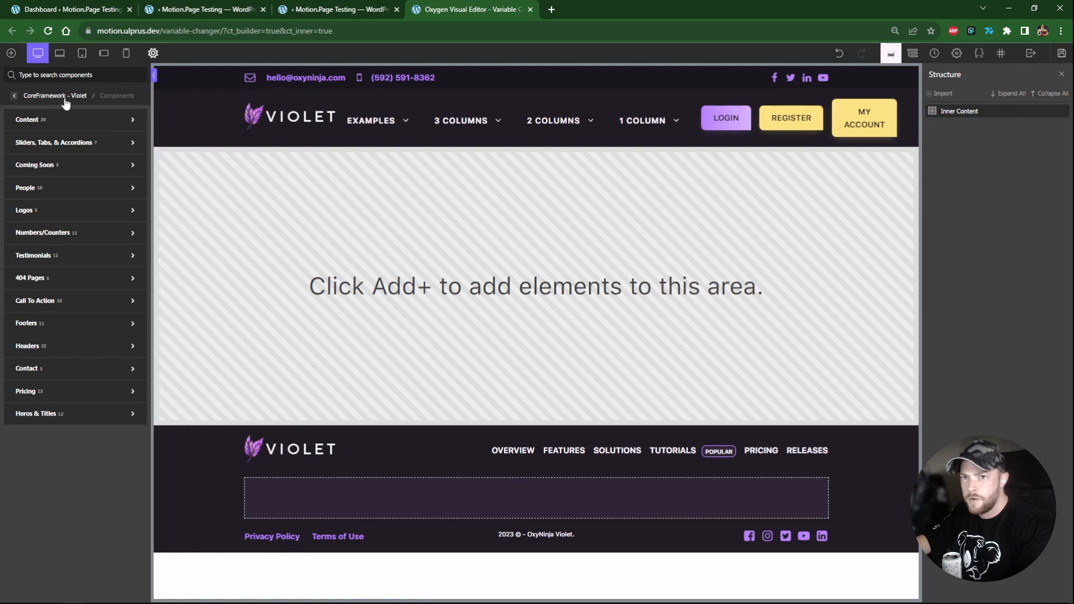
mouse_move(57, 124)
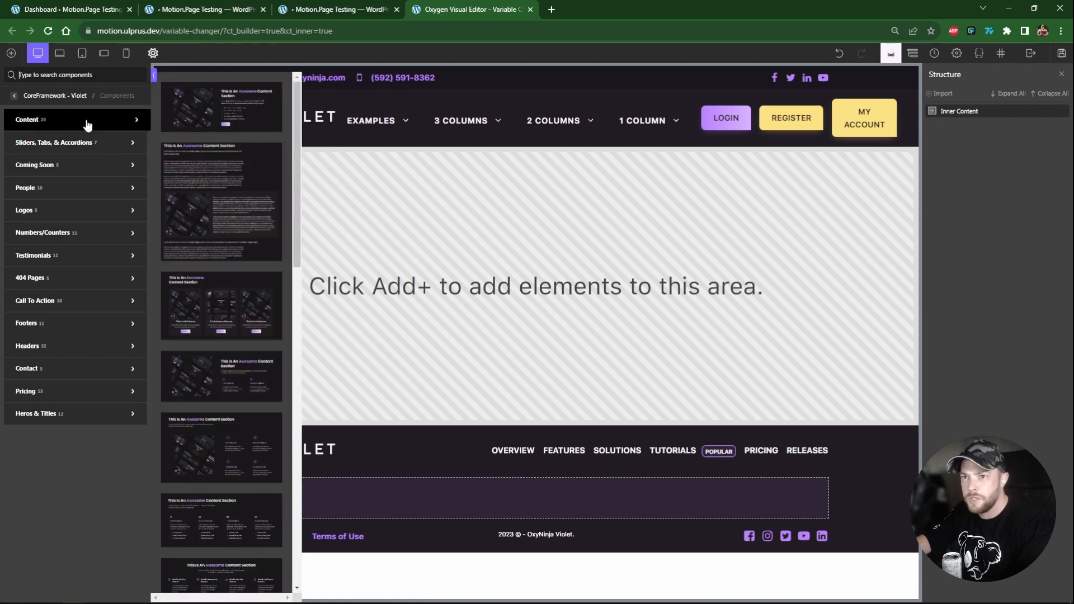
scroll(230, 163, down, 3)
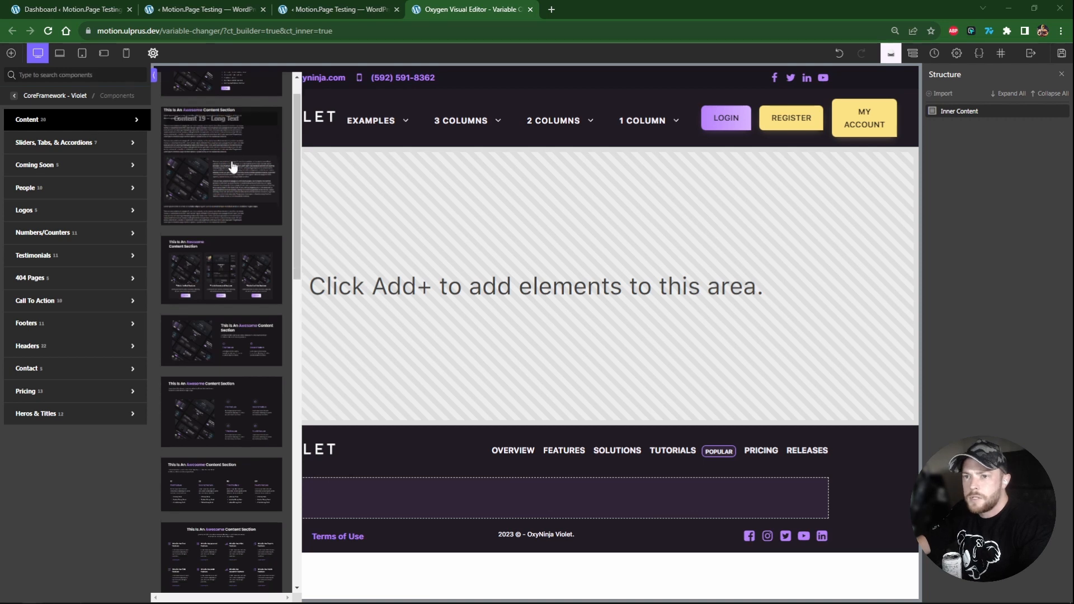
scroll(233, 168, up, 3)
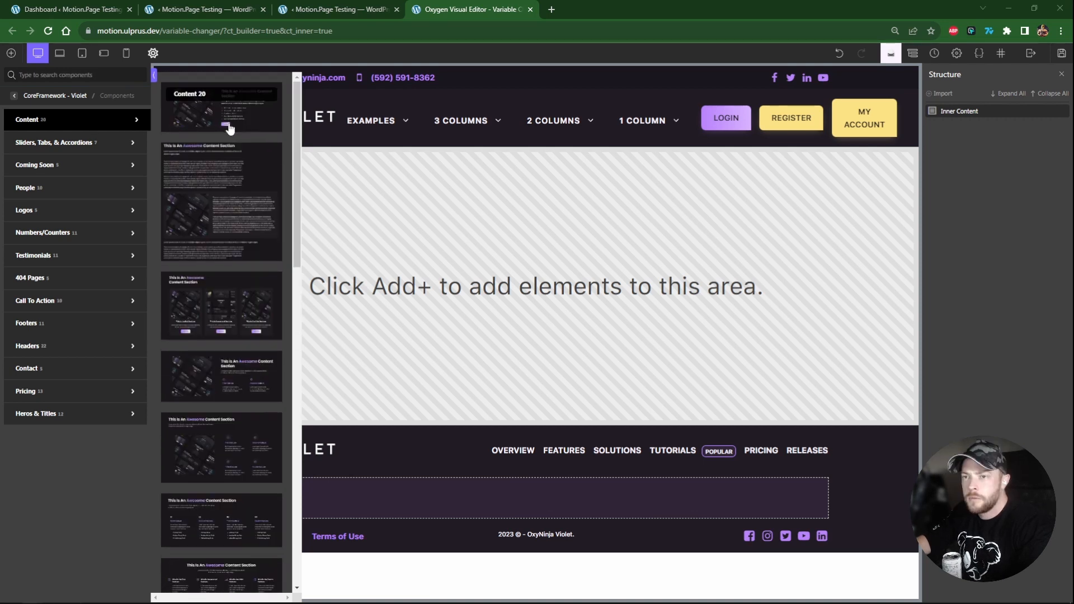
click(230, 128)
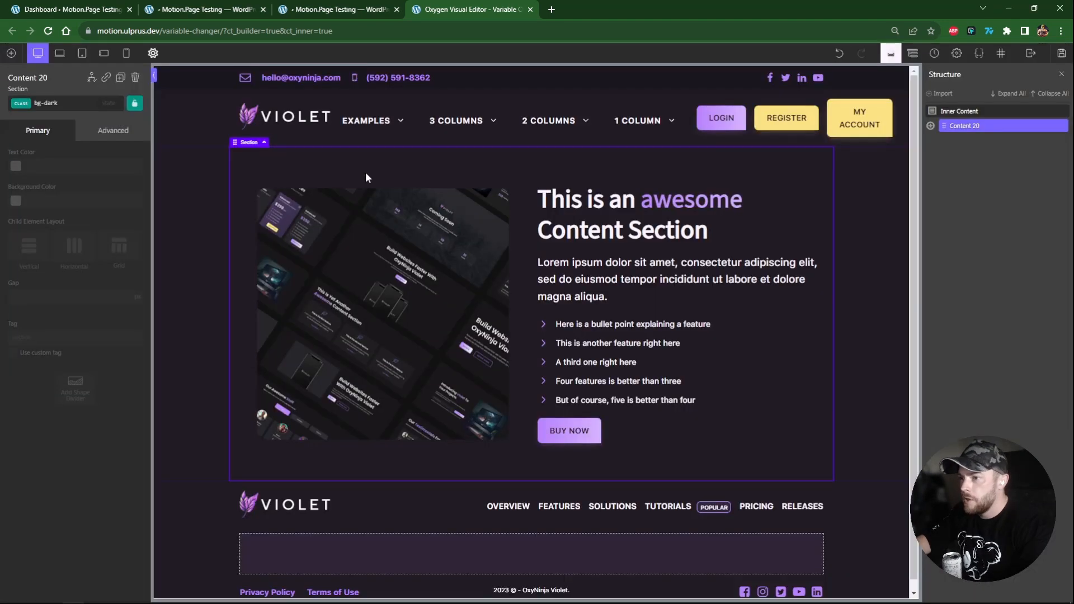
Step: Add the Testimonials 11 section from the Violet library to the page's Inner Content
click(959, 110)
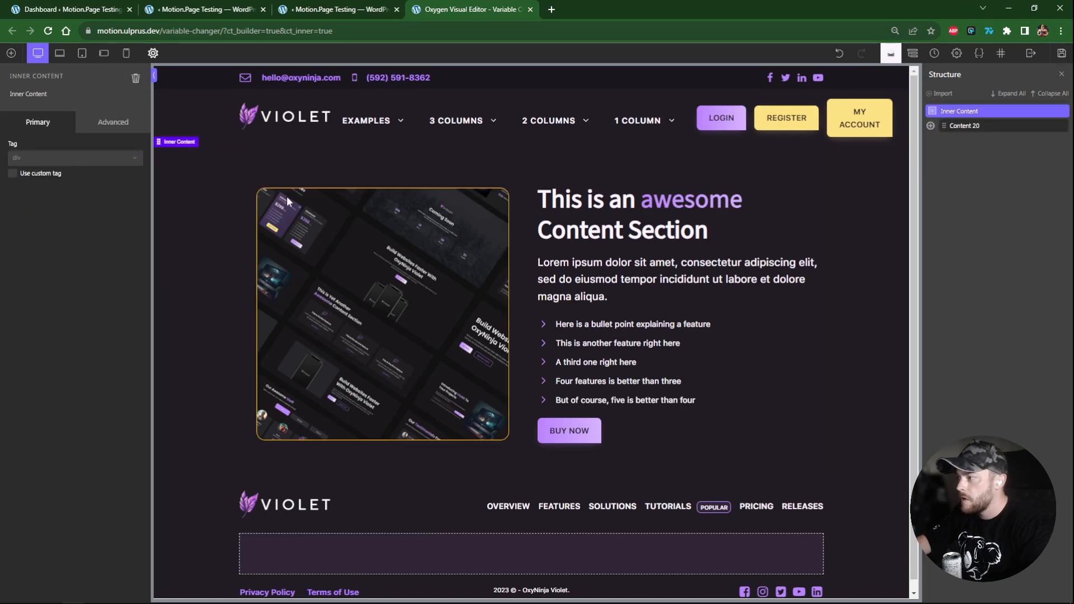
click(11, 52)
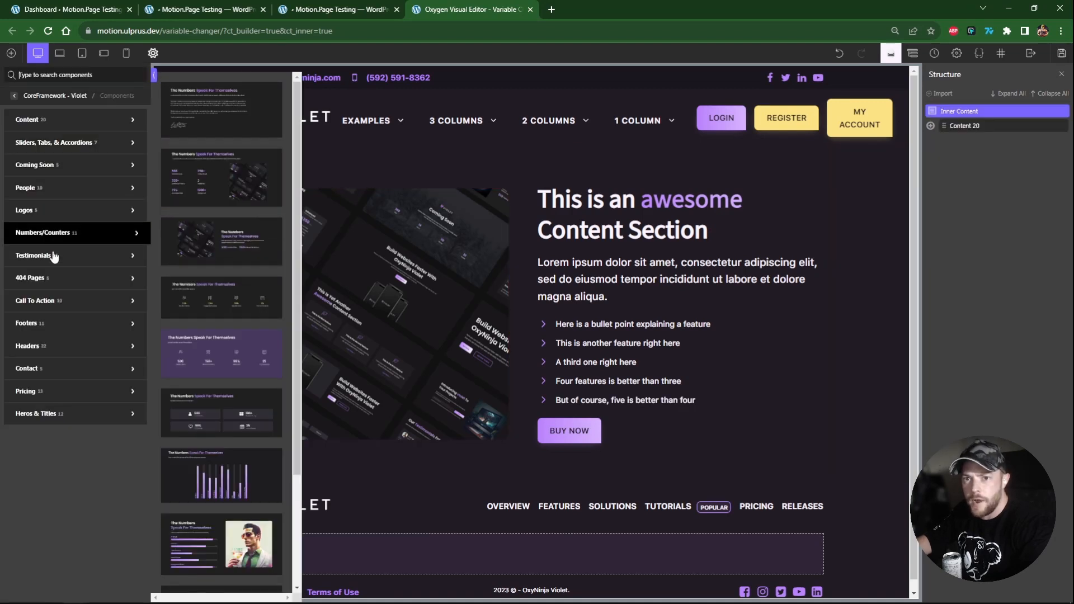
mouse_move(56, 256)
click(221, 203)
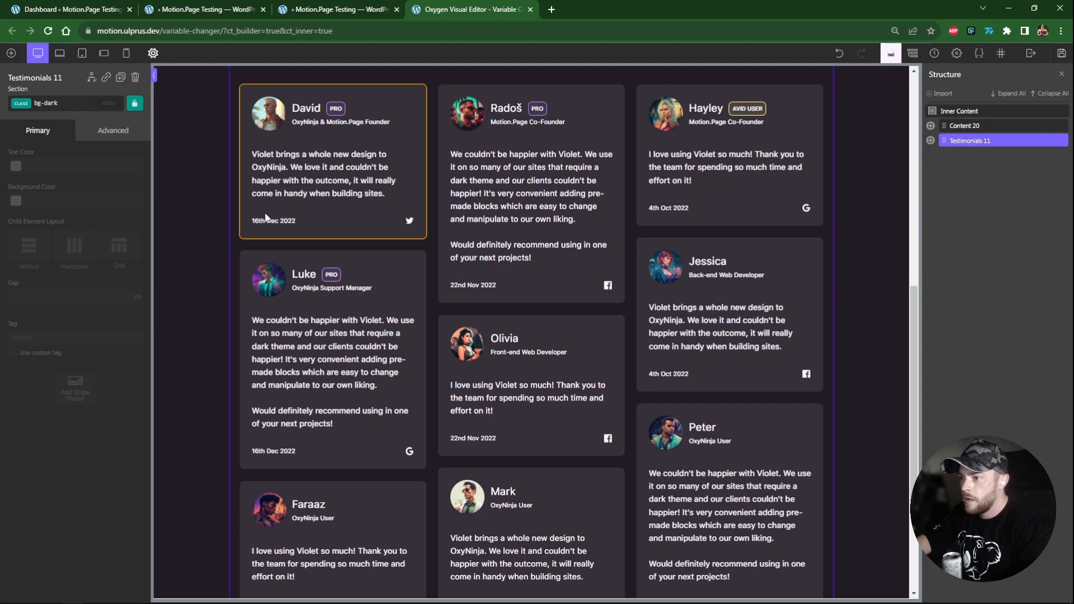
Step: Add the Numbers 4 - Progress Bars section to the Inner Content beneath the testimonials
click(958, 111)
click(11, 54)
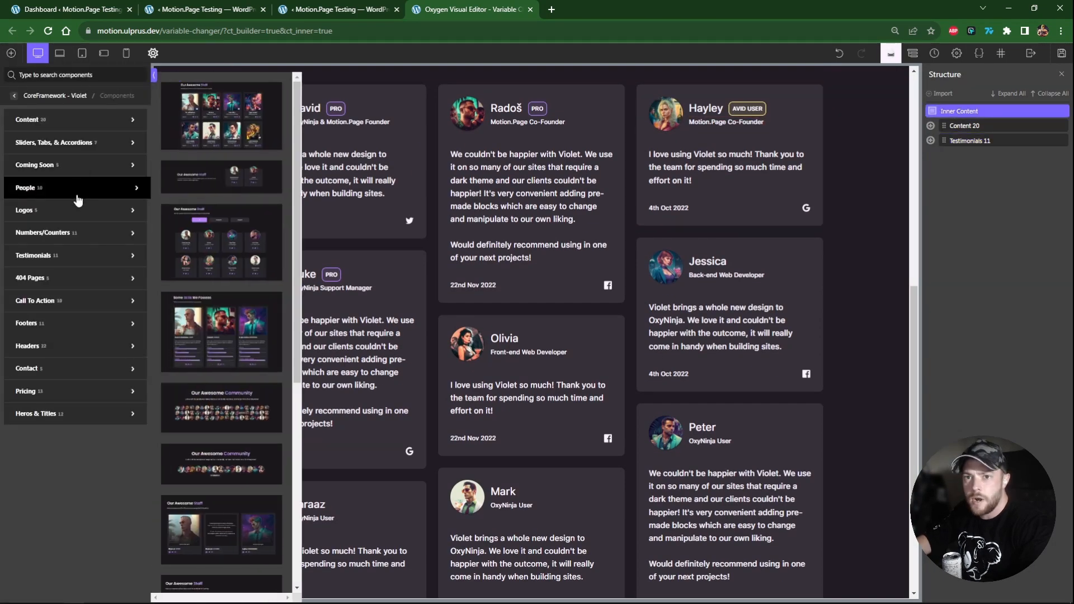
mouse_move(77, 232)
scroll(212, 270, down, 3)
click(230, 398)
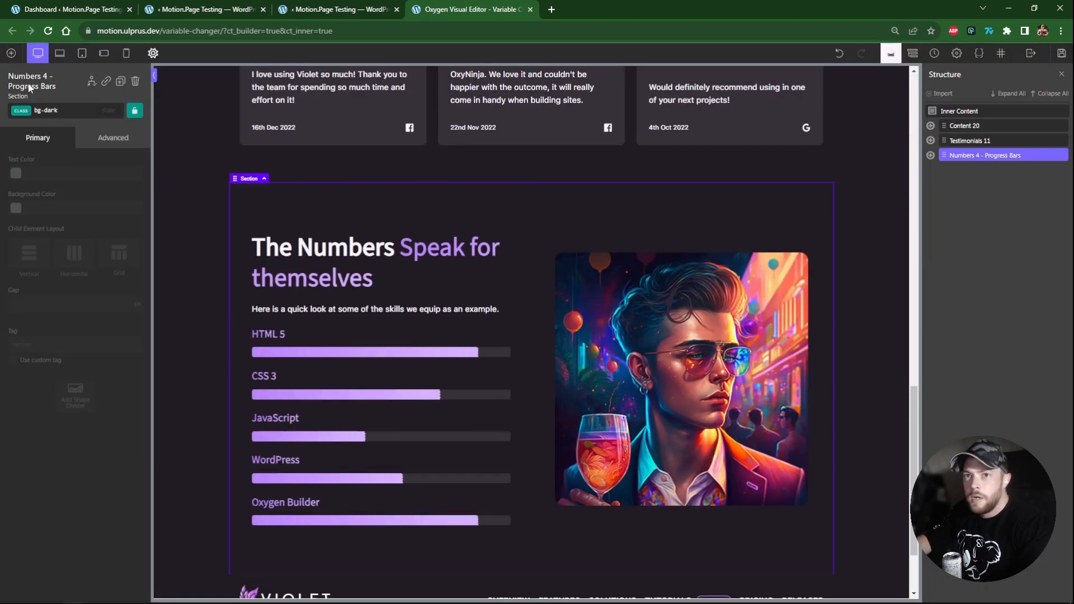
Step: Add the Price Plans 11 - 4 Columns pricing section below the progress bars section
click(11, 54)
mouse_move(64, 201)
mouse_move(60, 404)
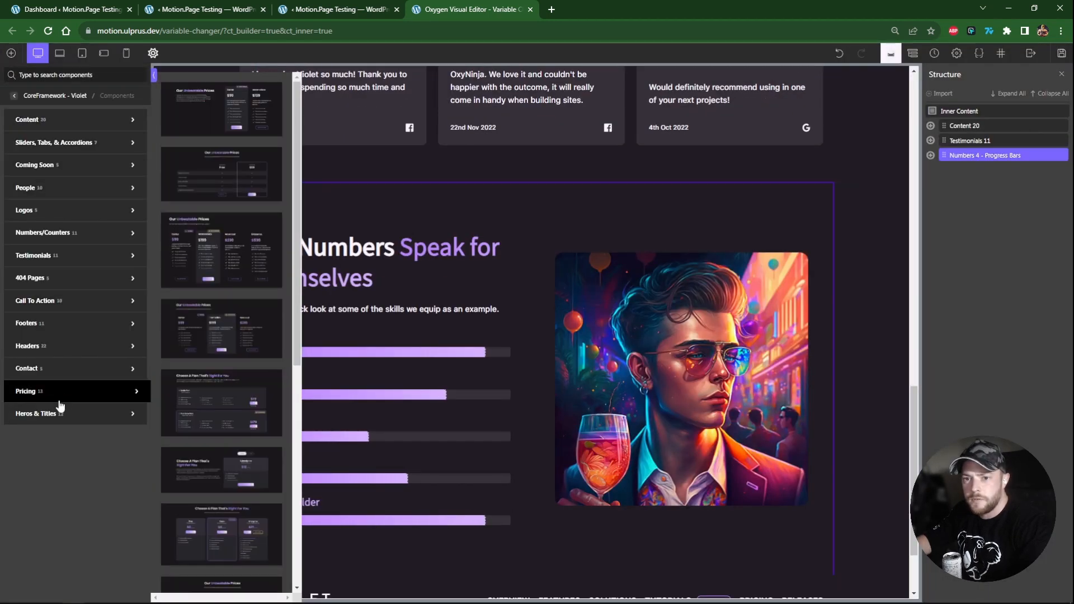
click(232, 251)
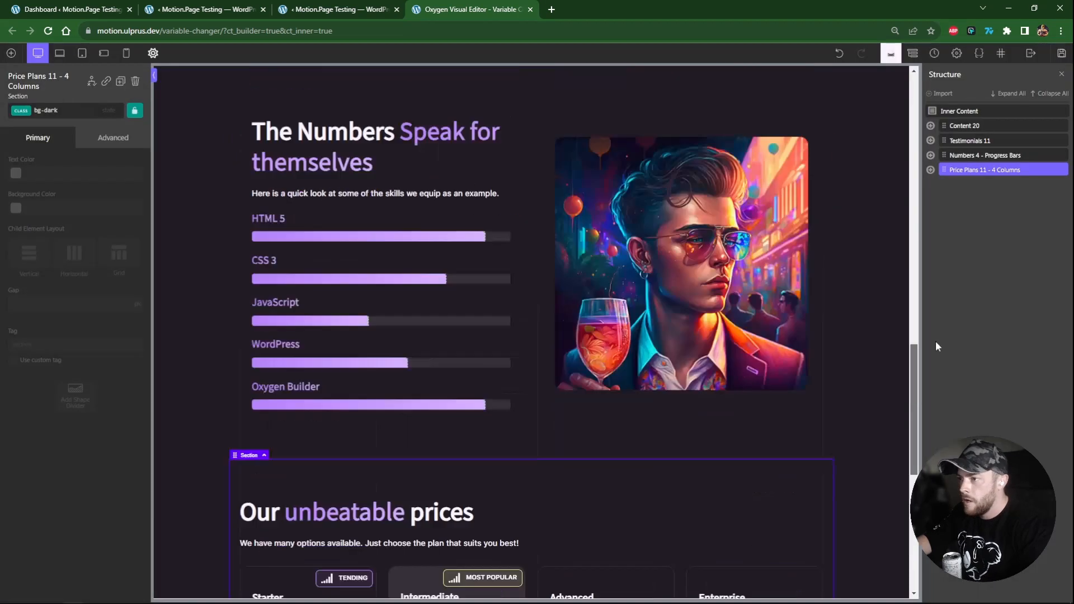
Step: Replace the bg-dark class on the Content 20 section with bg-dark-d-1
drag(914, 380, 918, 127)
scroll(882, 183, up, 2)
click(831, 200)
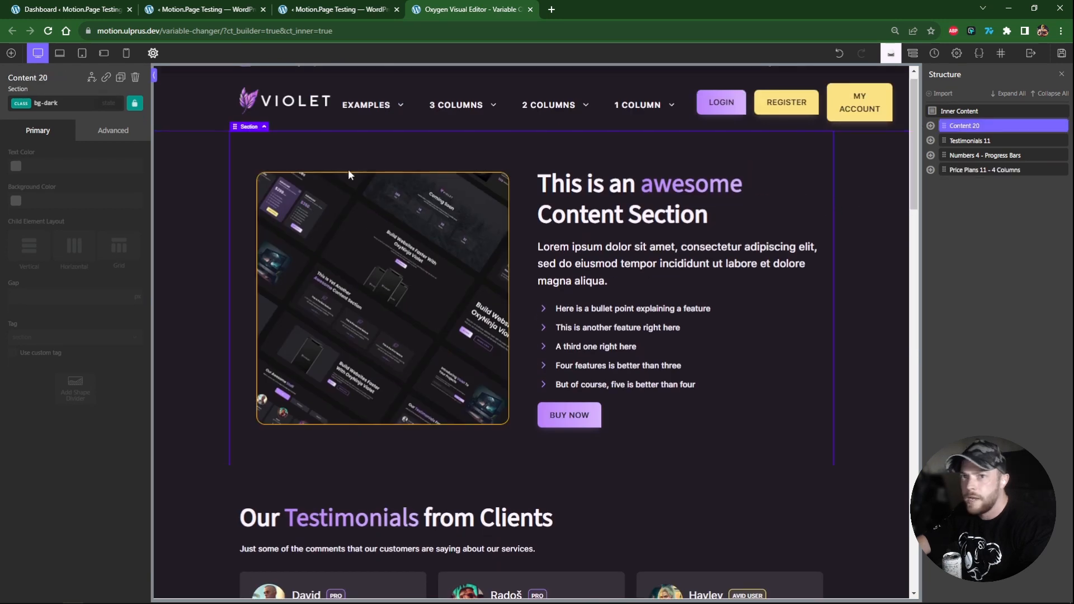
click(64, 104)
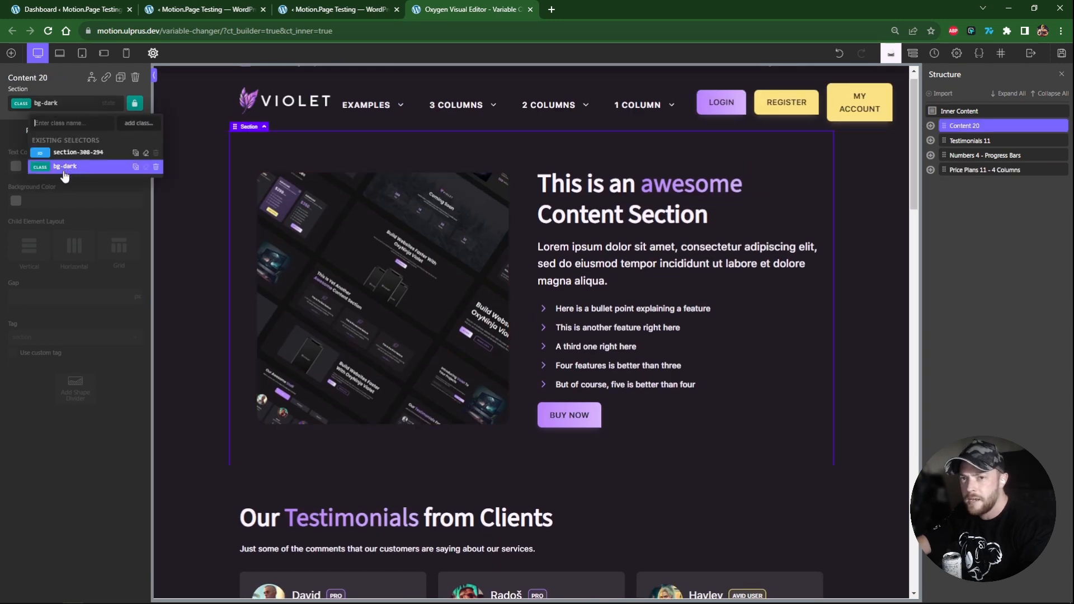
click(65, 168)
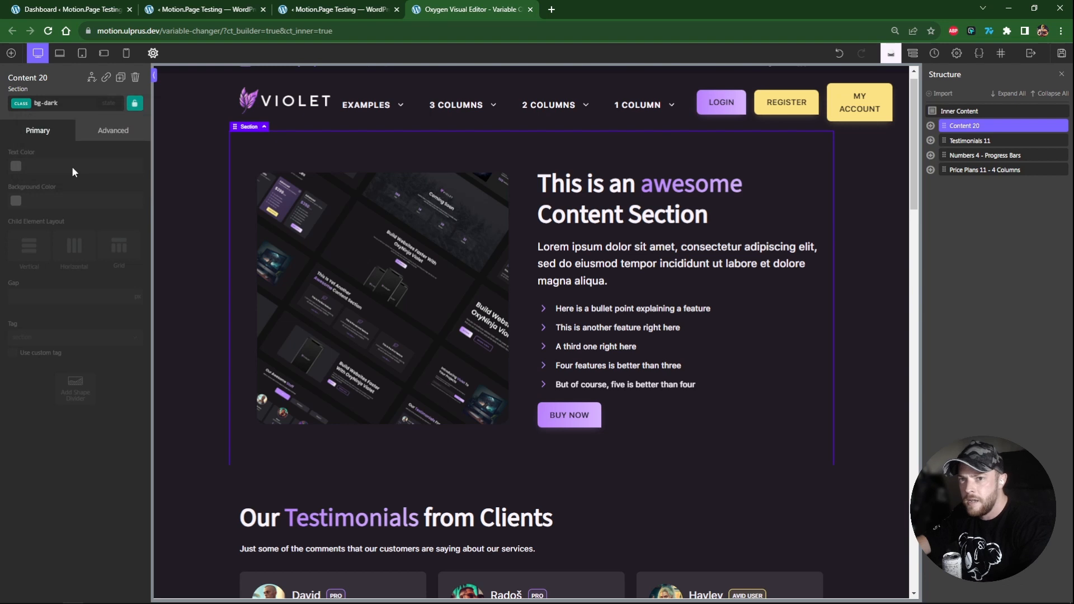
click(66, 105)
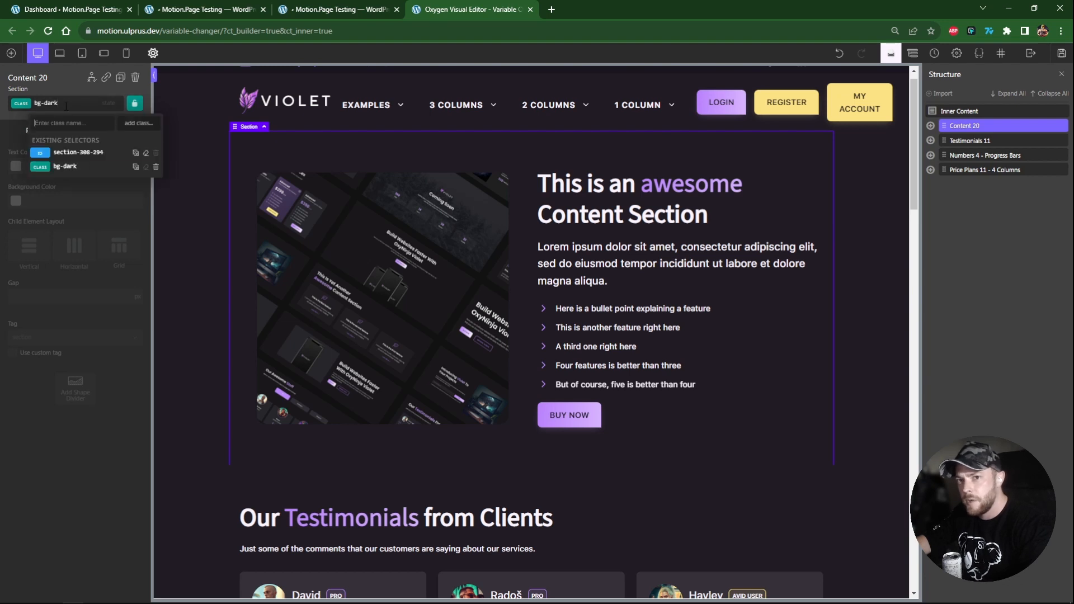
click(153, 168)
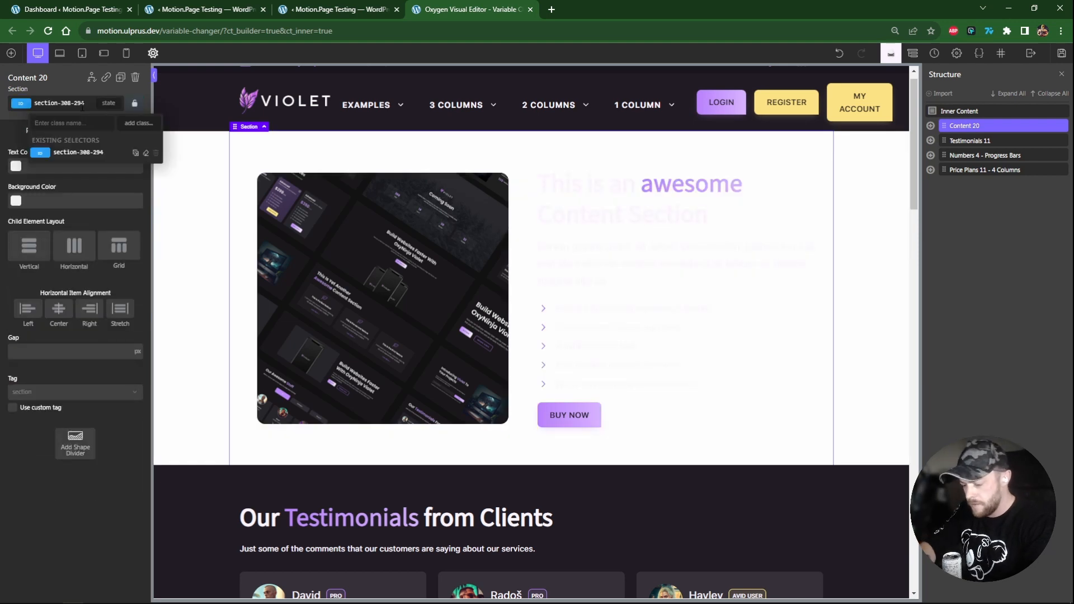
text(bg-dark-d-1)
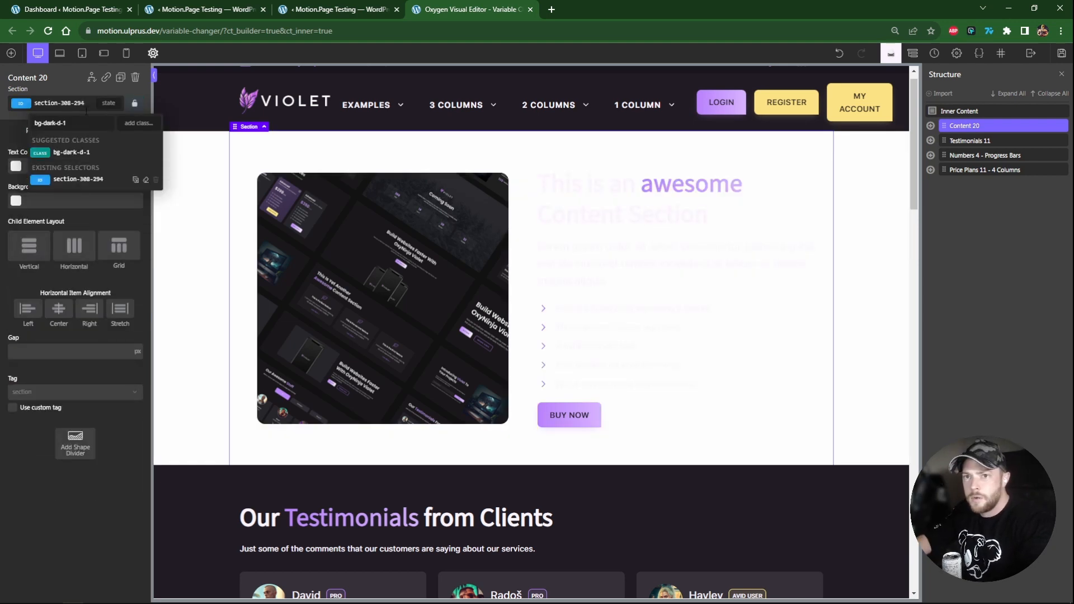
click(85, 153)
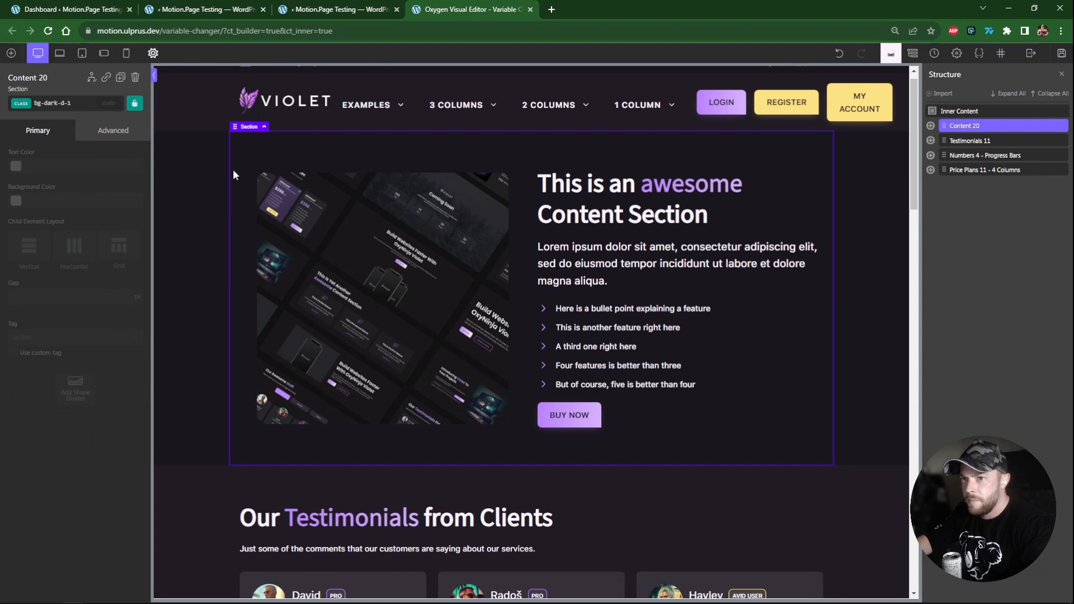
Step: Swap the bg-dark class on the Numbers 4 - Progress Bars section for bg-dark-d-1
scroll(218, 168, down, 10)
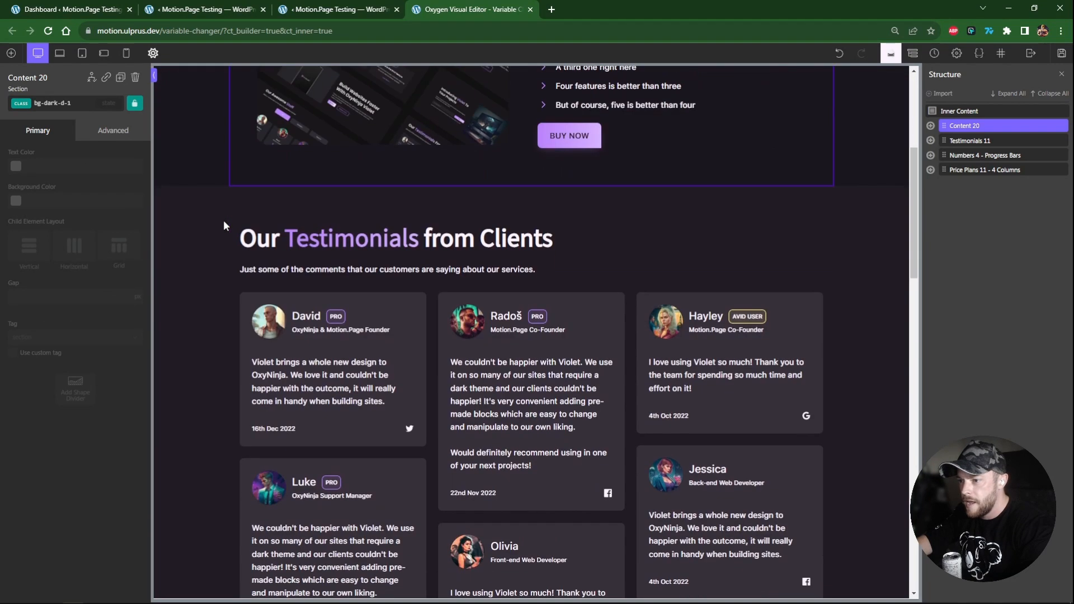
scroll(223, 220, down, 8)
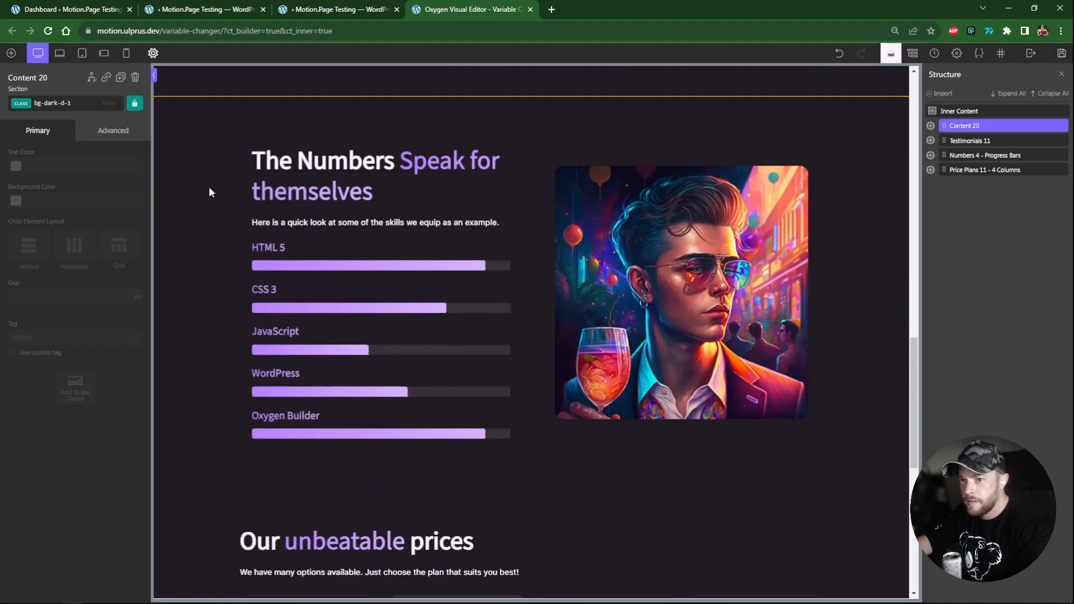
click(204, 179)
click(81, 122)
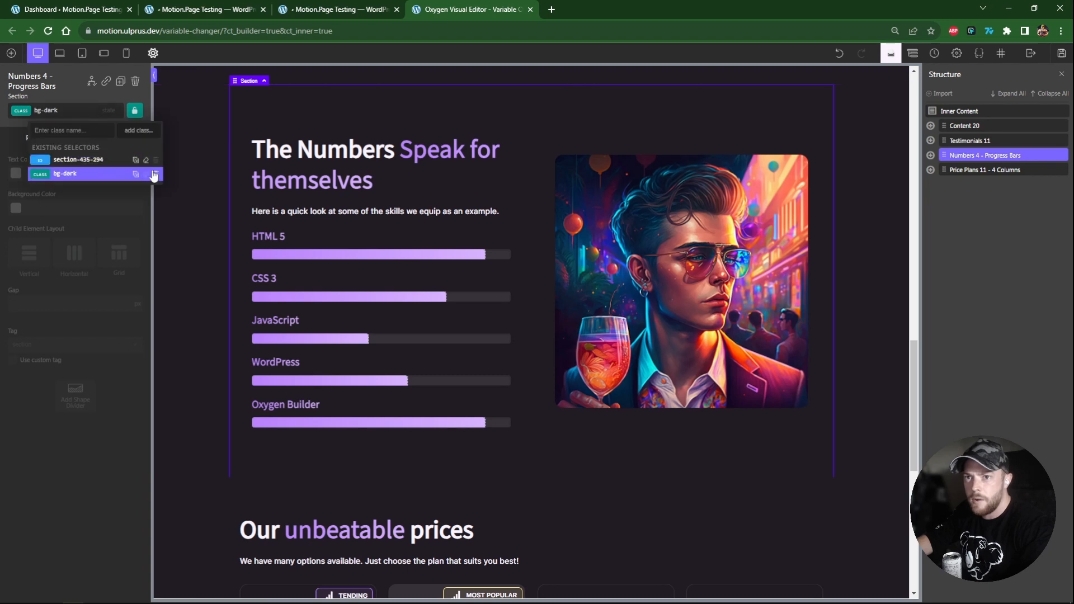
click(154, 175)
click(75, 116)
text(bg)
click(75, 160)
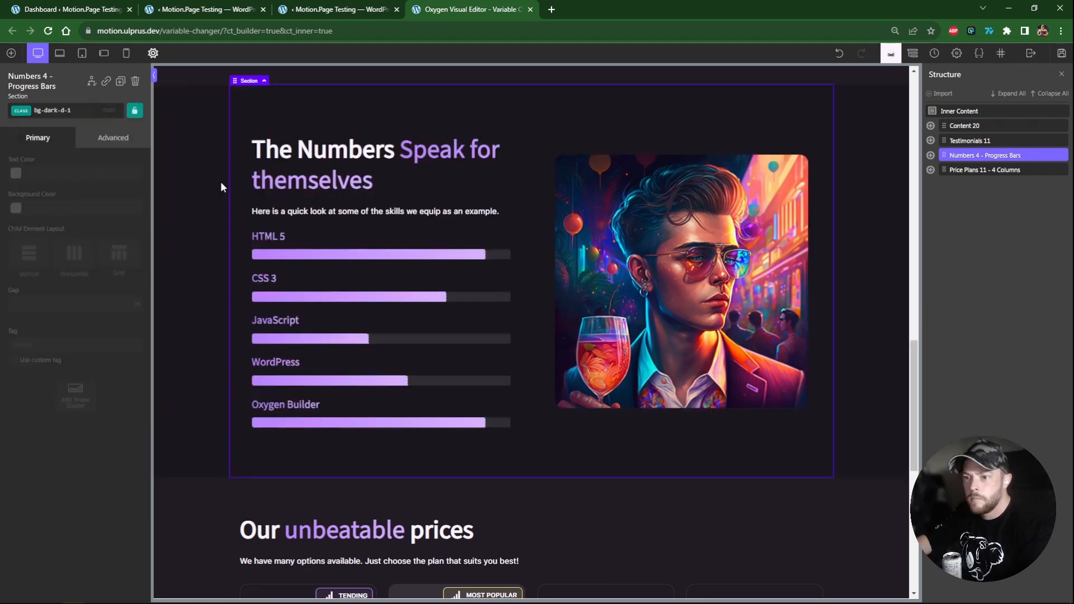
Step: Examine the background gradient colors in the HTML 5 progress bar's classes
scroll(274, 199, down, 8)
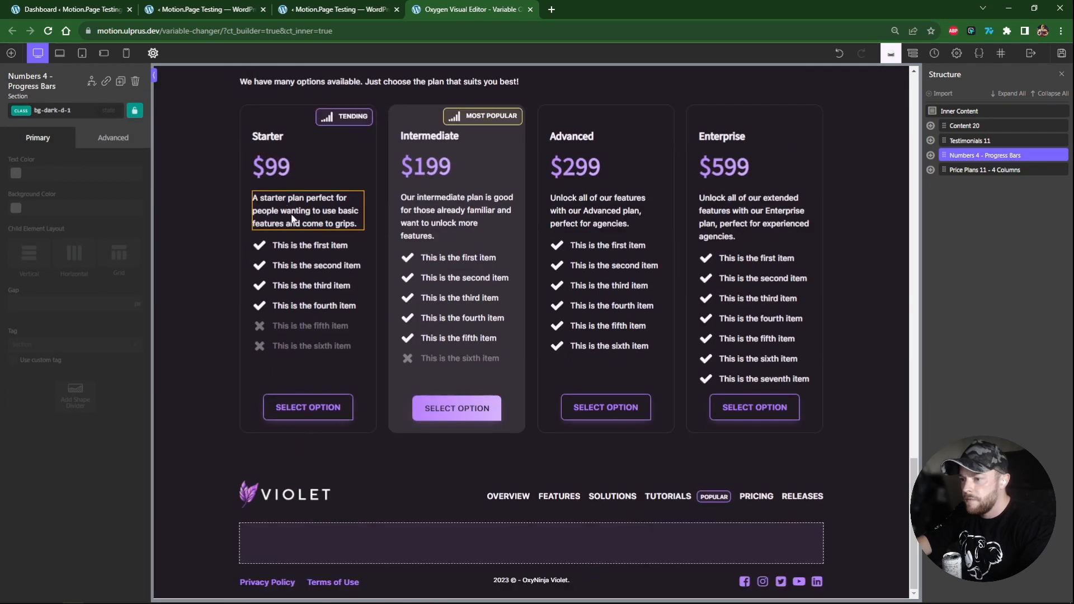
scroll(312, 222, up, 6)
scroll(312, 221, up, 3)
click(318, 277)
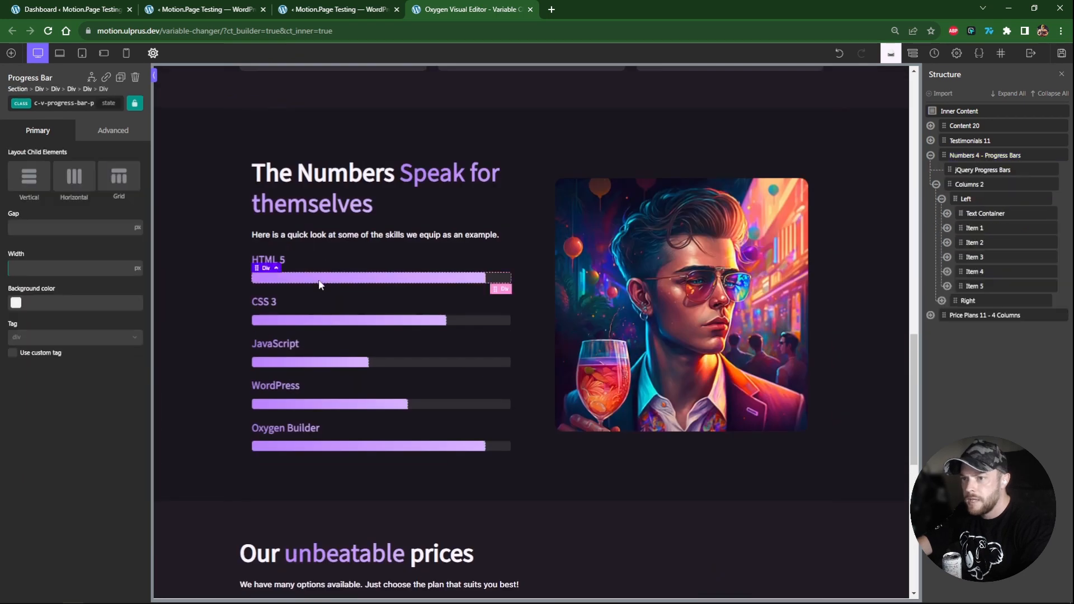
click(94, 129)
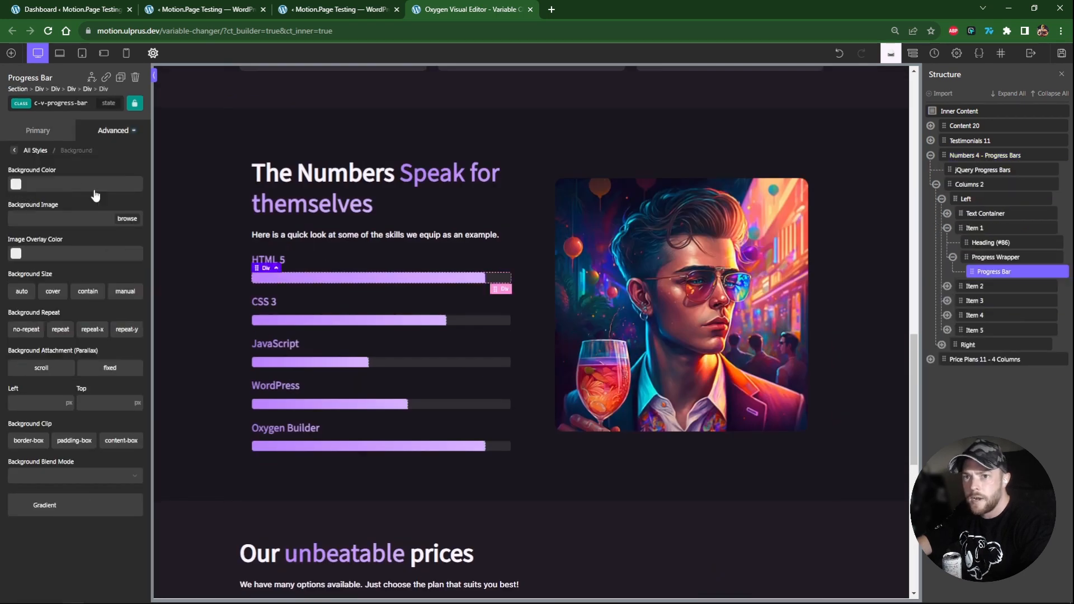
click(77, 505)
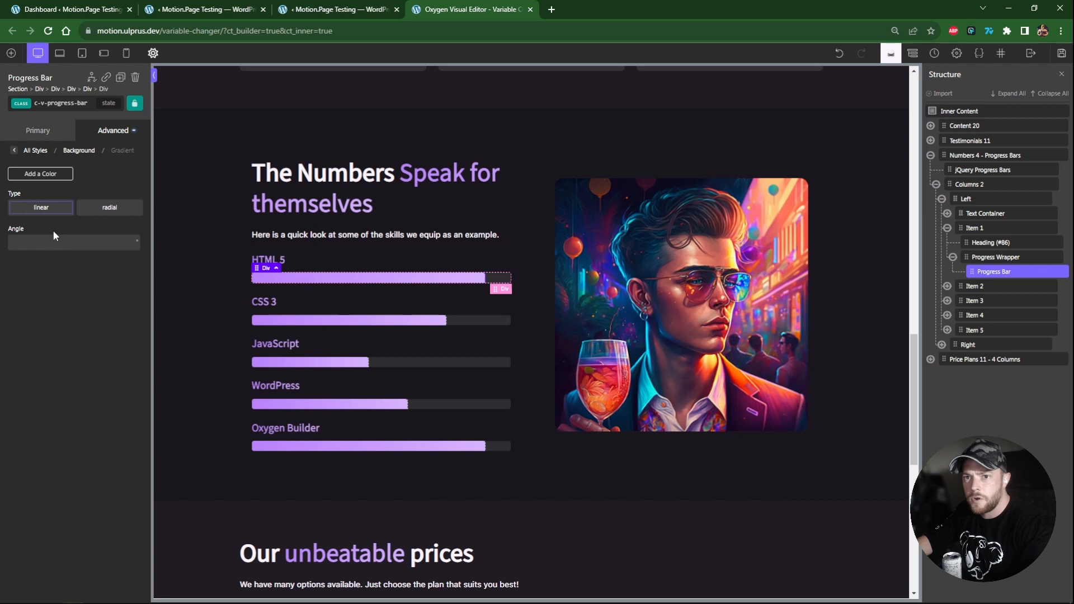
click(63, 103)
click(81, 176)
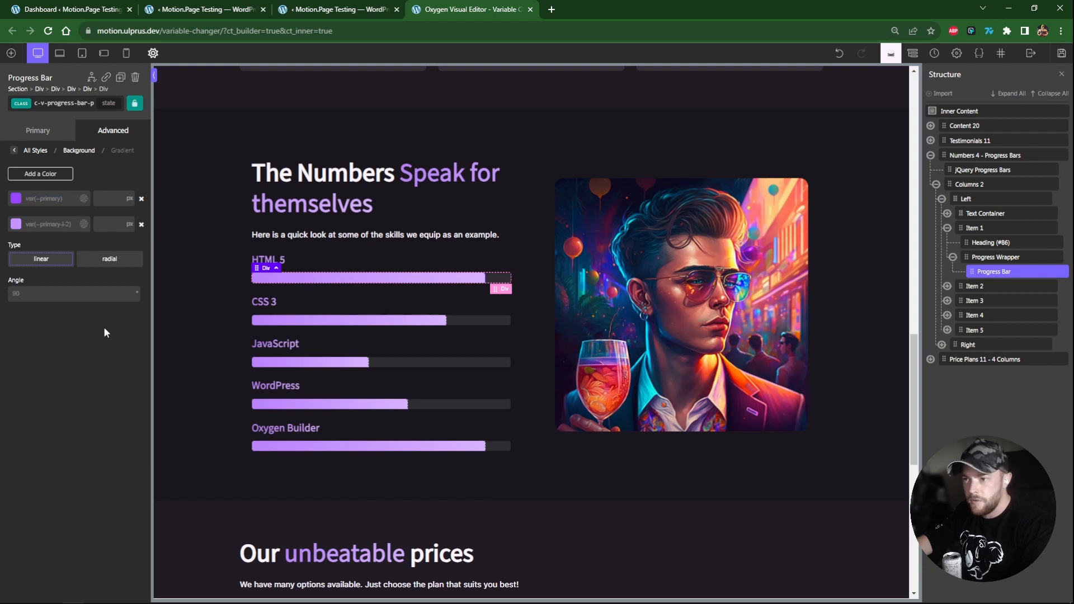
Step: Collapse the expanded Numbers 4 - Progress Bars branch in the page structure
scroll(206, 344, up, 10)
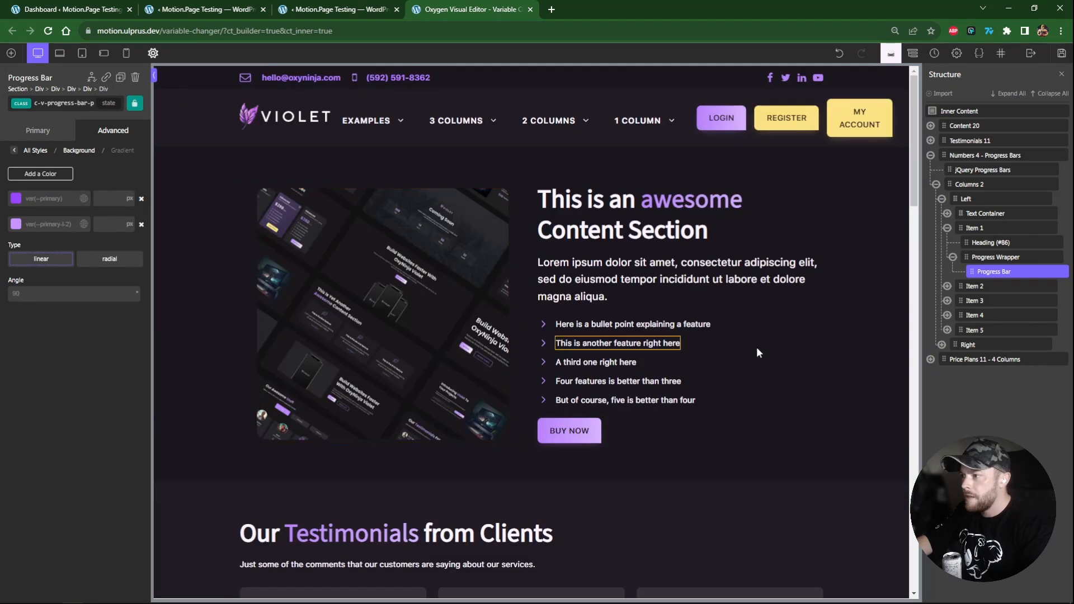
click(953, 257)
click(948, 227)
click(942, 199)
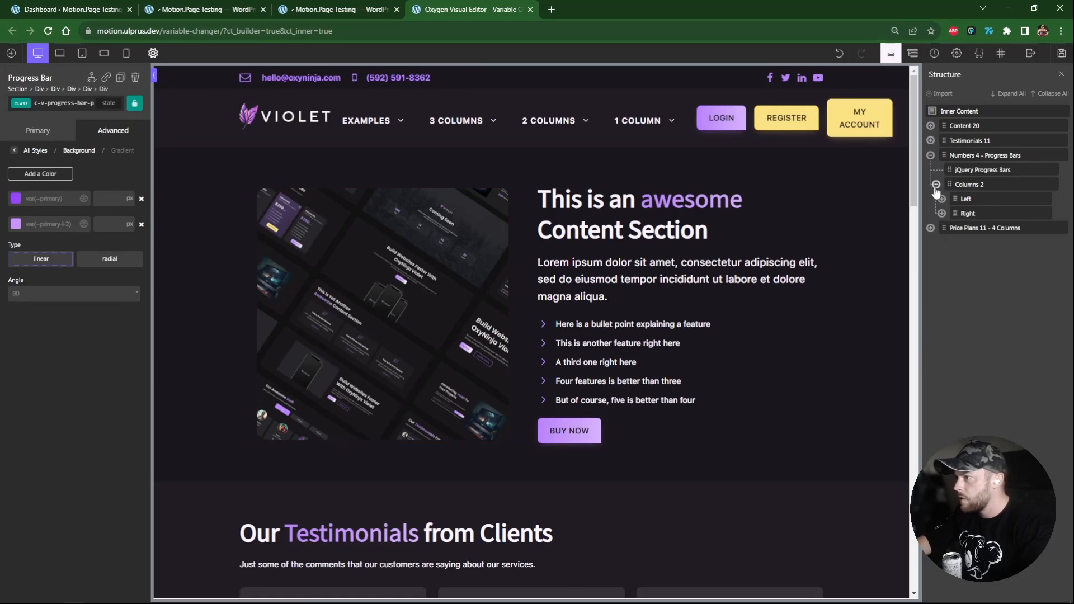
click(936, 185)
click(930, 155)
Step: Check the section backgrounds down the page, save it, and exit the builder to the WordPress admin
scroll(669, 302, down, 5)
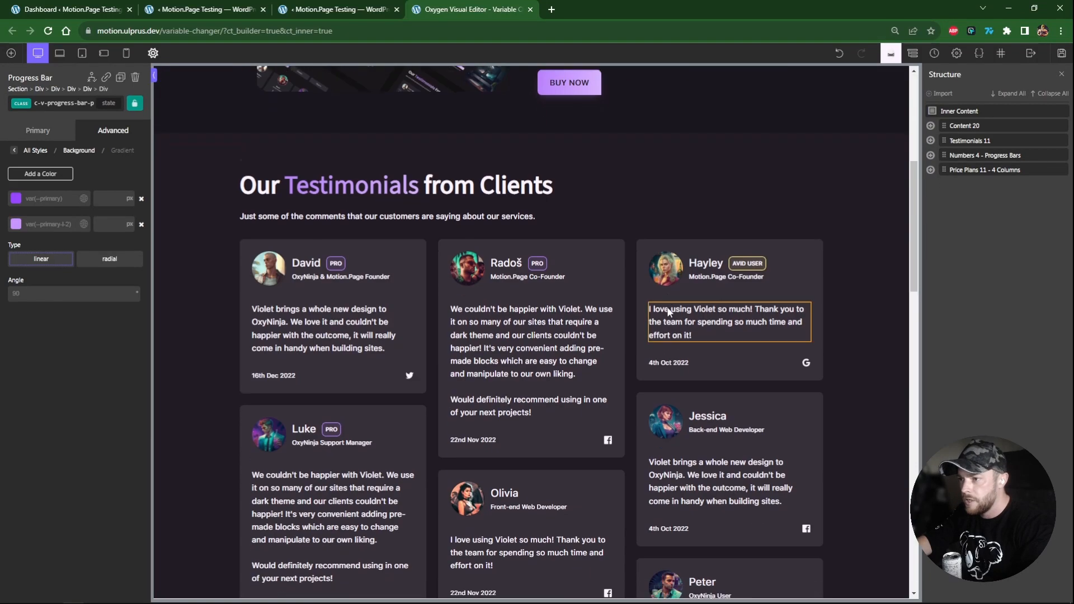
scroll(669, 311, down, 12)
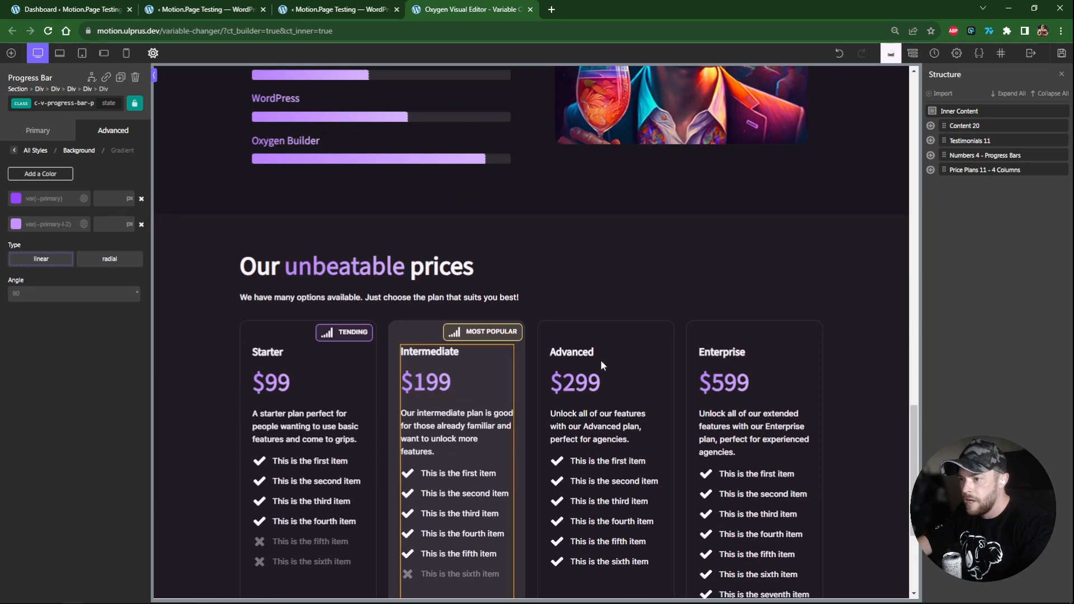
drag(916, 442, 916, 122)
click(1062, 56)
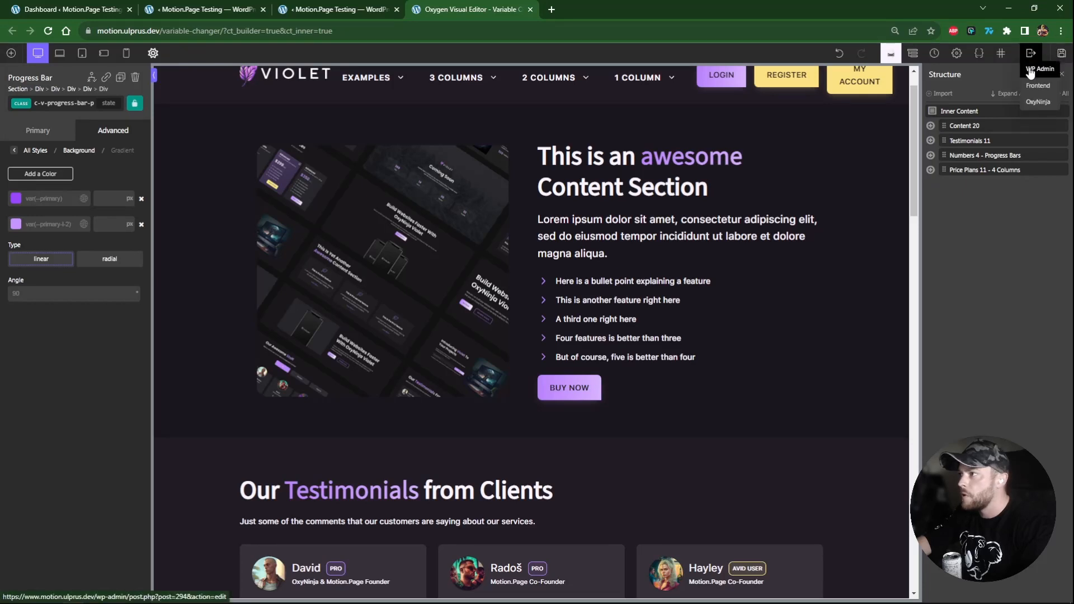
click(1042, 68)
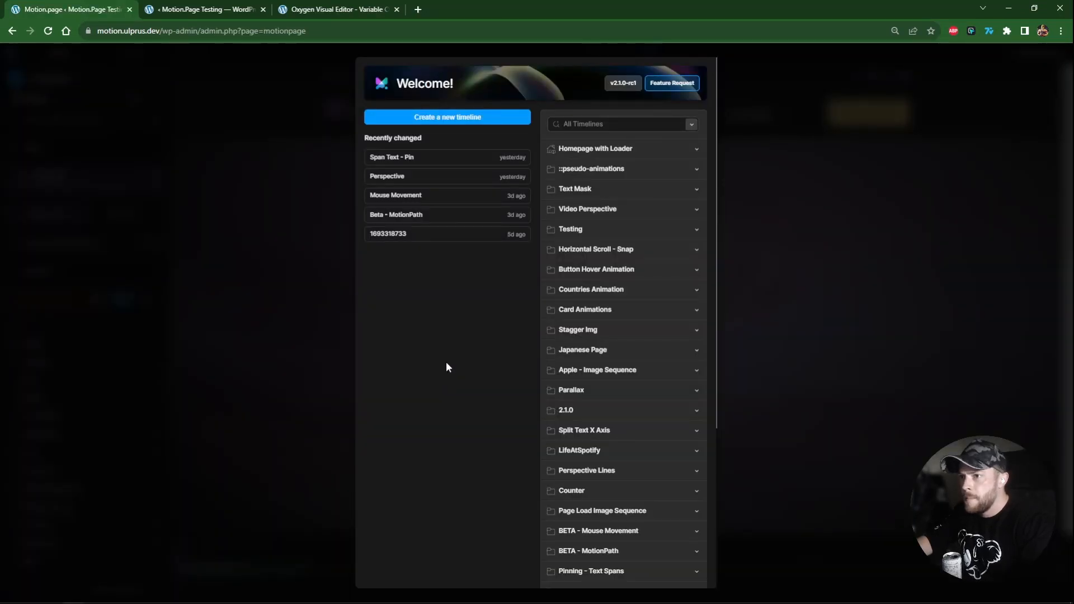
Step: Create a new timeline in Motion.page and name it "Theme Change - 1"
click(444, 118)
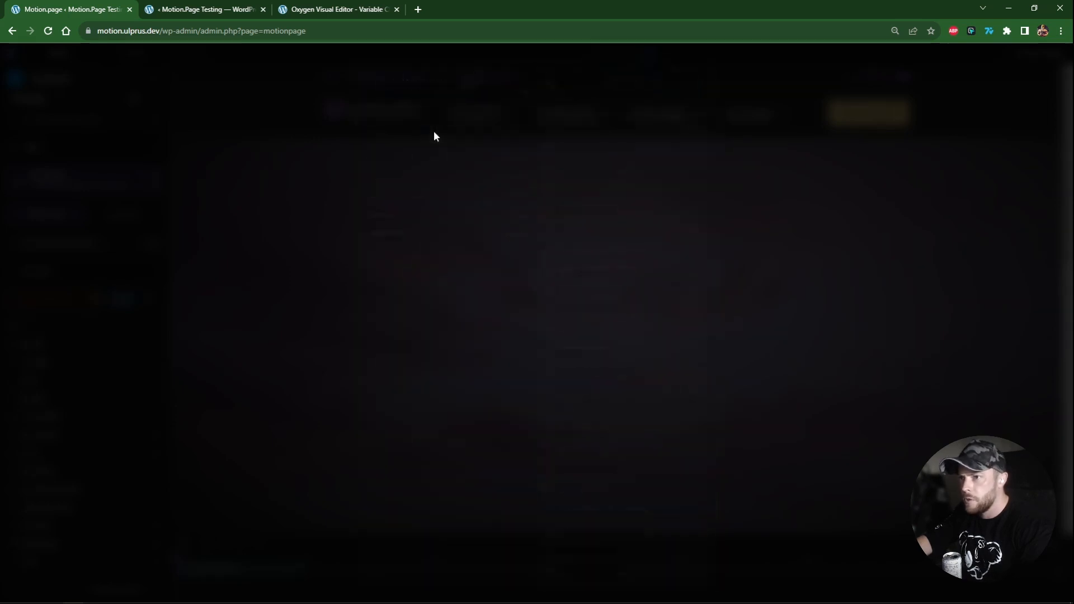
double_click(71, 79)
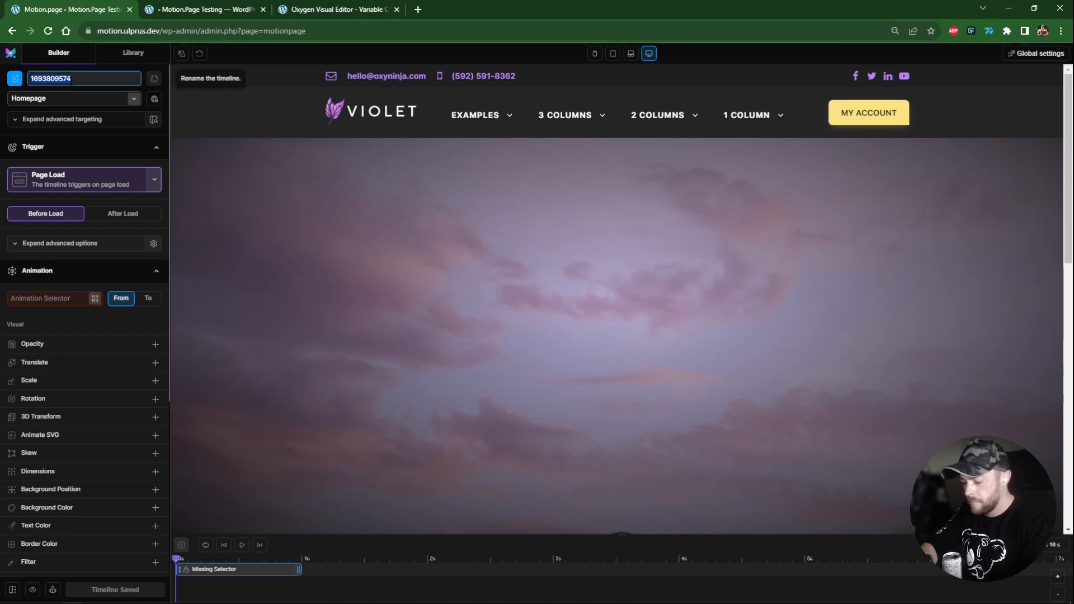
text(Theme Change - 1)
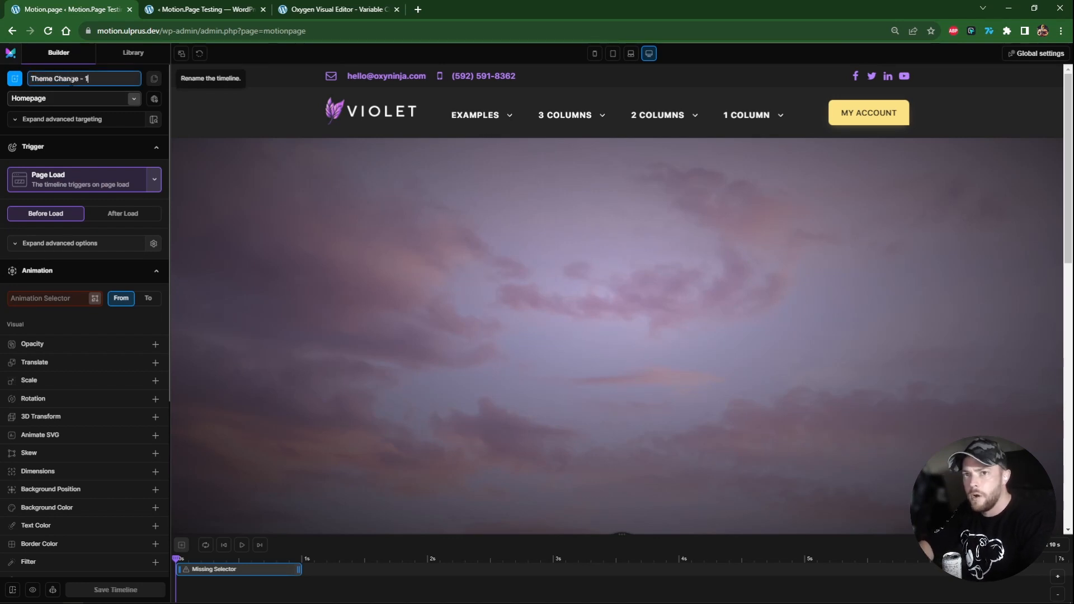
Step: Assign the timeline to the Variable Changer page and look over its sections in the preview
click(78, 99)
scroll(101, 179, down, 6)
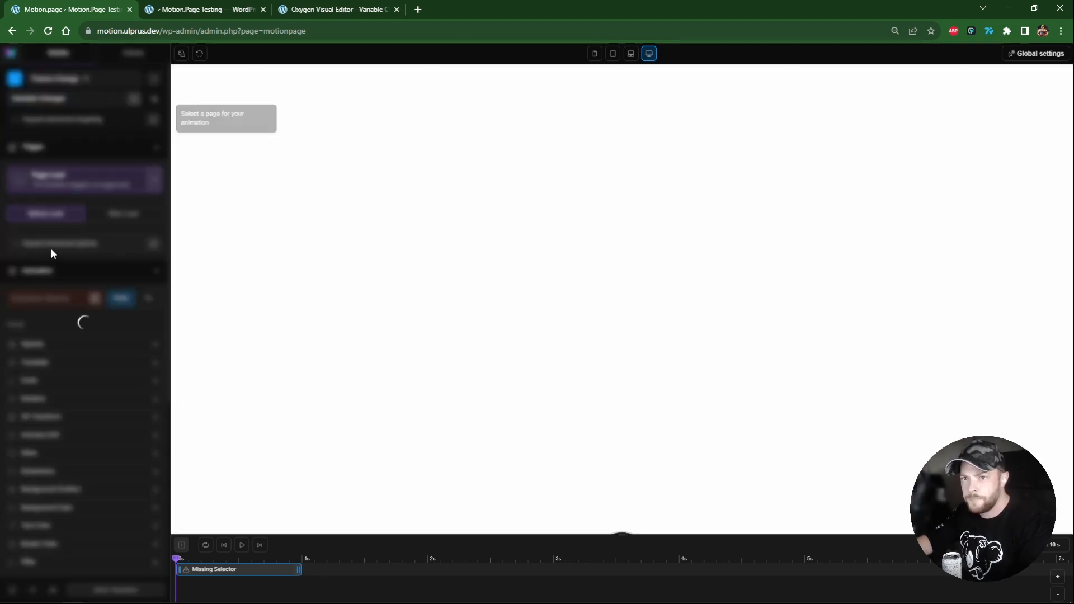
scroll(210, 240, down, 15)
scroll(211, 239, down, 10)
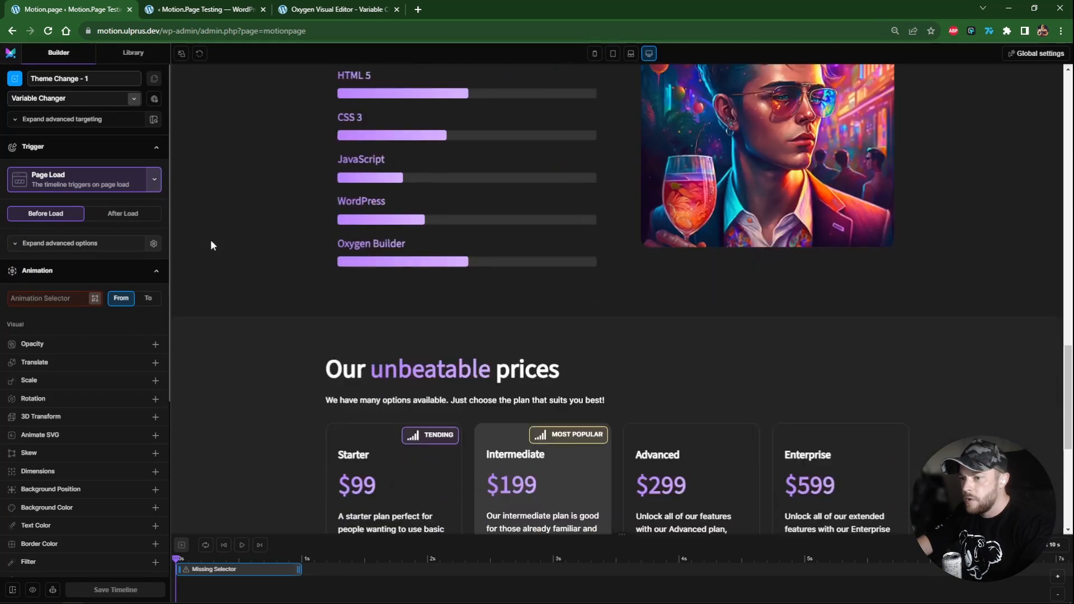
scroll(211, 240, up, 6)
scroll(211, 245, up, 12)
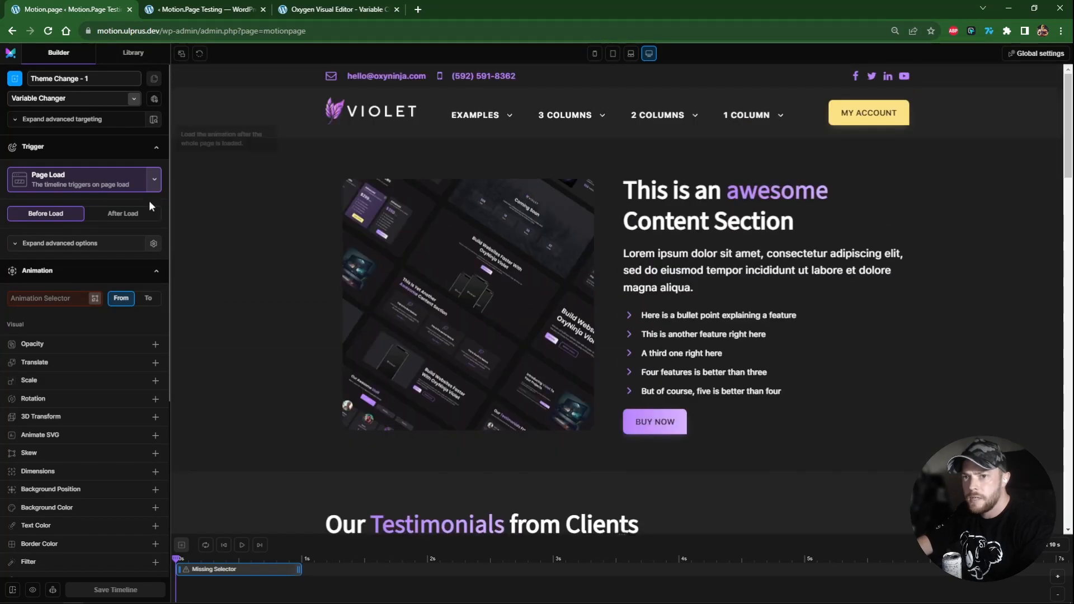
Step: Set the timeline's trigger to ScrollTrigger and base its start condition on a selector instead of the first element
click(106, 180)
click(67, 218)
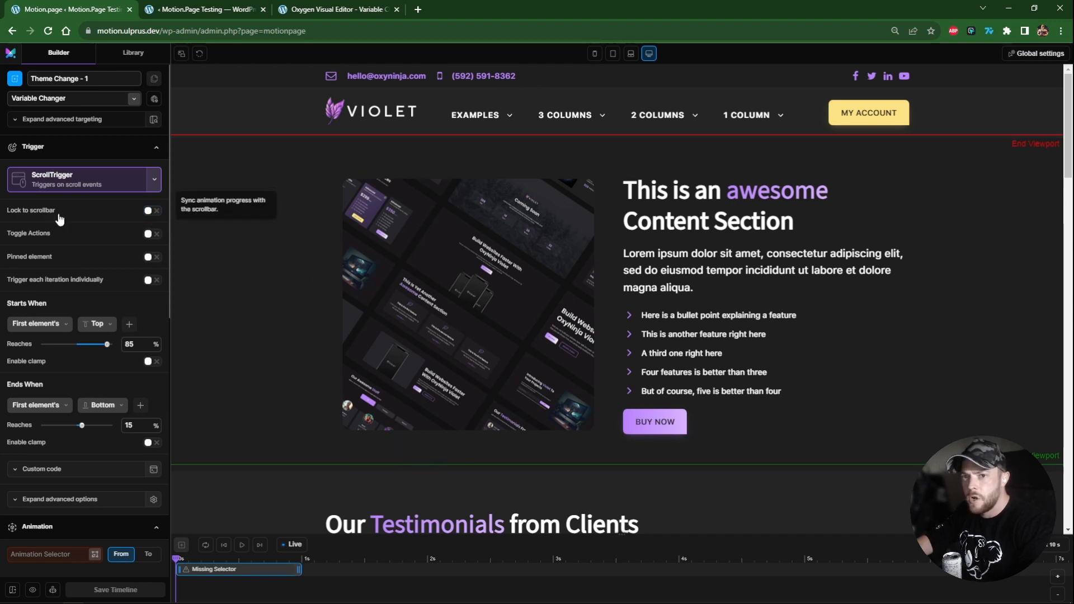
click(61, 325)
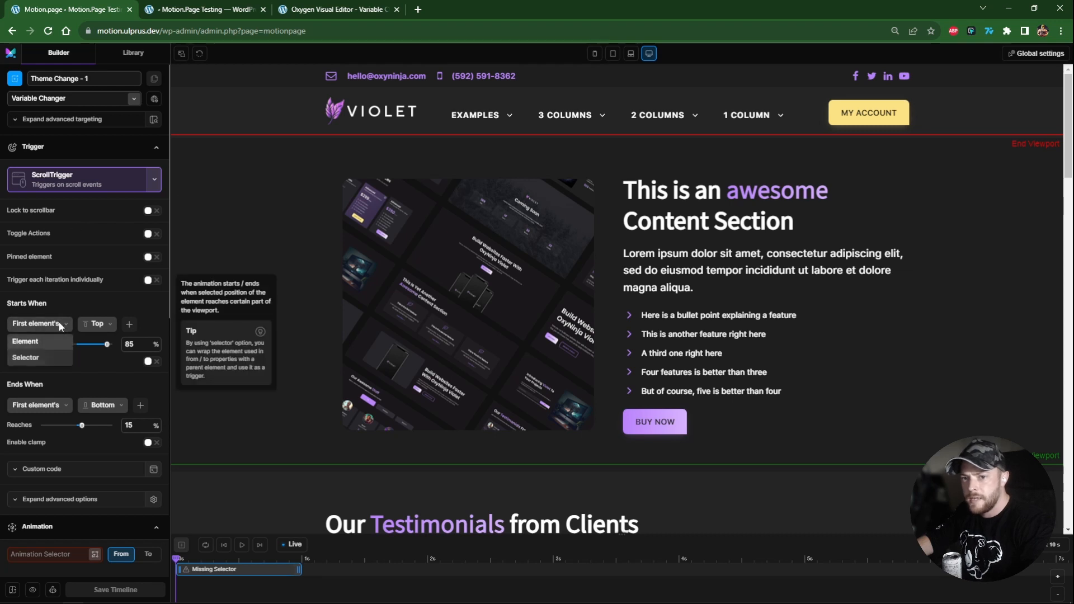
click(40, 357)
Step: Start the trigger when the top of the testimonials section, #section-335-294, reaches 15% of the viewport
scroll(274, 286, down, 7)
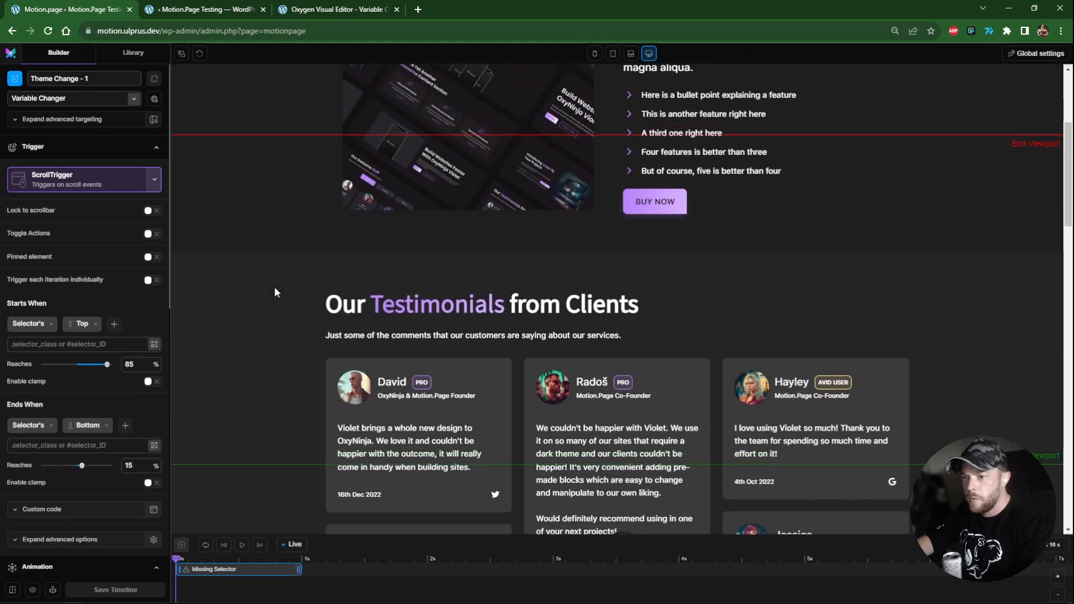
scroll(304, 200, up, 2)
scroll(284, 257, up, 1)
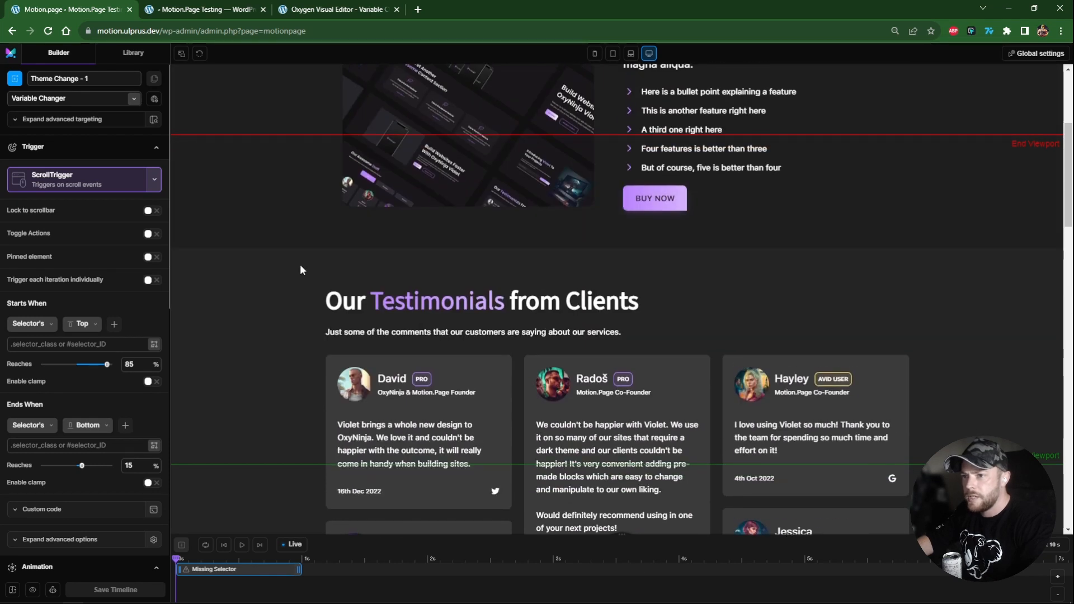
scroll(291, 290, down, 2)
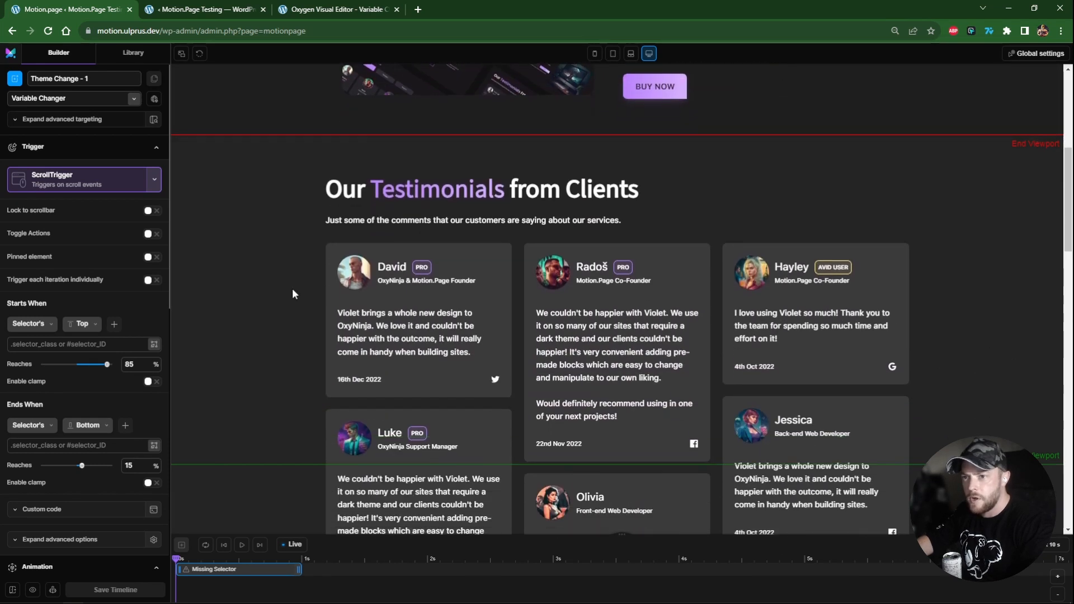
click(154, 344)
click(242, 218)
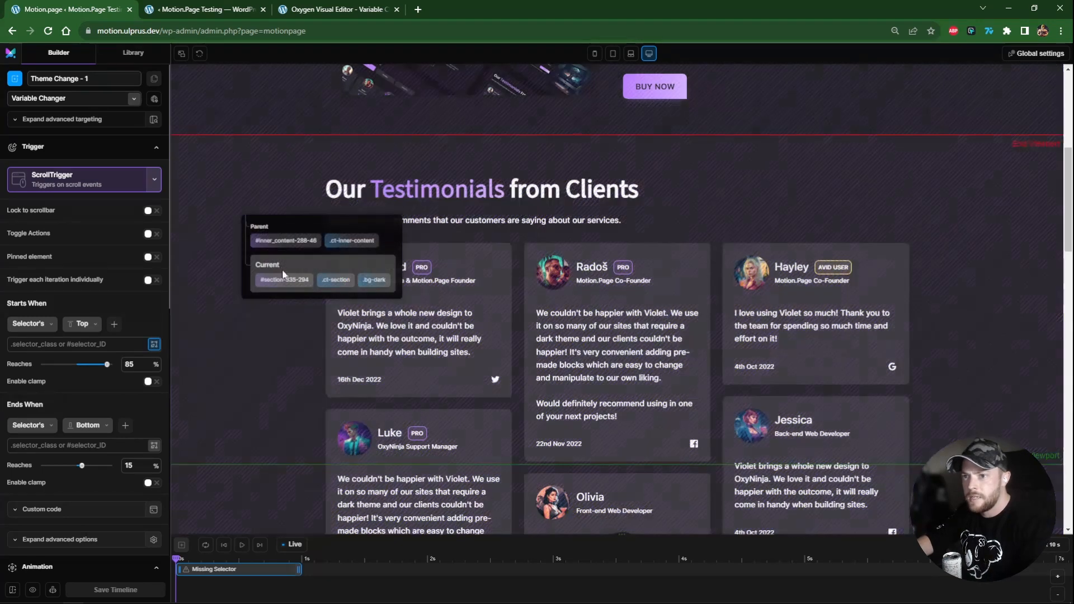
click(278, 288)
drag(145, 367, 92, 368)
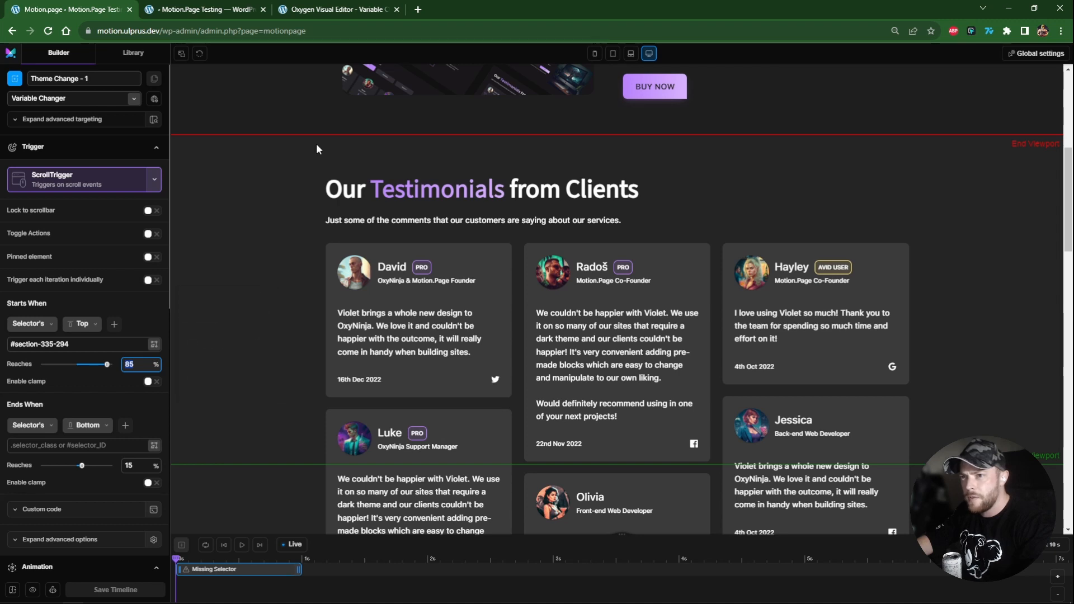
text(15)
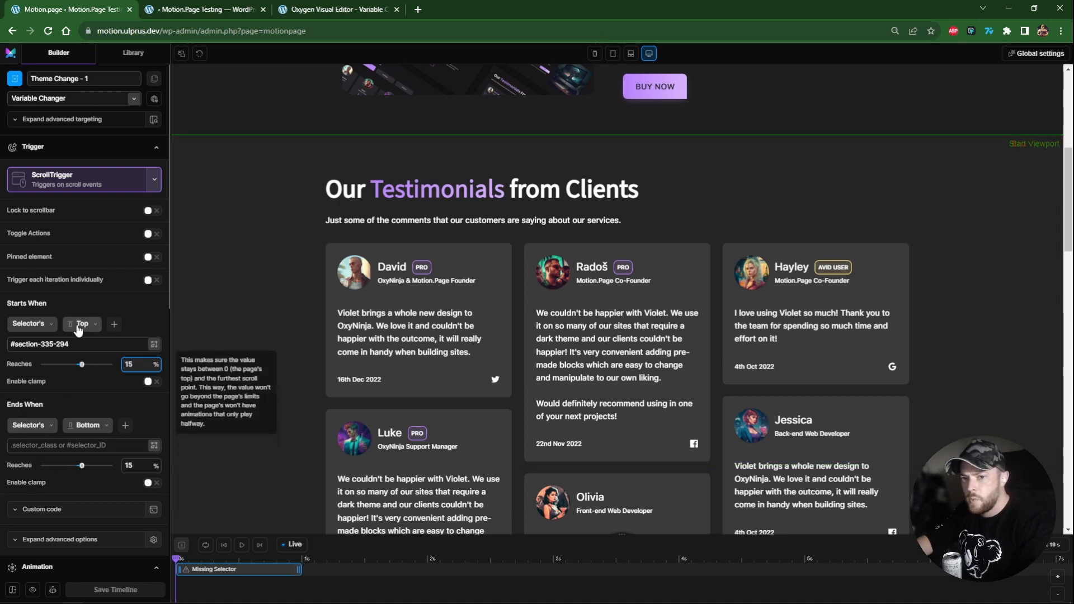
Step: Base the trigger's end condition on the top of the testimonials section, using #section-335-294 as its selector
click(89, 426)
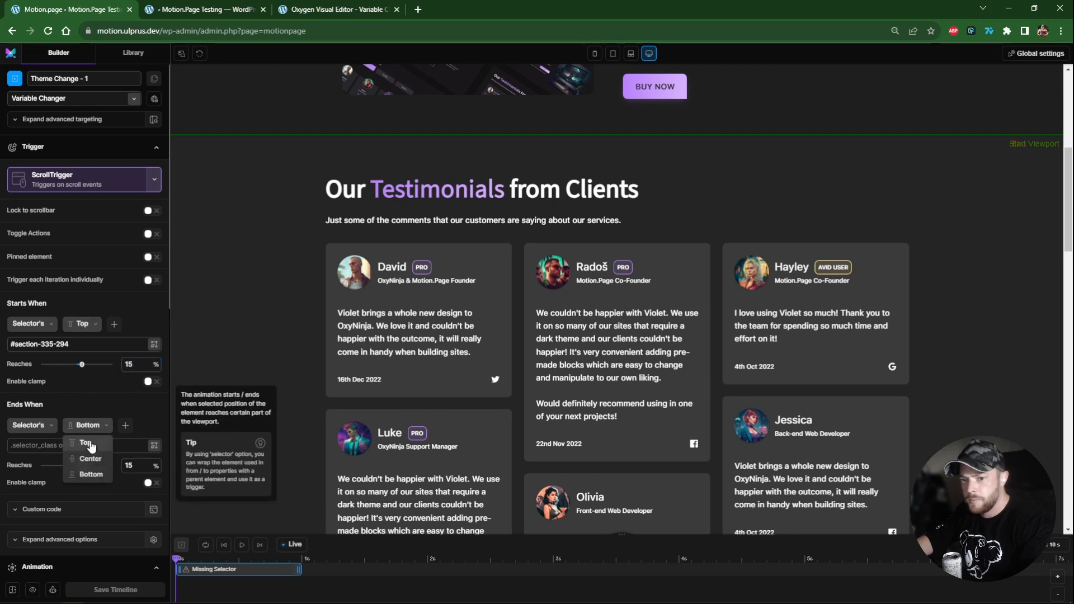
click(86, 442)
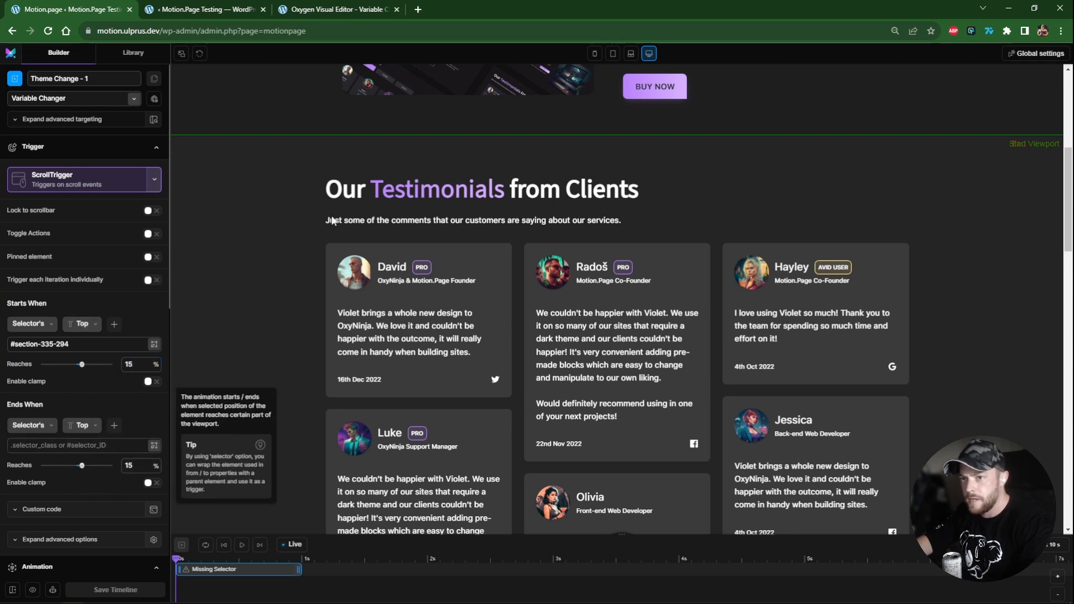
scroll(271, 240, up, 3)
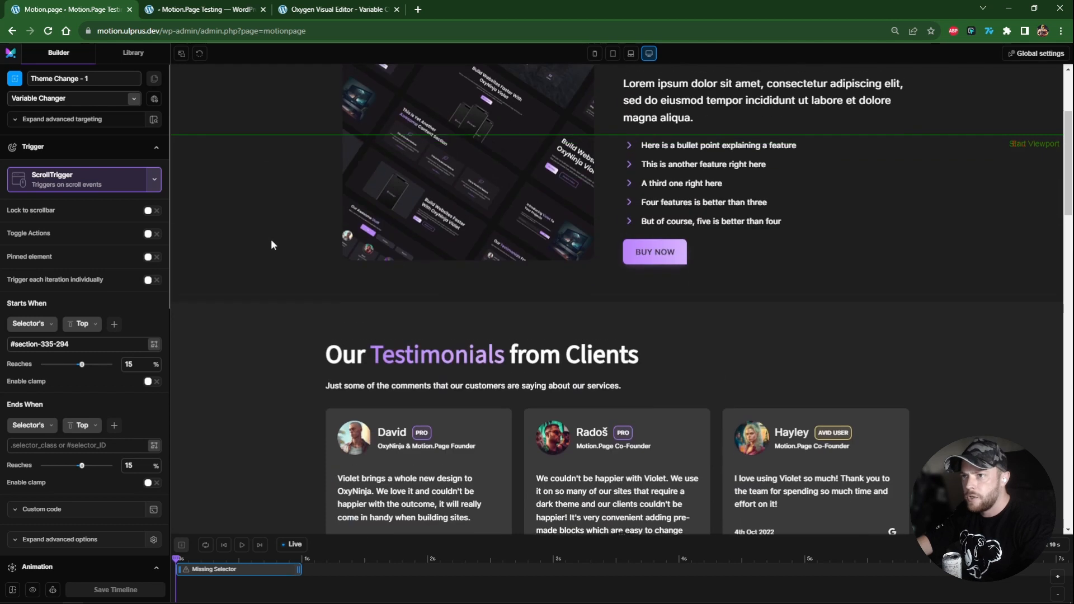
scroll(271, 239, down, 5)
scroll(271, 240, up, 2)
scroll(272, 240, down, 2)
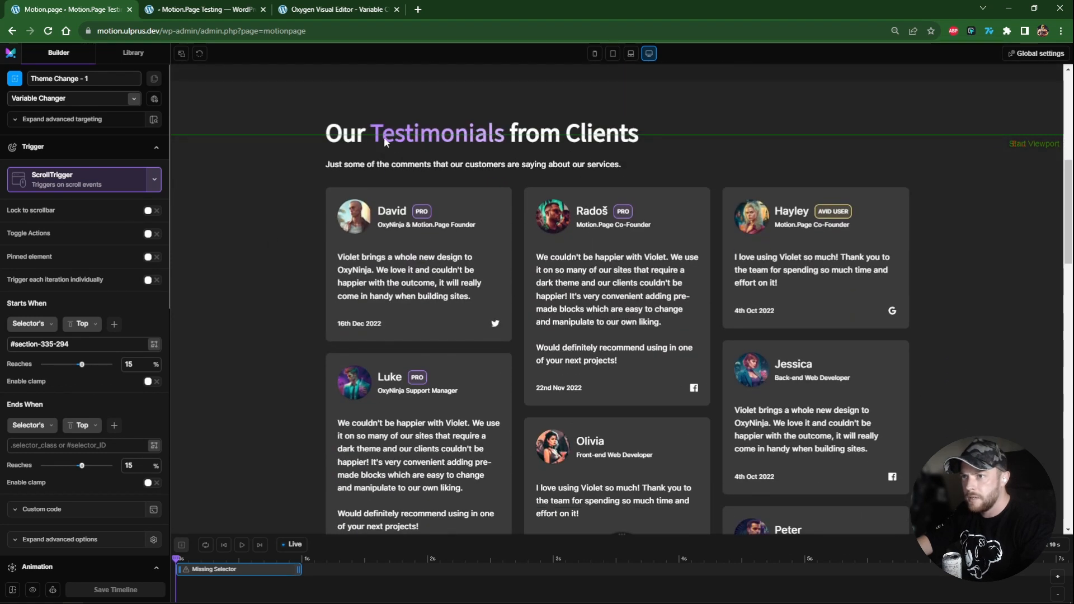
click(154, 446)
click(238, 267)
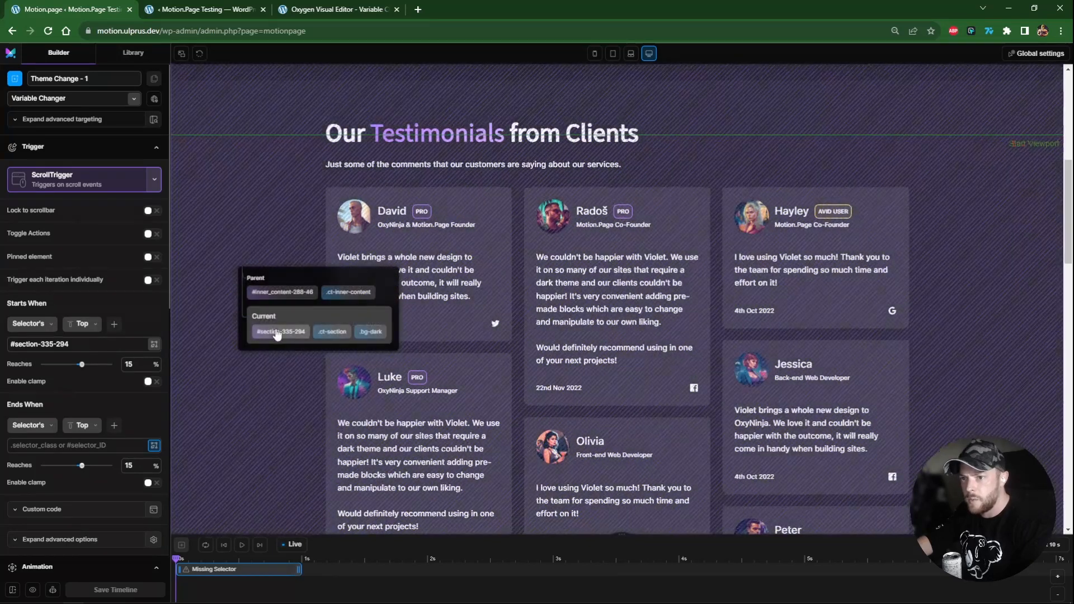
click(281, 332)
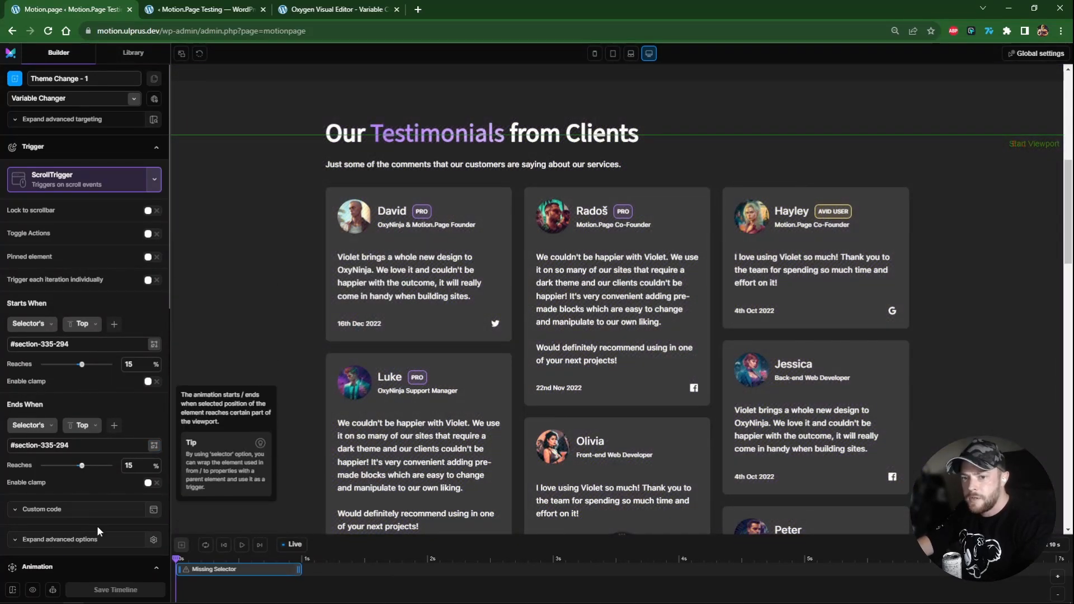
Step: Set the testimonials section, #section-335-294, as the element the animation targets
scroll(61, 353, down, 5)
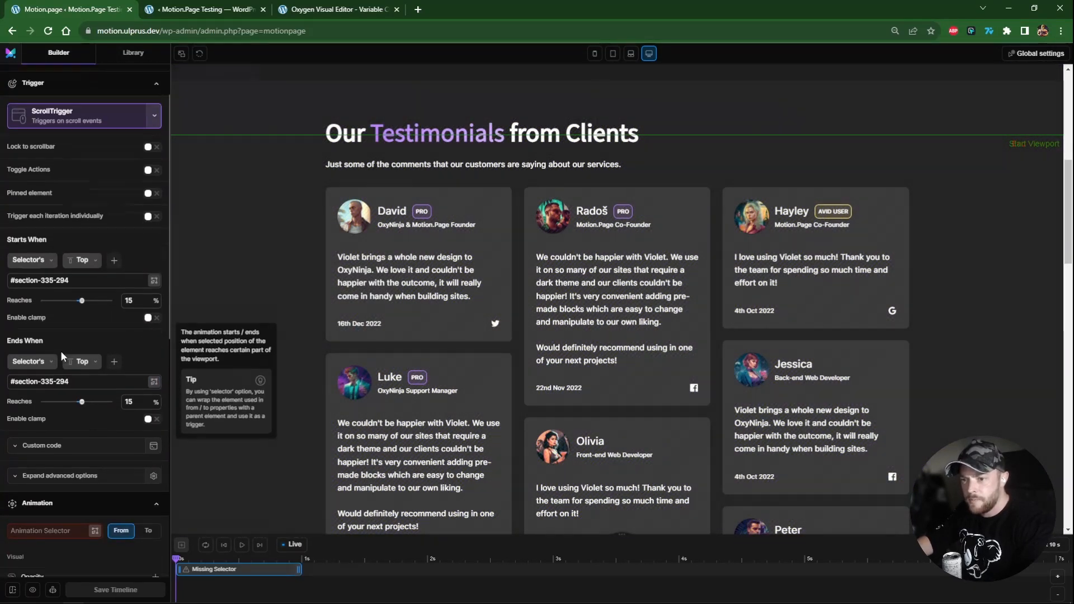
scroll(65, 345, down, 1)
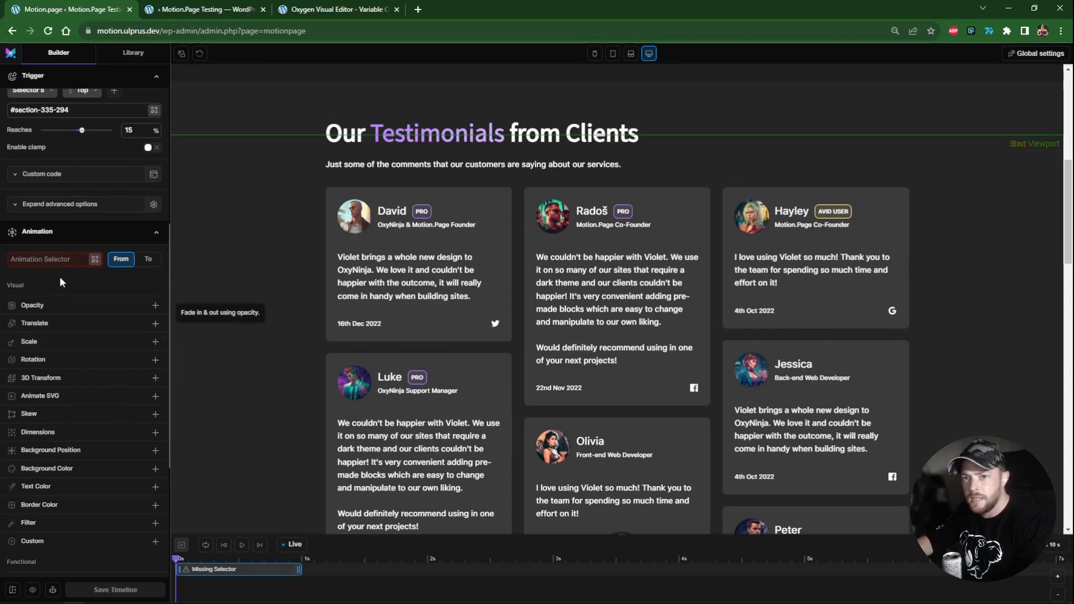
click(104, 265)
scroll(247, 319, up, 3)
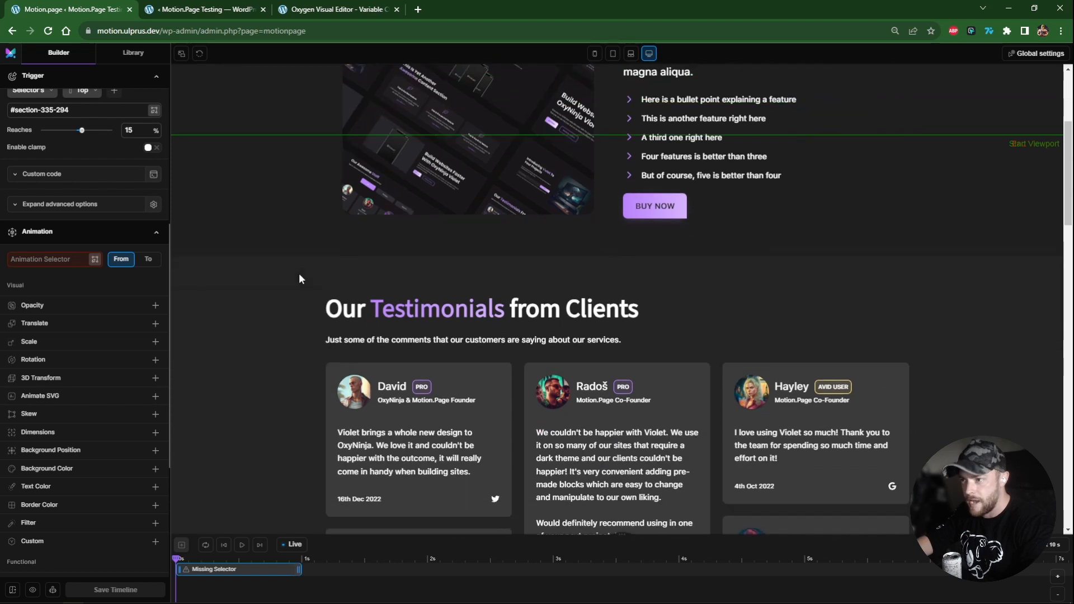
scroll(300, 278, down, 2)
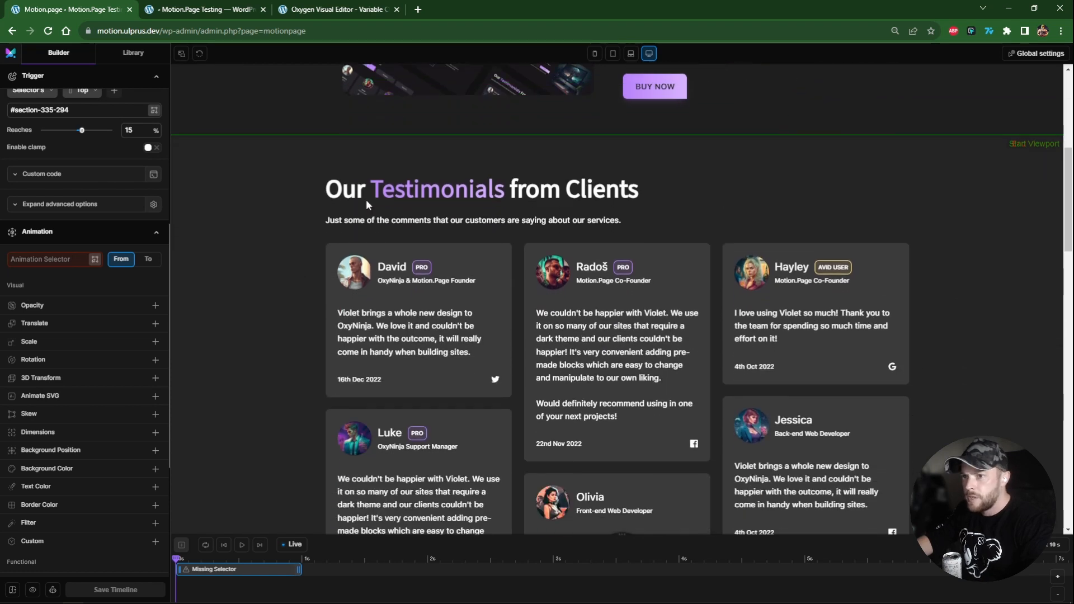
click(95, 259)
click(278, 196)
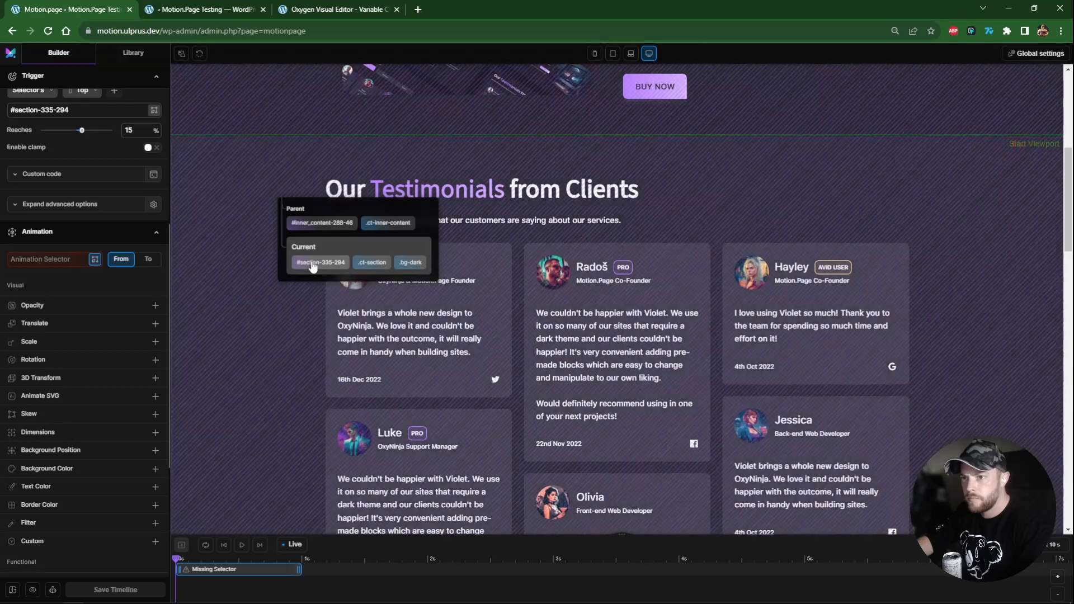
click(296, 261)
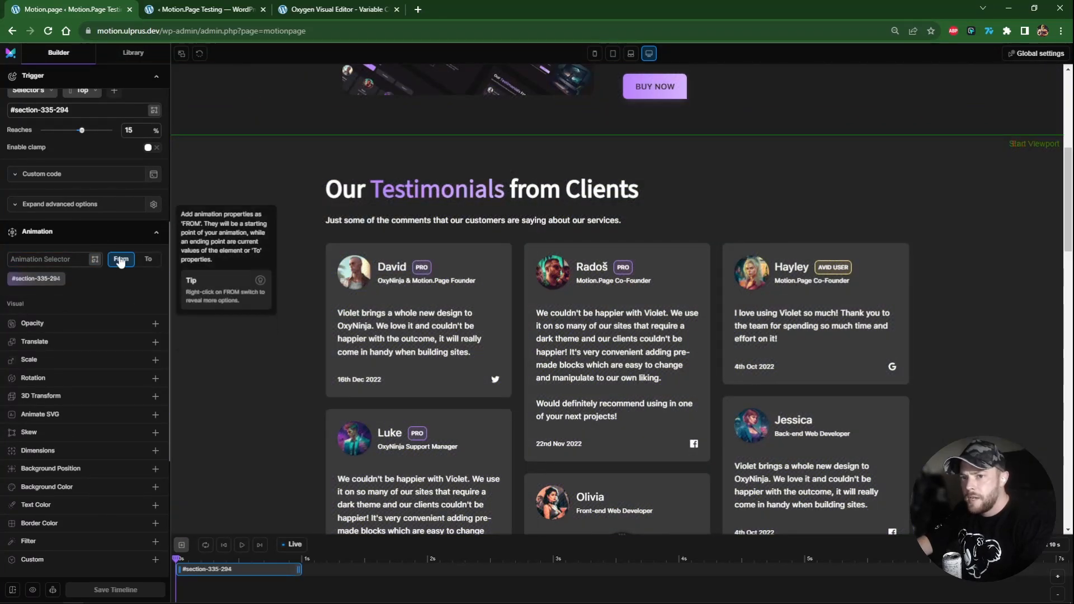
Step: Switch the animation to "To" properties and add a custom property named --dark
scroll(358, 303, up, 2)
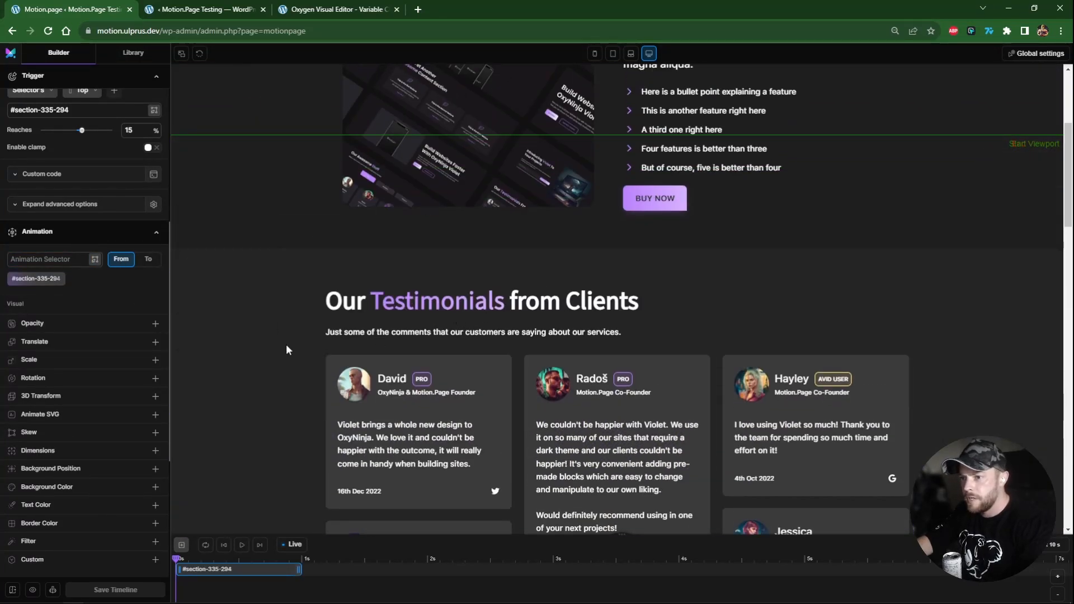
click(149, 261)
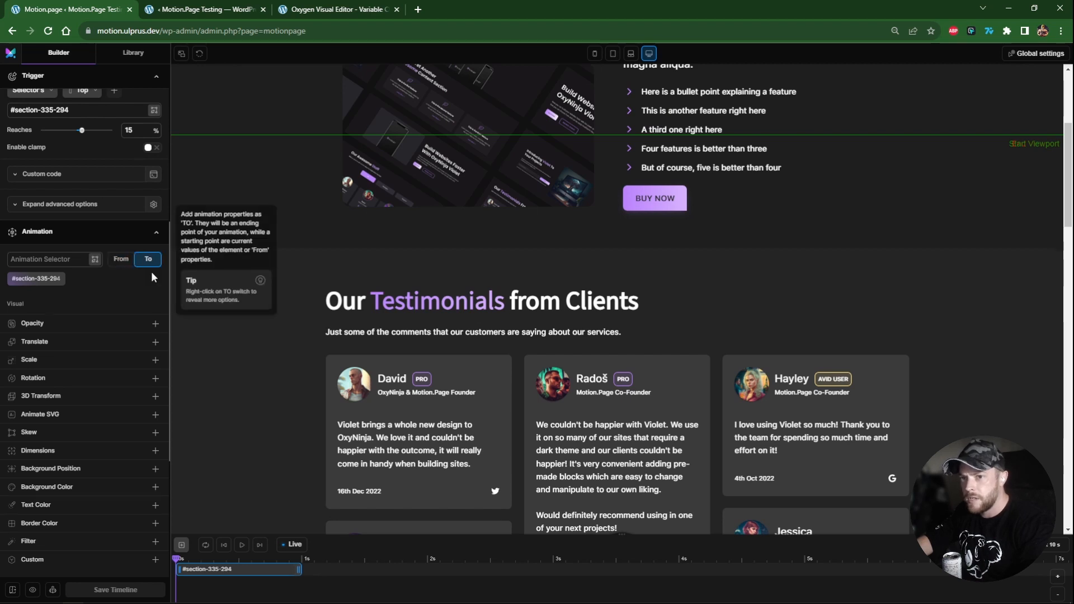
scroll(122, 296, down, 4)
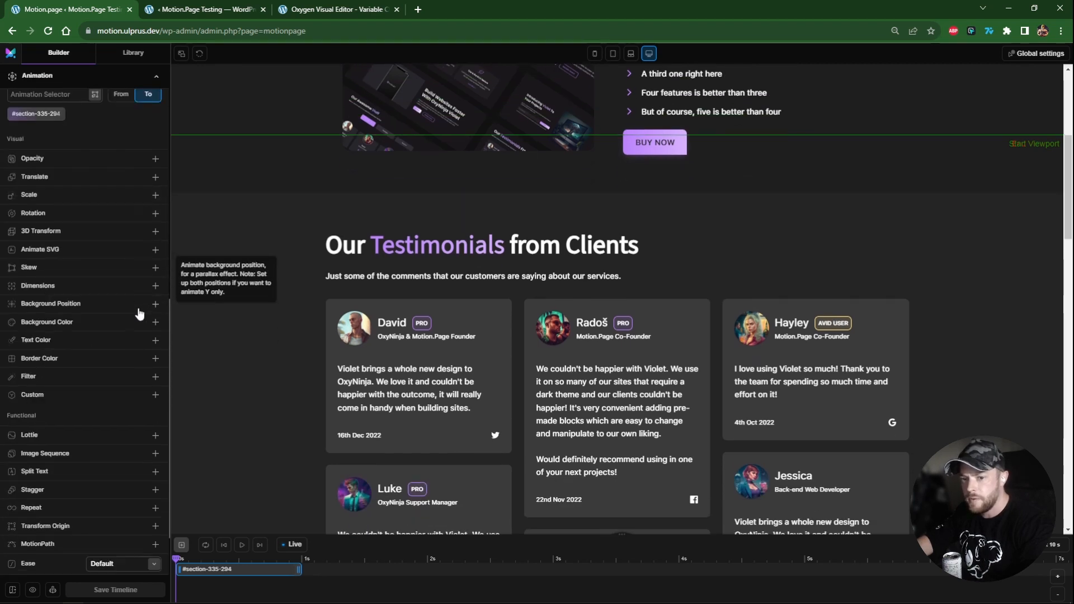
click(72, 315)
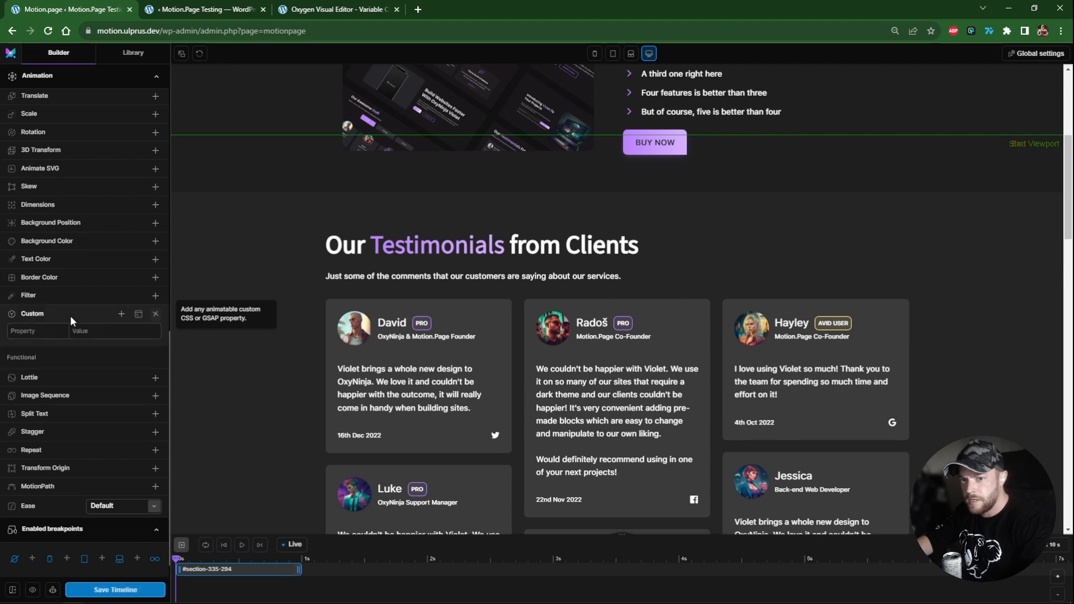
click(52, 332)
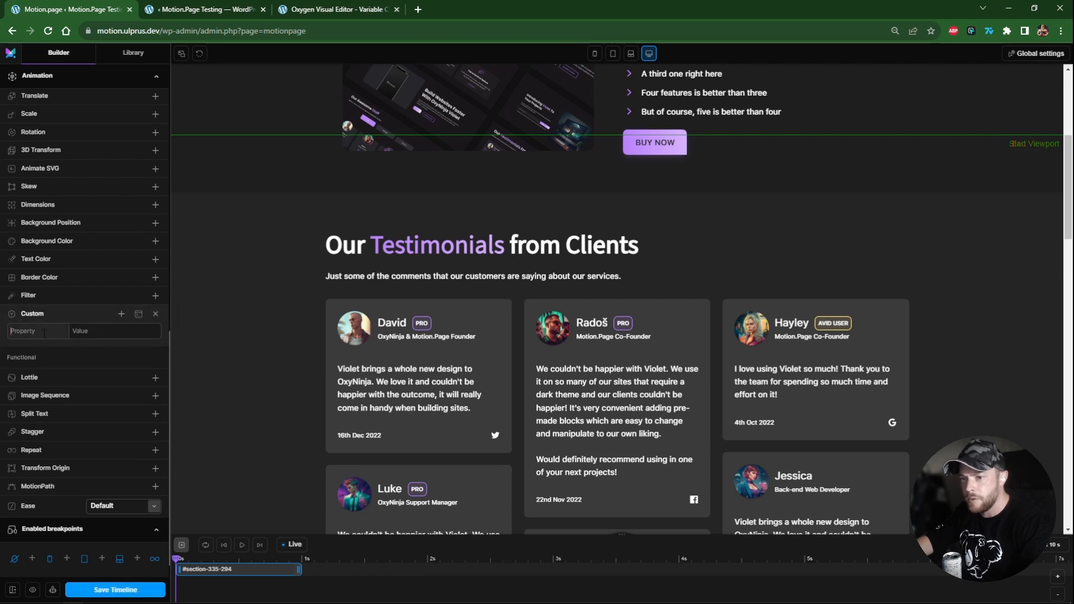
scroll(288, 160, down, 1)
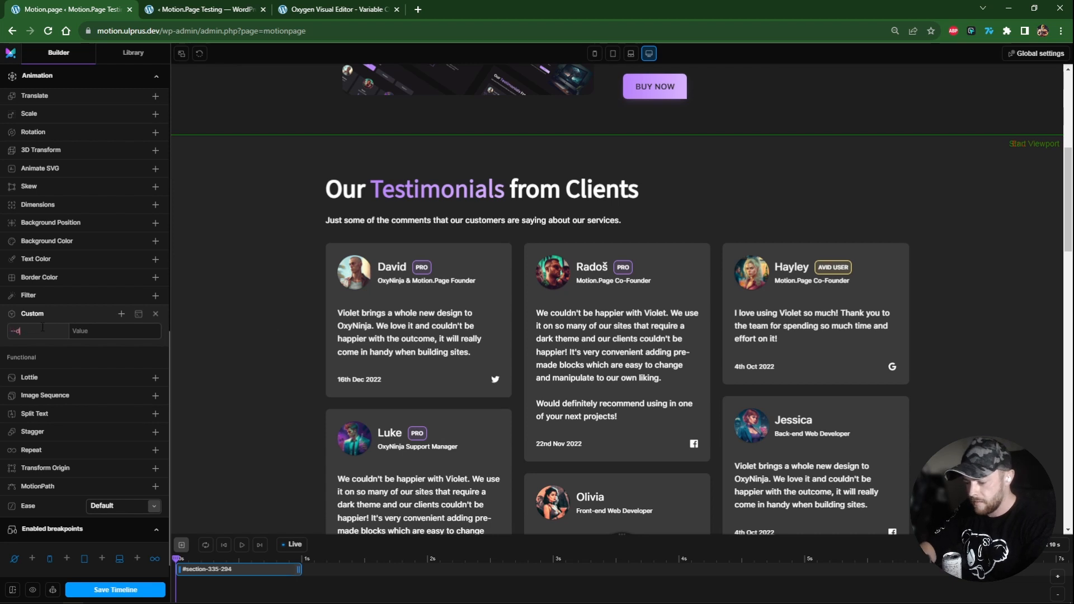
key(Tab)
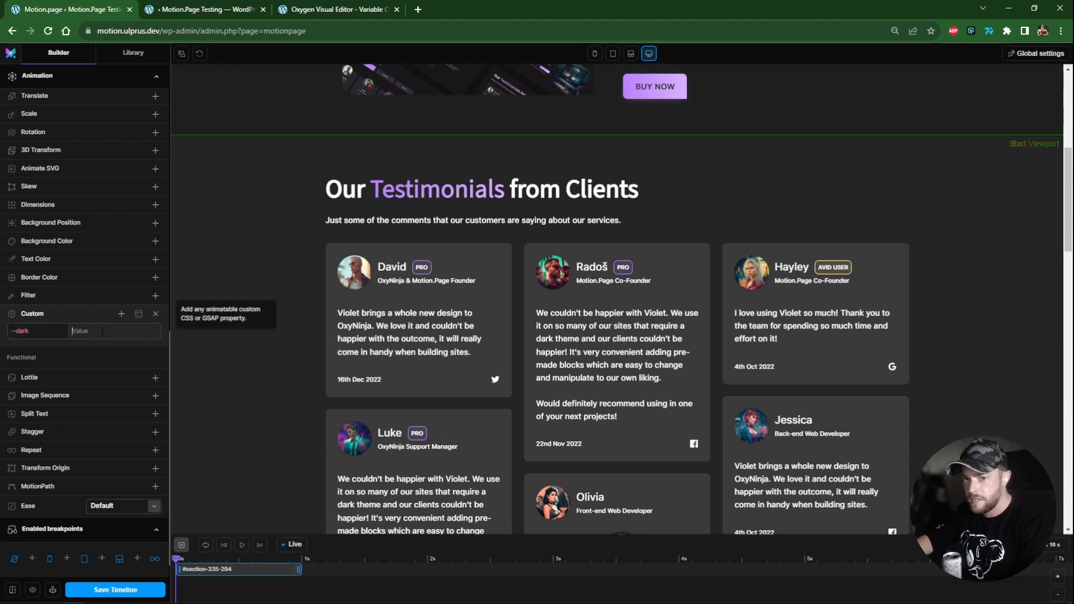
Step: Copy the first color of the --dark variable in CoreFramework and enter it in Motion.page as the custom property's value, rgb(255, 255, 255)
key(shift+Tab)
key(ctrl+Tab)
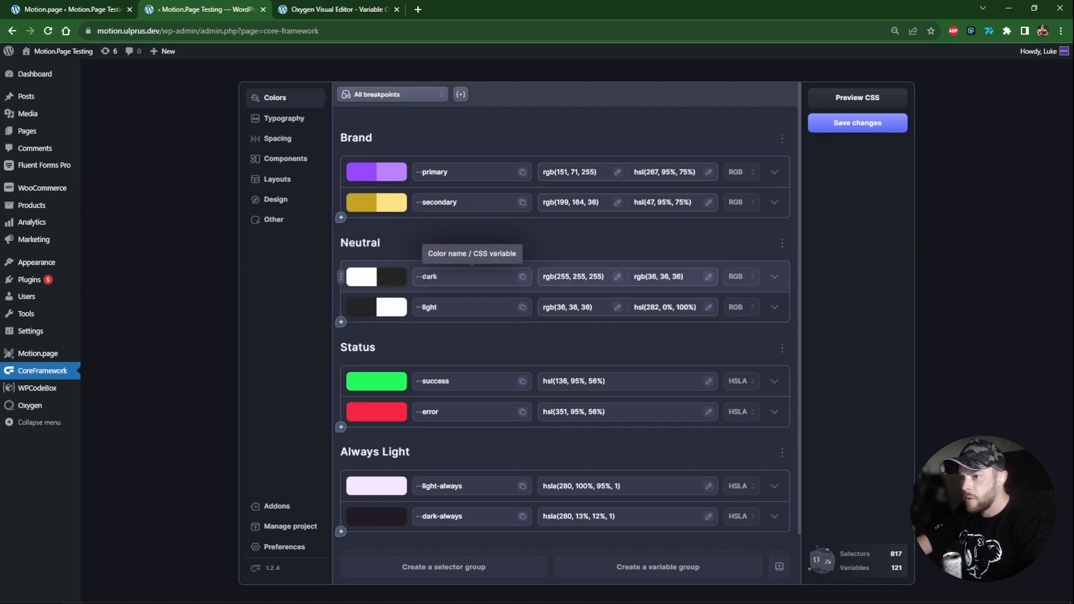
click(554, 277)
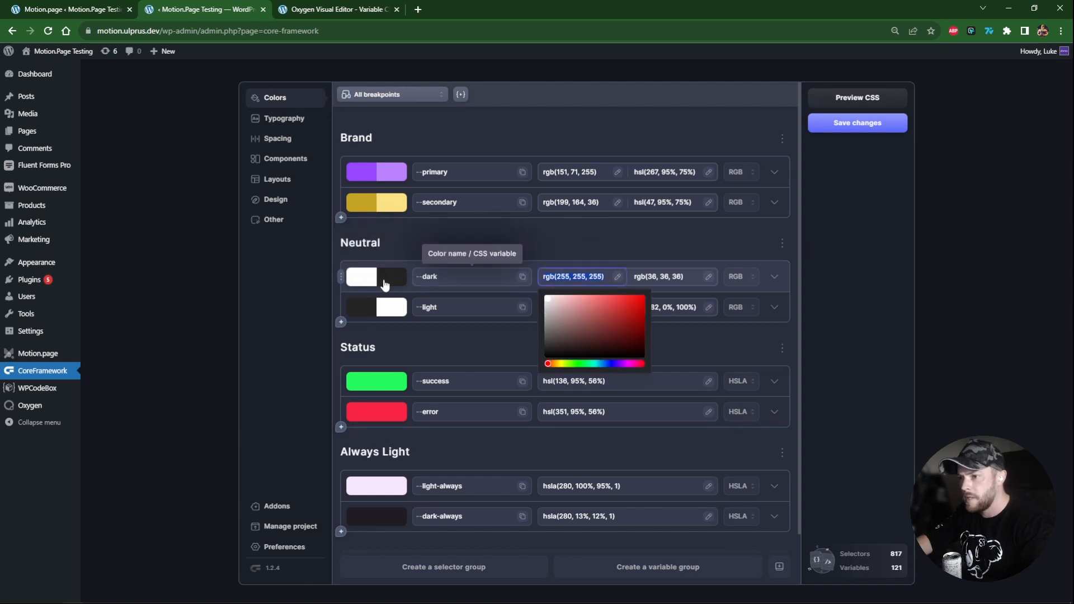
key(ctrl+shift+Tab)
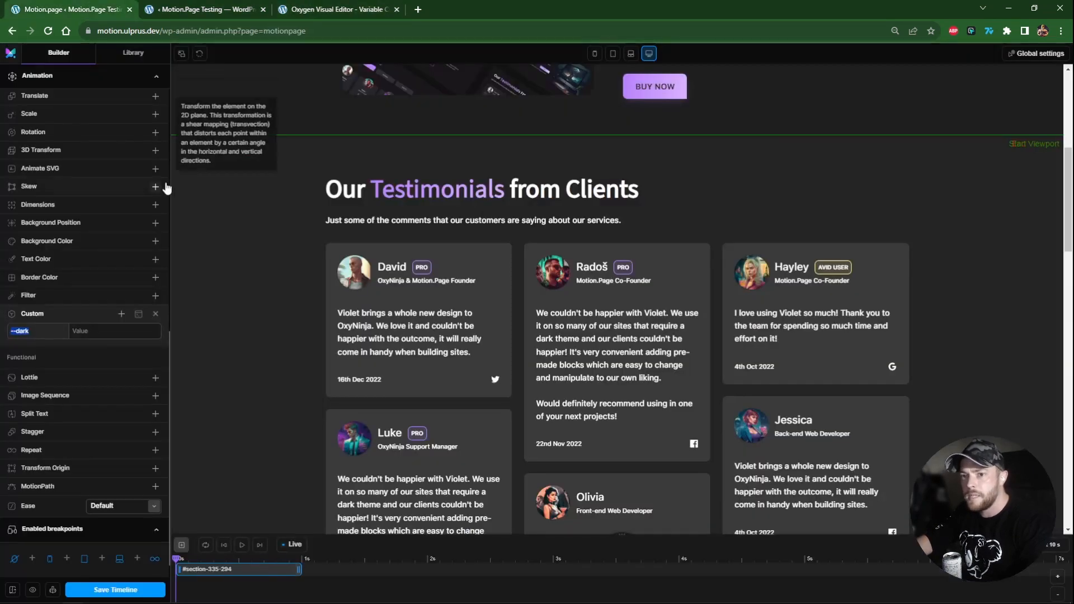
click(112, 331)
text(rgb(255, 255, 255))
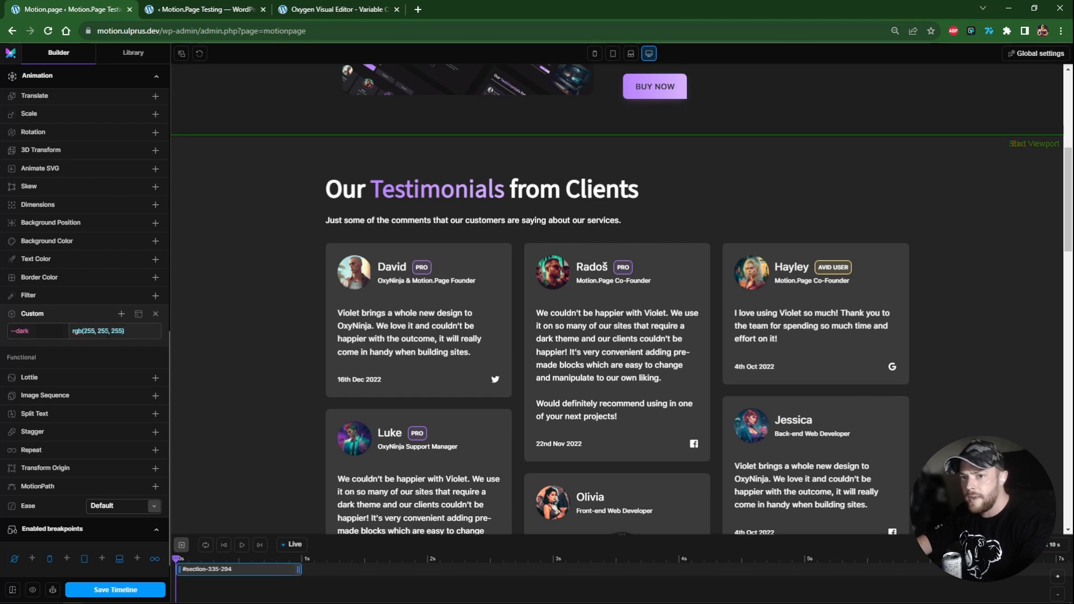
Step: Preview the testimonials color change on scroll, and enable the trigger's toggle actions with "Reverse on scroll back leave"
drag(124, 331, 84, 330)
scroll(224, 313, down, 2)
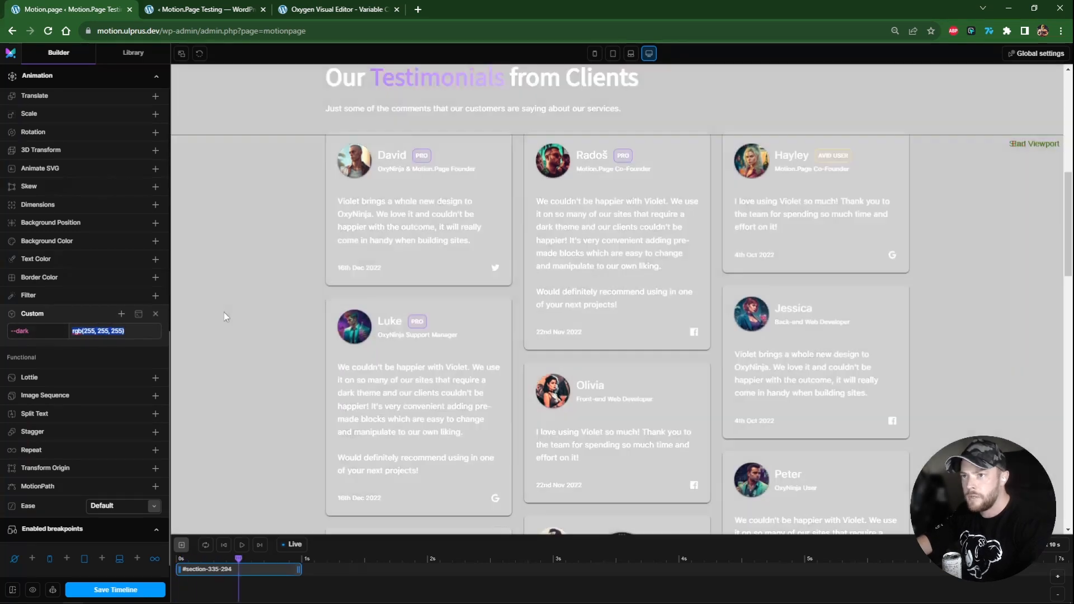
scroll(224, 317, up, 2)
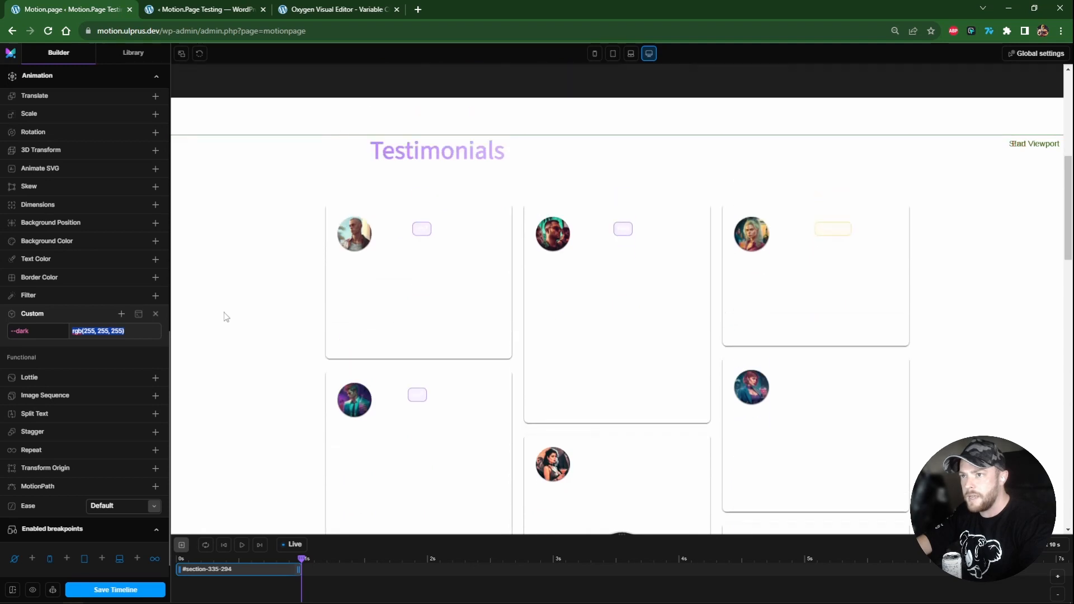
scroll(115, 320, up, 8)
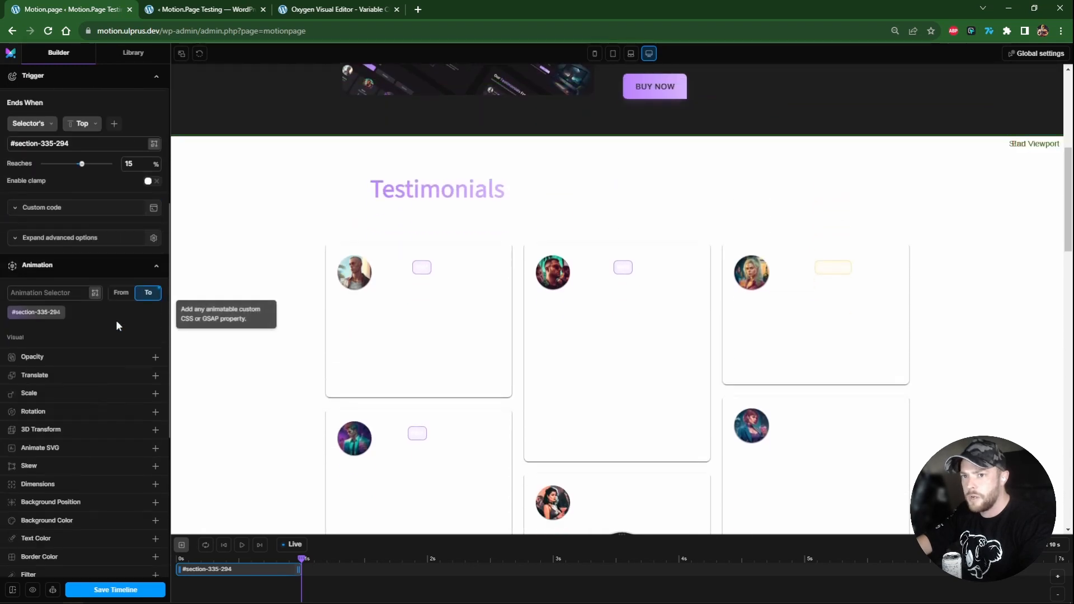
scroll(116, 320, up, 1)
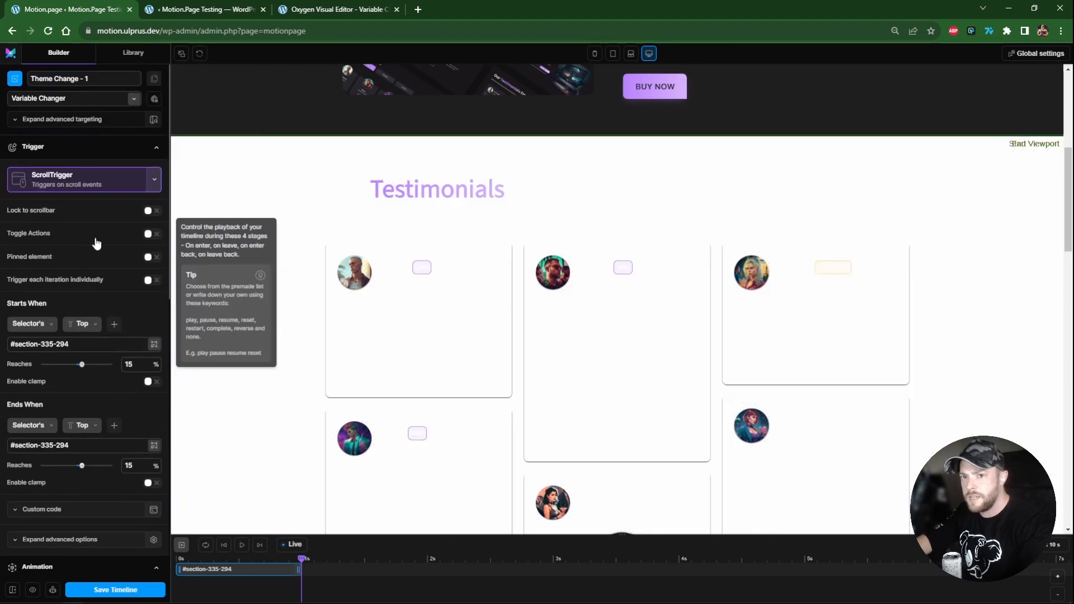
click(151, 234)
click(79, 252)
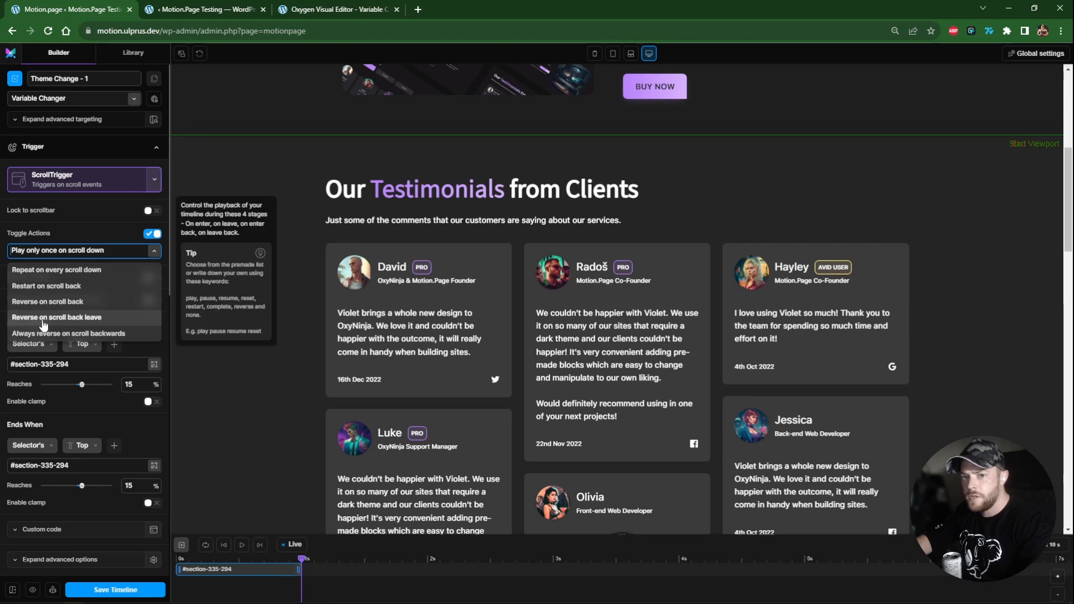
click(95, 317)
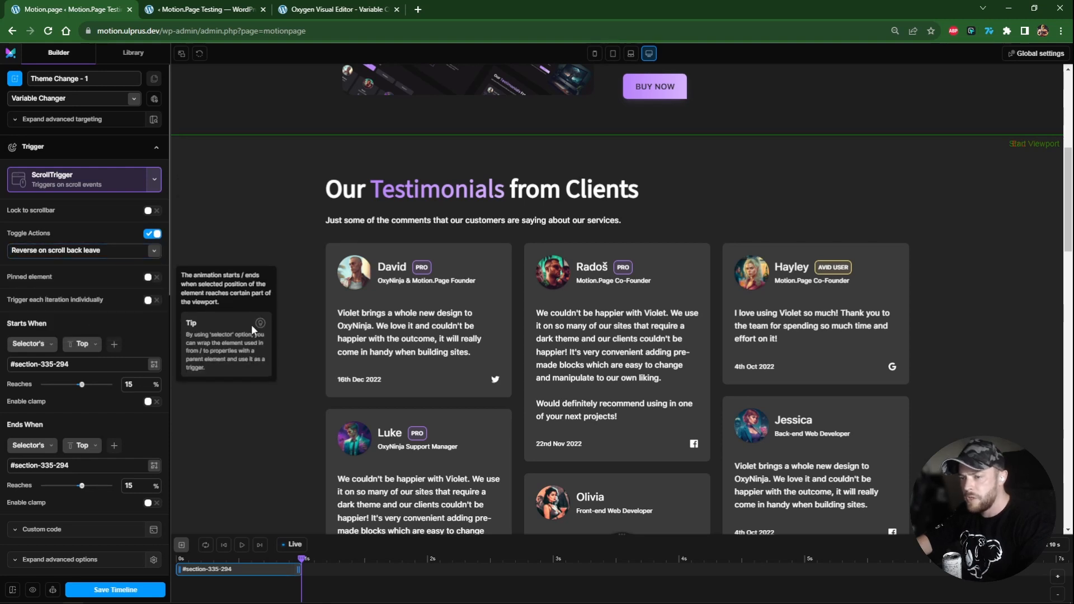
Step: Shorten the #section-335-294 animation on the timeline to about 0.3 s and preview the testimonials color change on scroll
scroll(267, 330, up, 3)
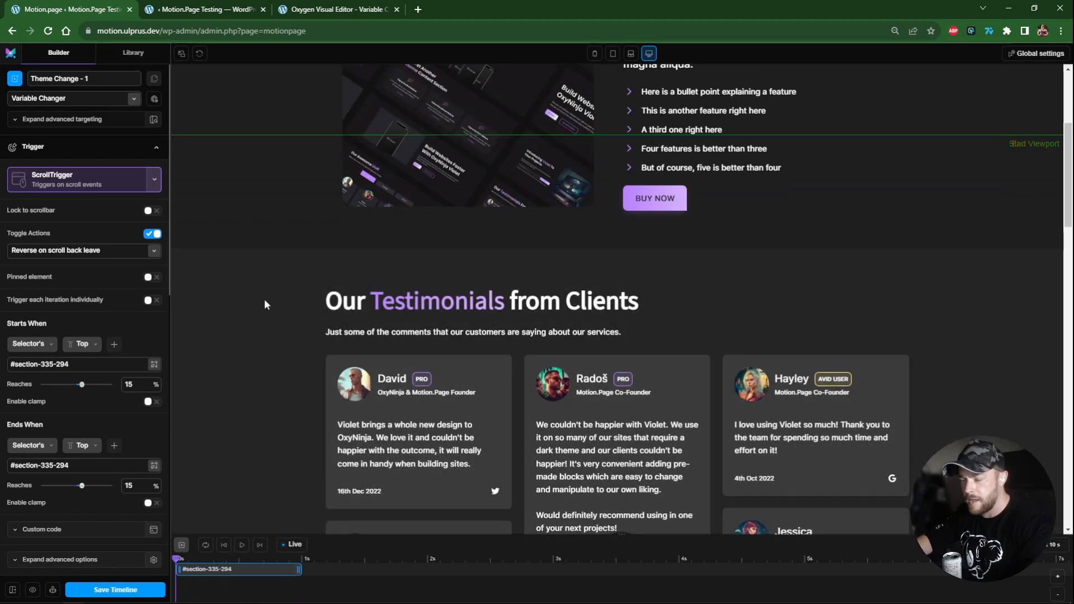
scroll(266, 304, down, 3)
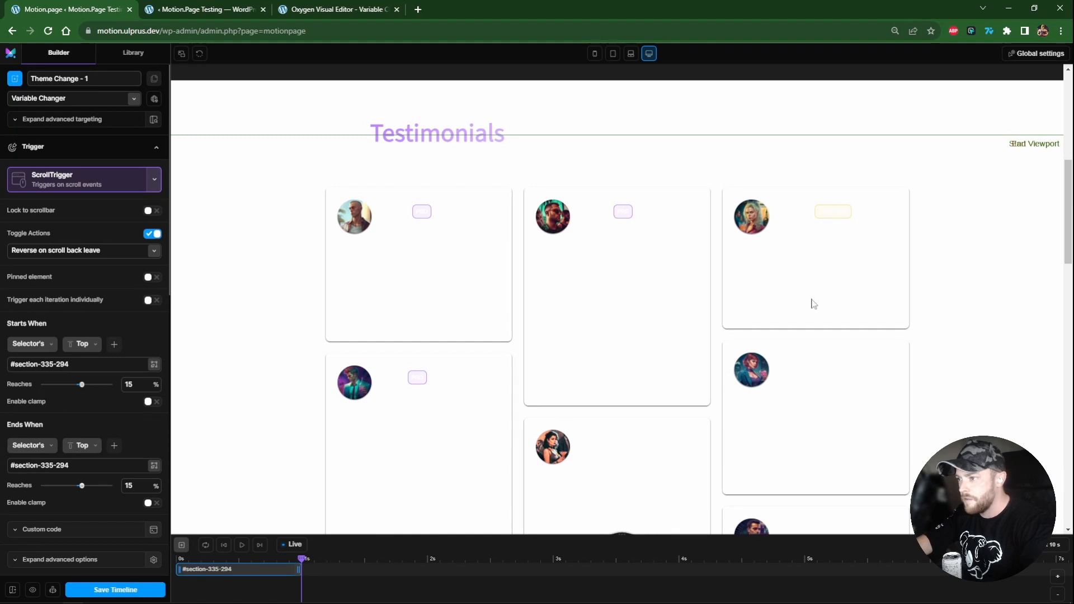
scroll(290, 321, up, 2)
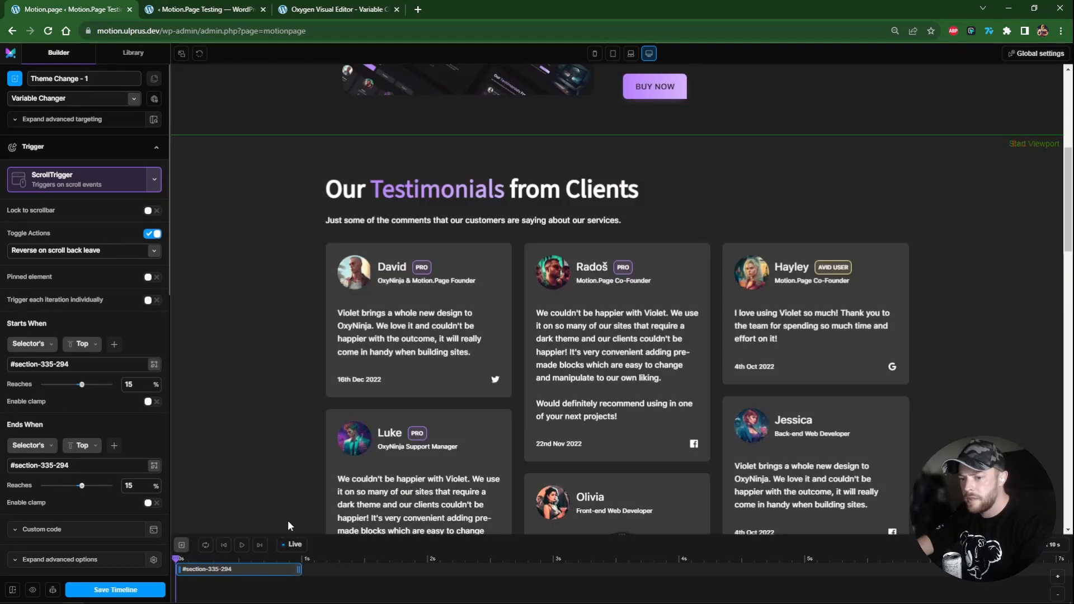
drag(298, 569, 211, 571)
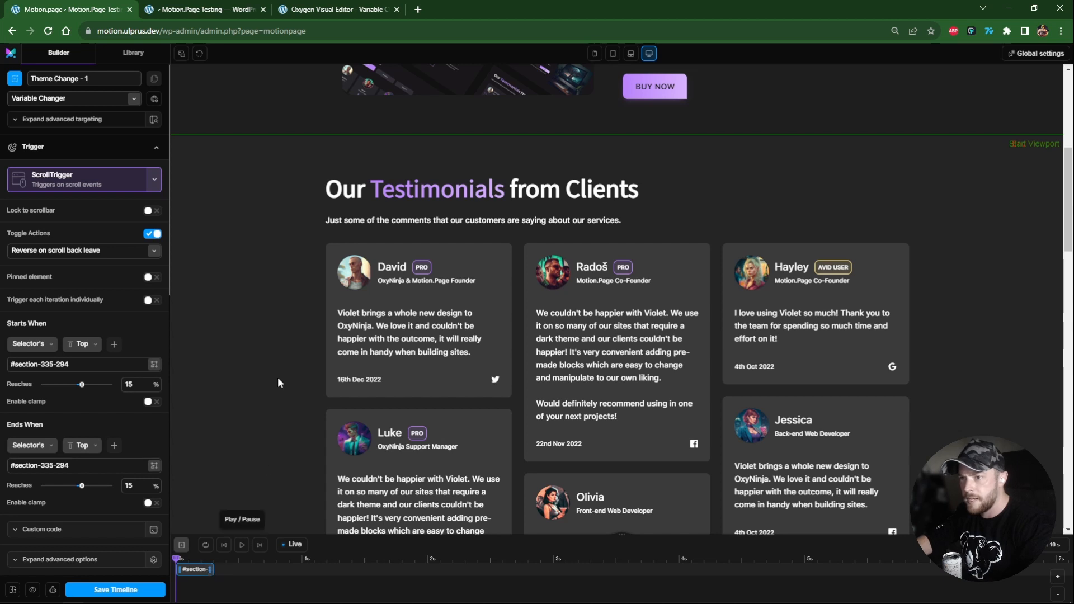
scroll(277, 377, down, 1)
scroll(278, 377, up, 2)
scroll(278, 378, down, 2)
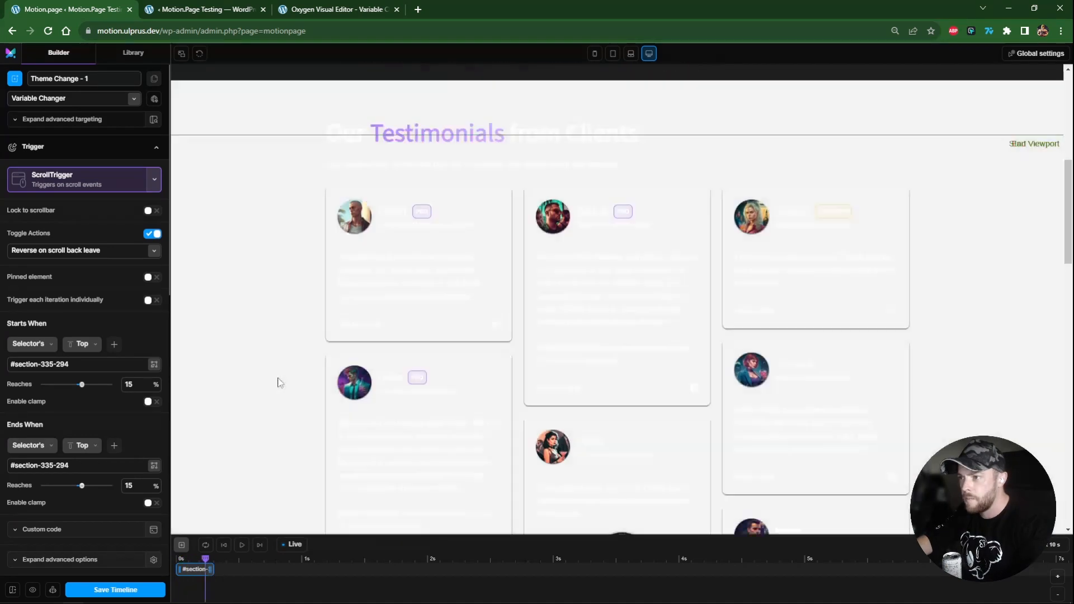
scroll(278, 379, up, 1)
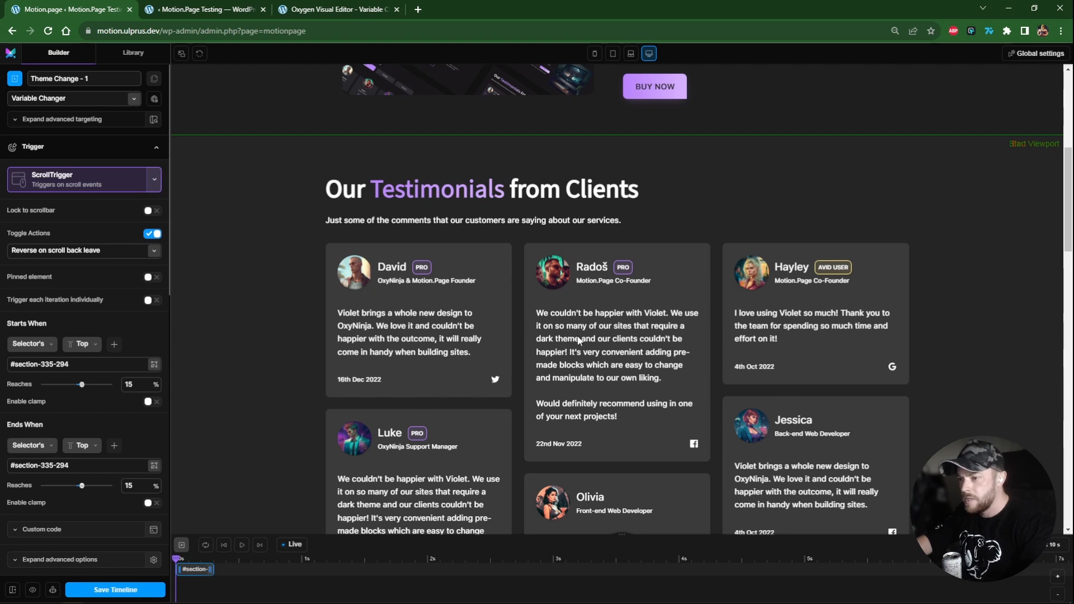
Step: Add a custom property named --light and give it the second --dark color copied from CoreFramework, rgb(36, 36, 36)
scroll(39, 417, down, 10)
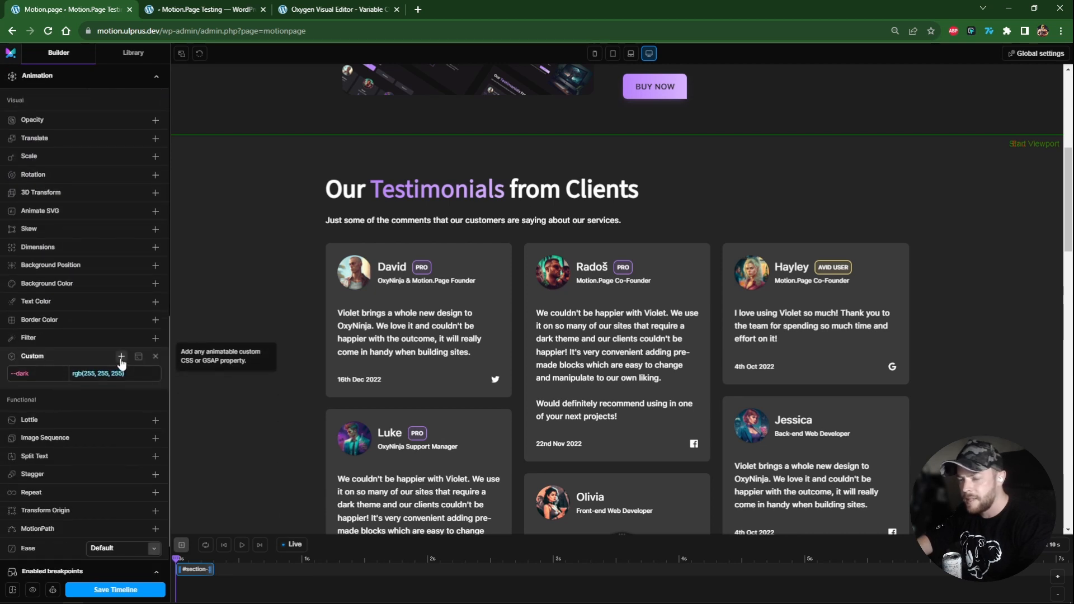
click(121, 357)
click(41, 390)
text(--light)
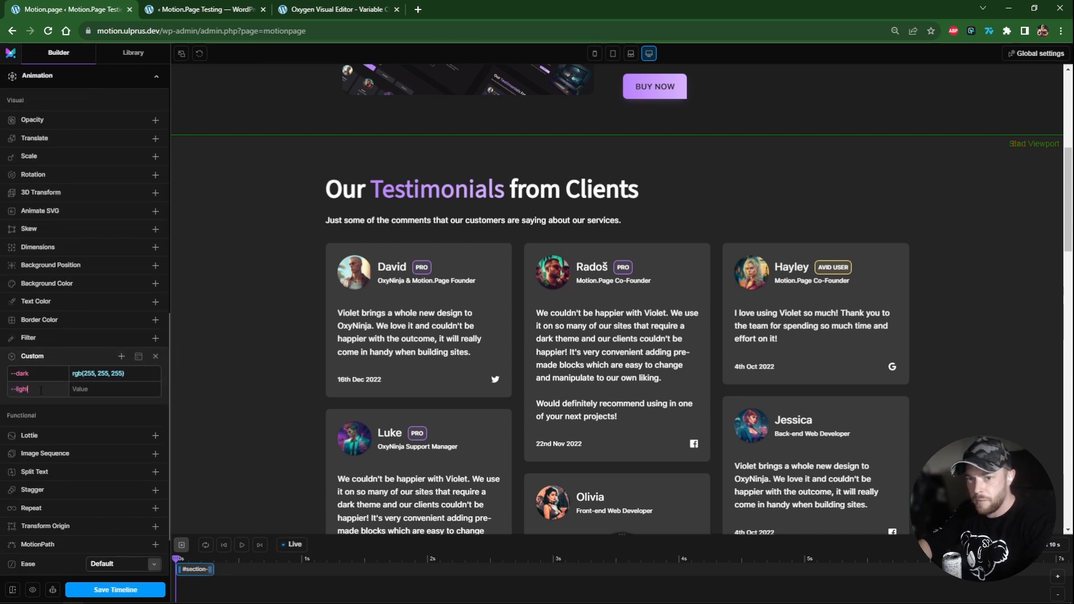
key(Tab)
click(211, 8)
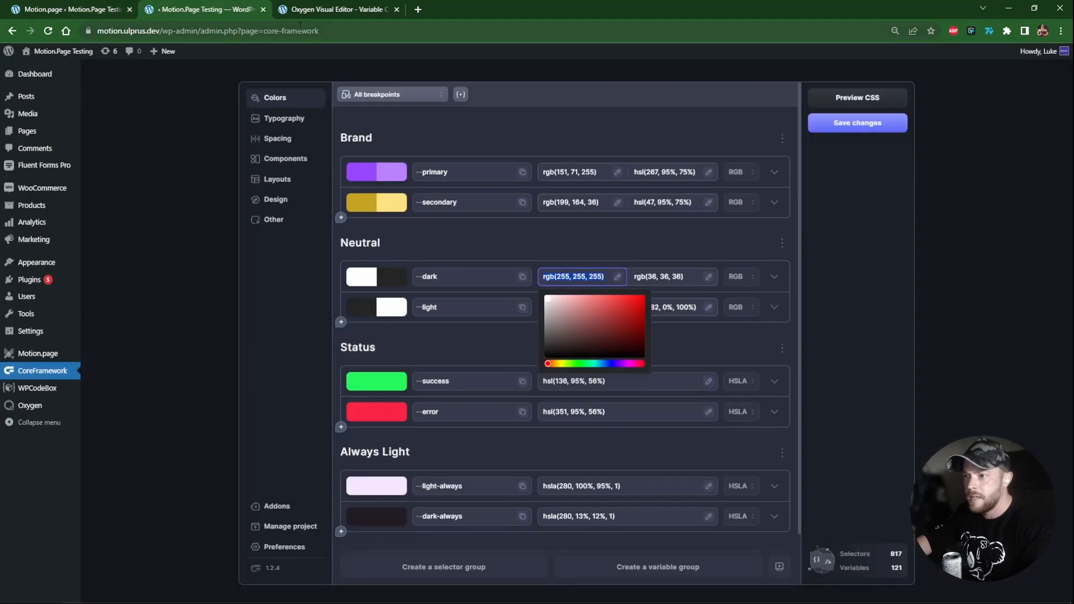
click(675, 276)
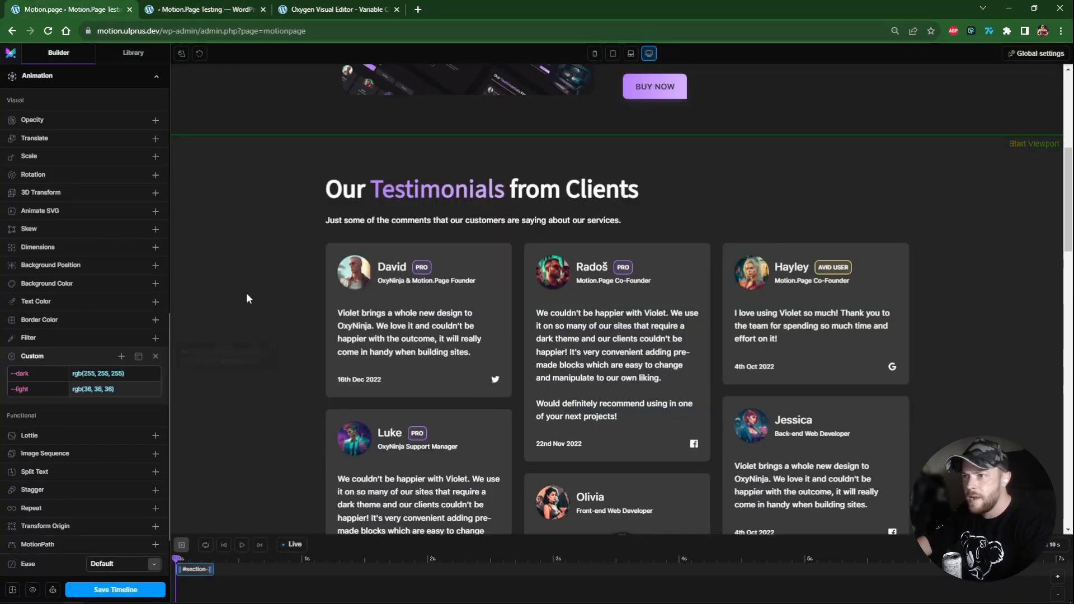
Step: Preview the --dark and --light color swap by moving back and forth across the testimonials section's trigger point
scroll(247, 294, down, 1)
scroll(243, 291, up, 1)
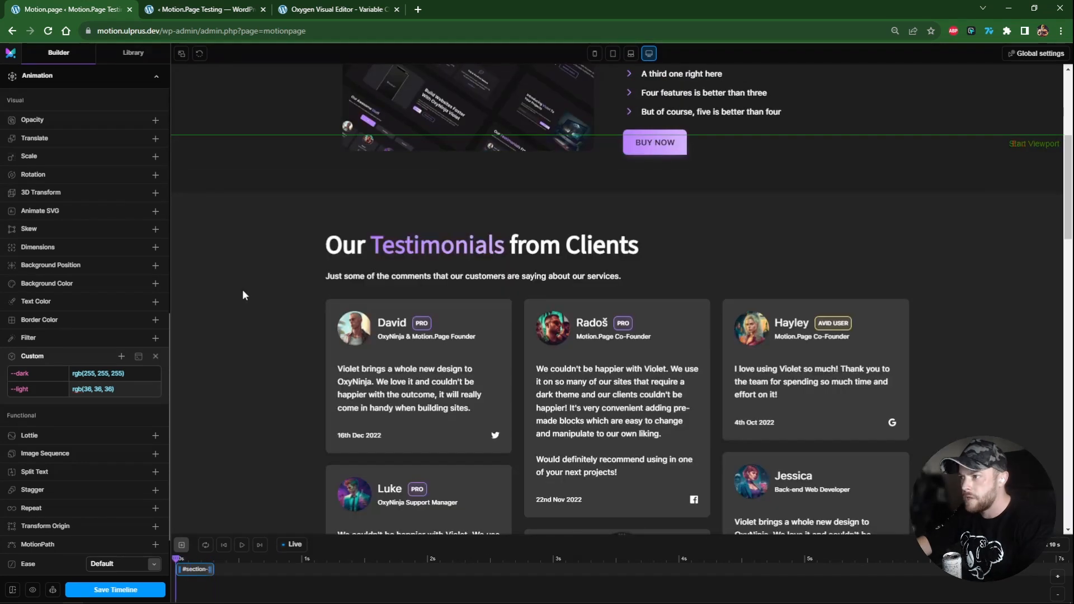
scroll(243, 291, up, 1)
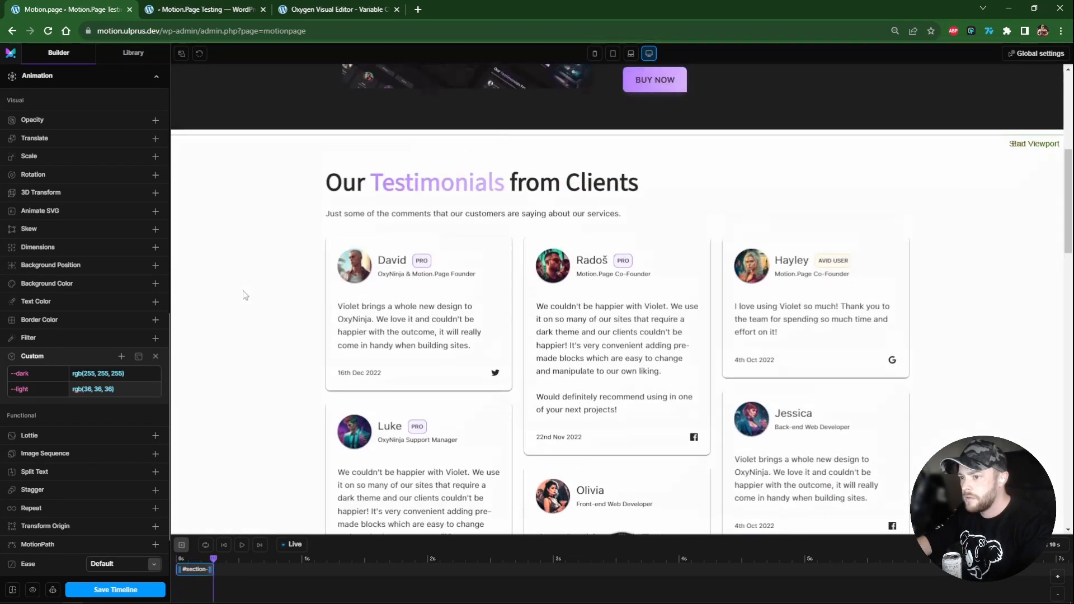
scroll(243, 290, down, 1)
scroll(243, 290, up, 1)
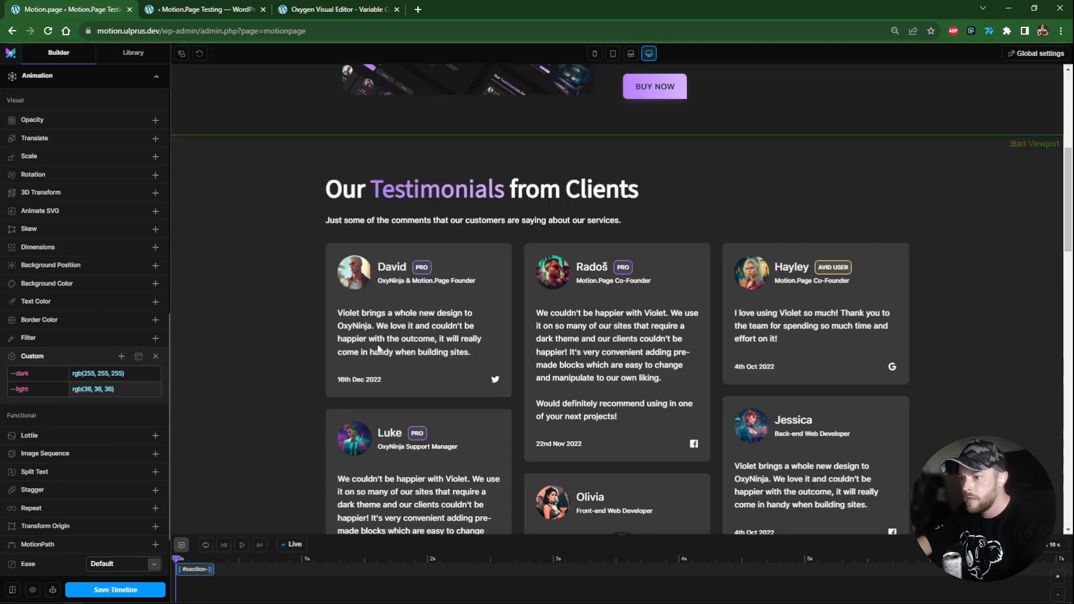
drag(41, 389, 8, 395)
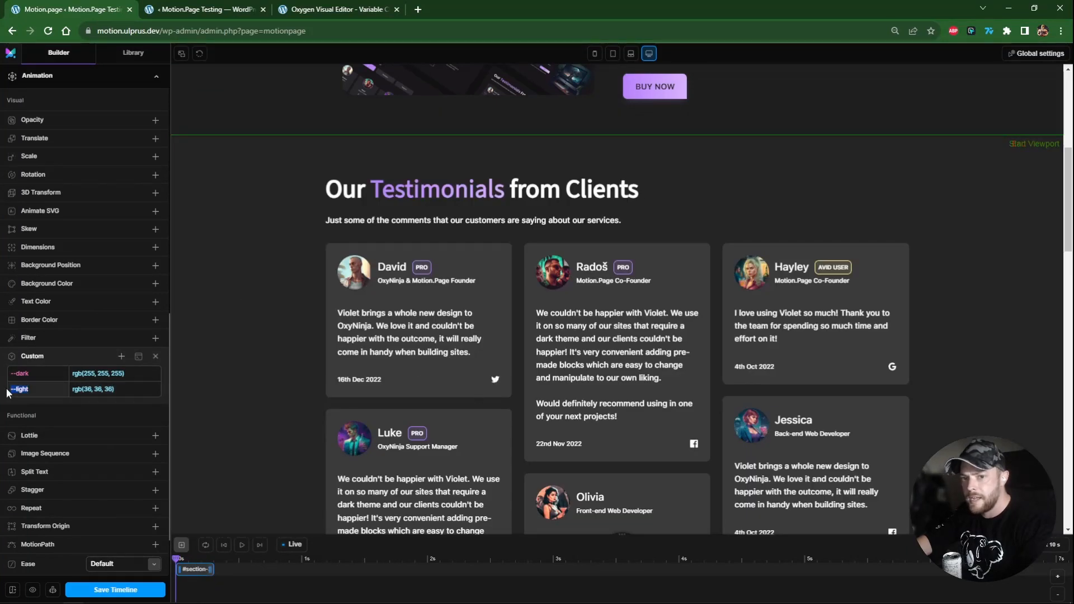
scroll(206, 367, up, 1)
scroll(207, 368, down, 1)
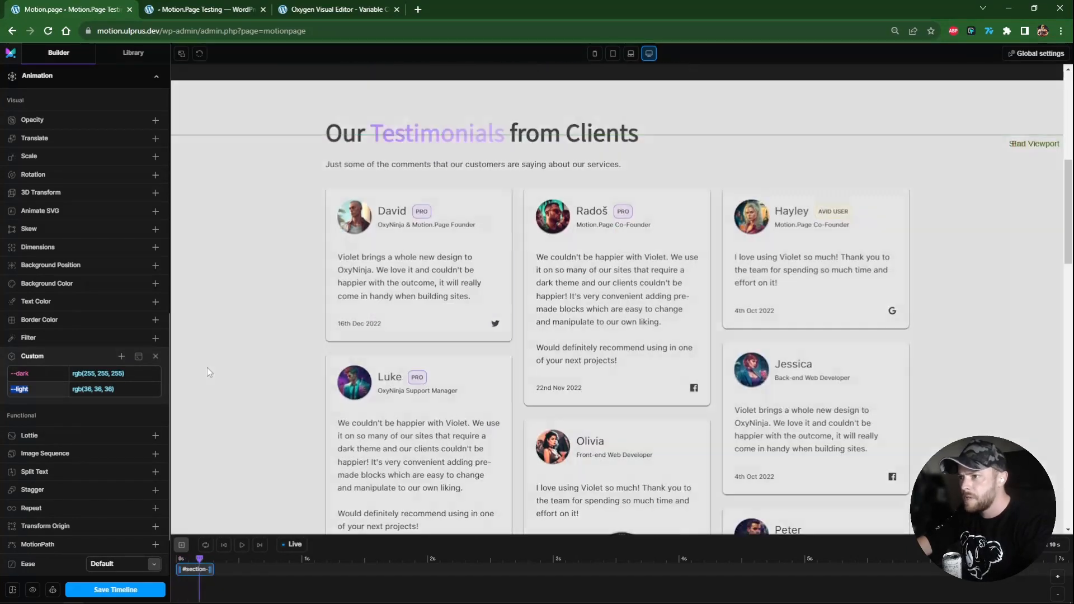
scroll(207, 367, down, 1)
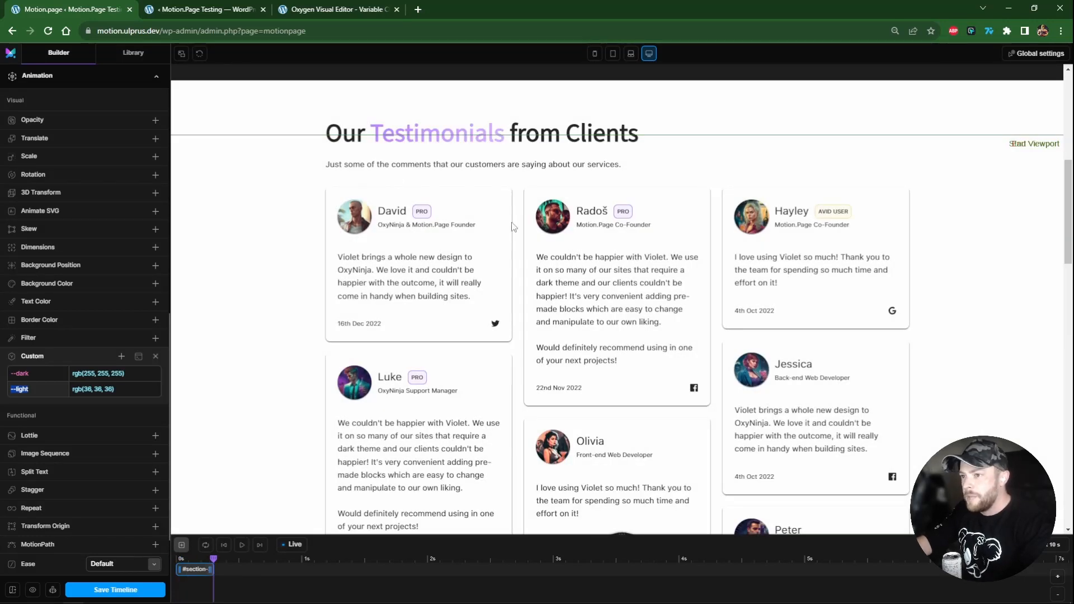
scroll(280, 255, up, 2)
scroll(262, 262, down, 2)
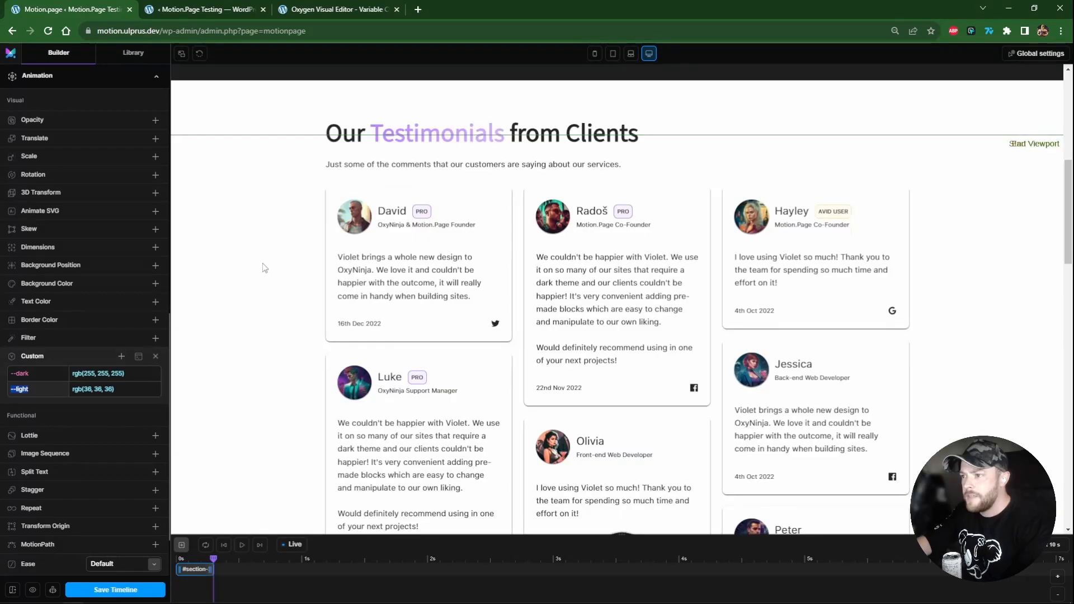
scroll(262, 261, up, 2)
scroll(262, 263, down, 1)
scroll(263, 263, down, 1)
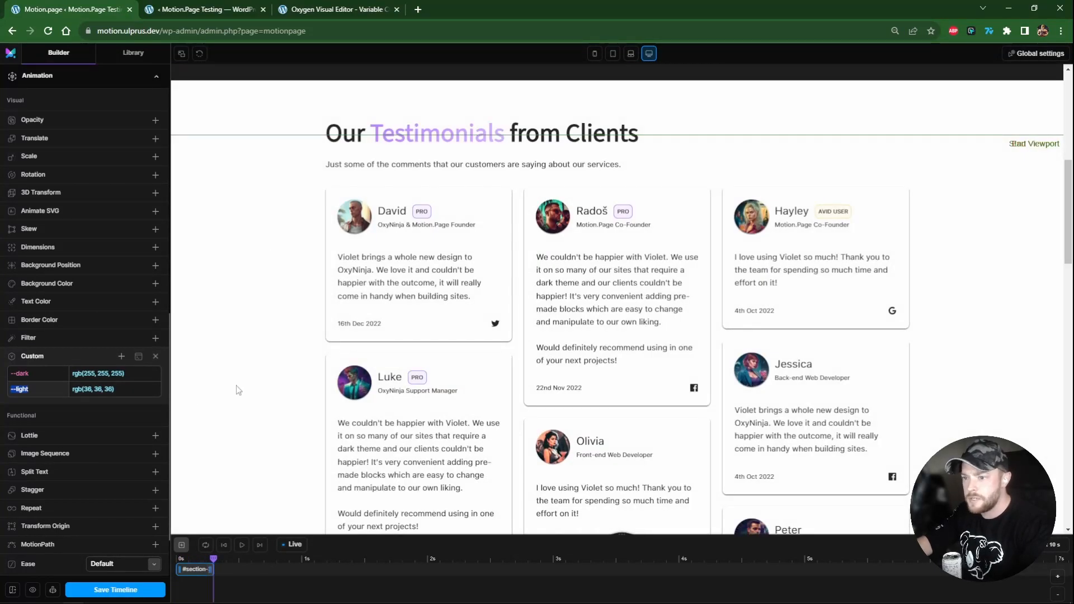
scroll(288, 313, up, 1)
scroll(288, 310, down, 1)
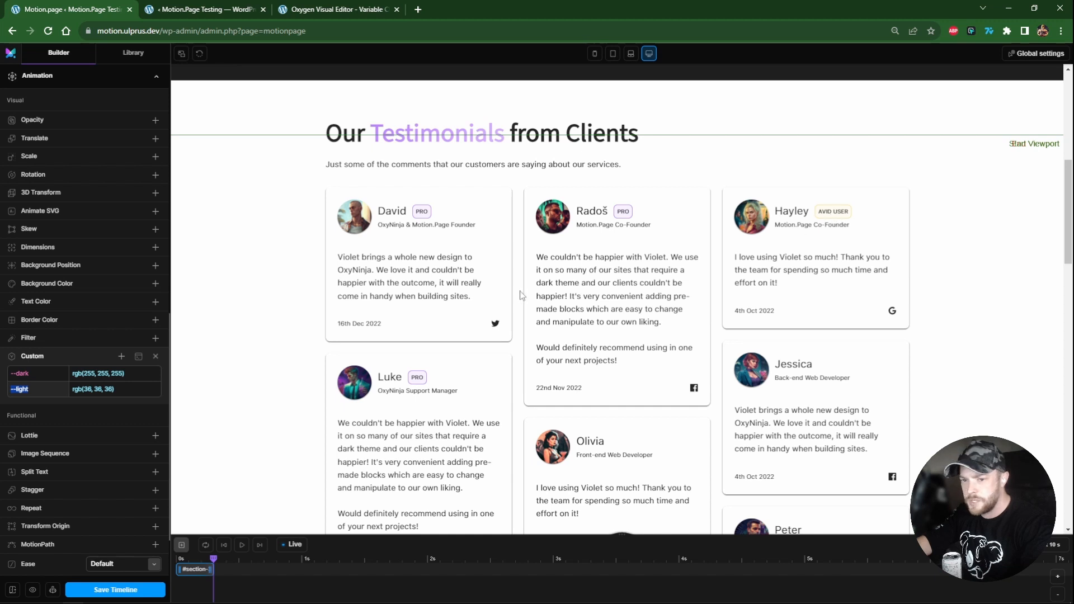
Step: Add two custom property rows, name the first --primary and give it the first --primary color copied from CoreFramework, rgb(151, 71, 255)
click(121, 356)
click(121, 356)
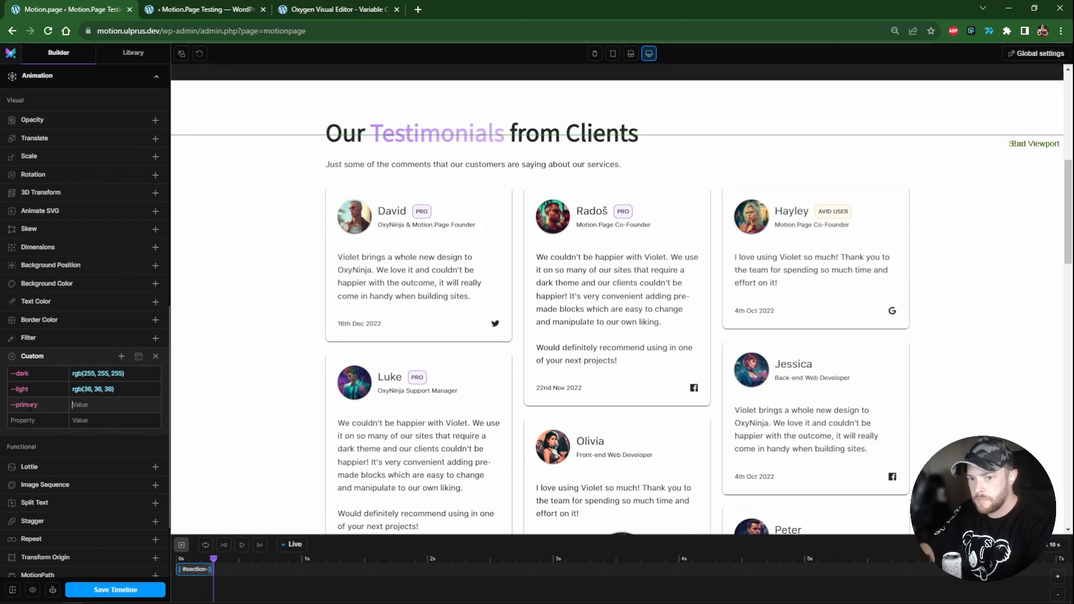
click(200, 10)
click(408, 137)
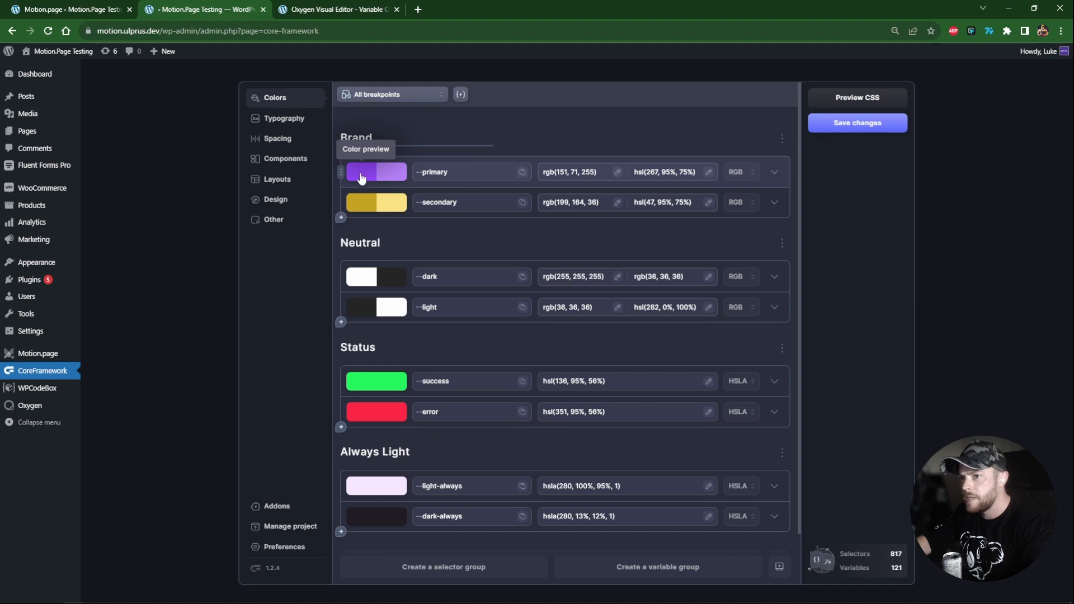
click(561, 173)
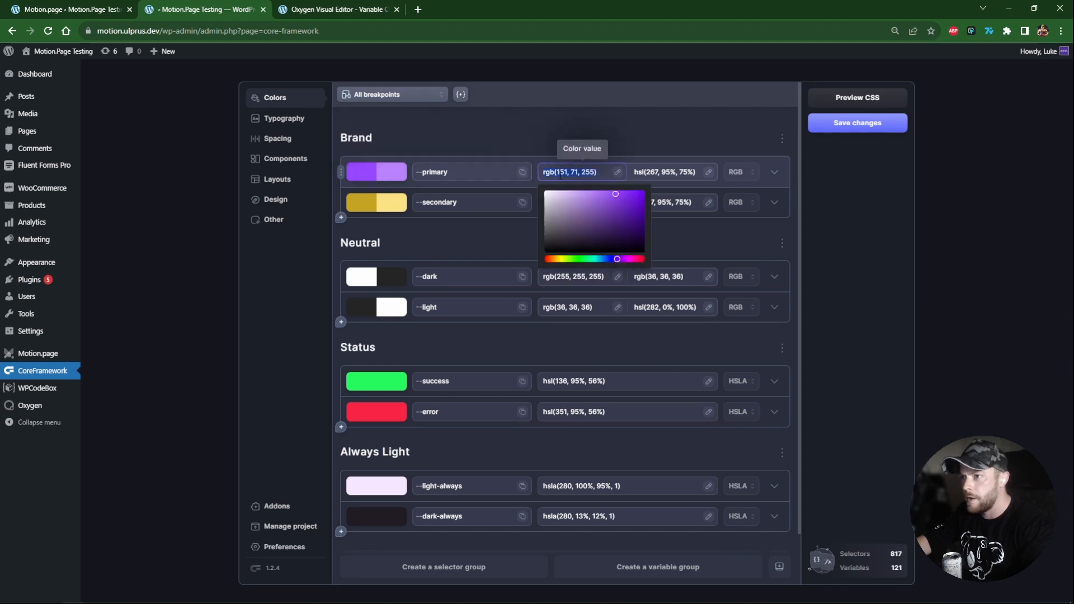
click(71, 11)
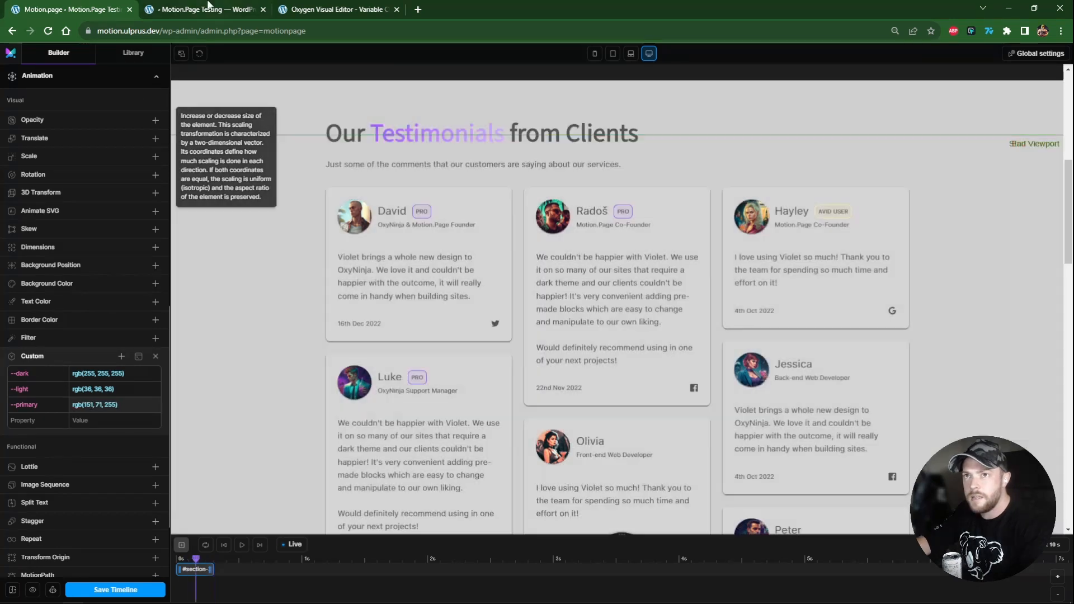
Step: Name the remaining custom property --secondary and give it the first --secondary color copied from CoreFramework, rgb(199, 164, 36)
click(201, 9)
click(567, 202)
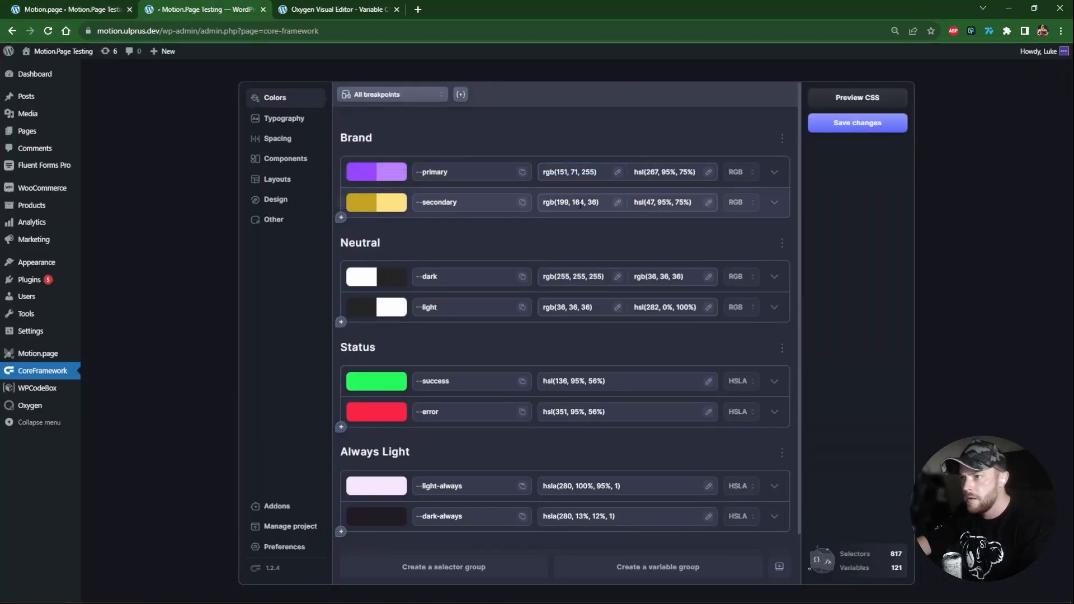
click(58, 9)
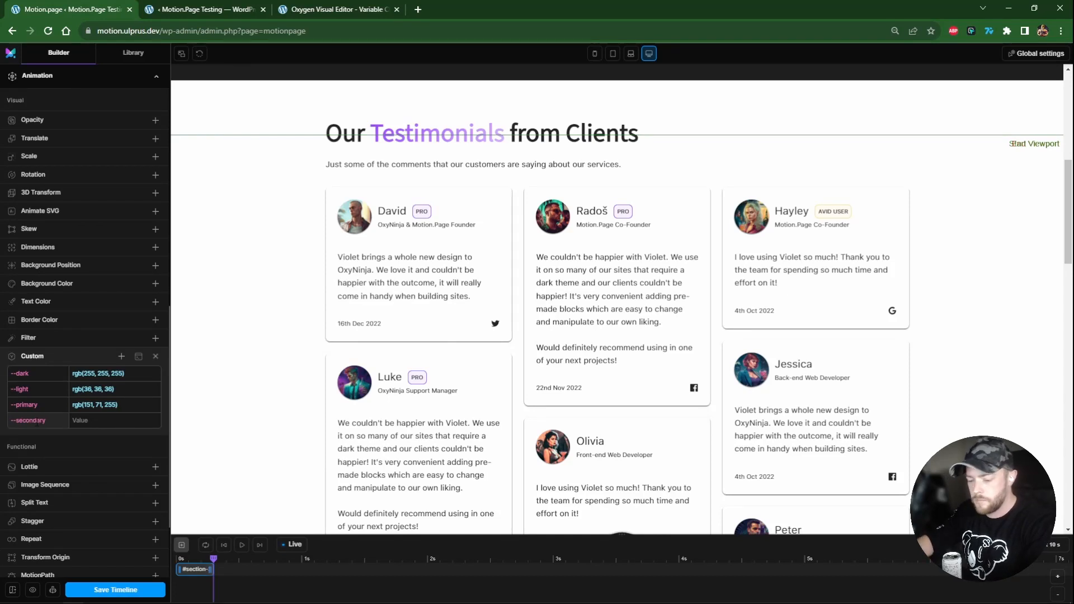
key(Tab)
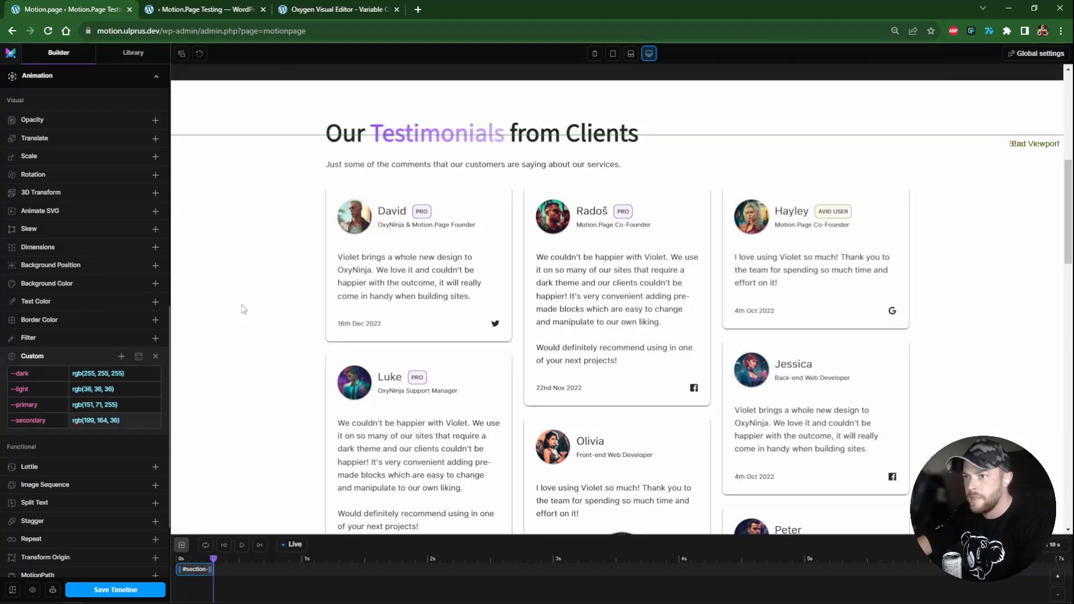
Step: Preview all four color variables changing on scroll around the testimonials section, and review the trigger settings and animation target
scroll(248, 287, down, 1)
scroll(246, 282, down, 1)
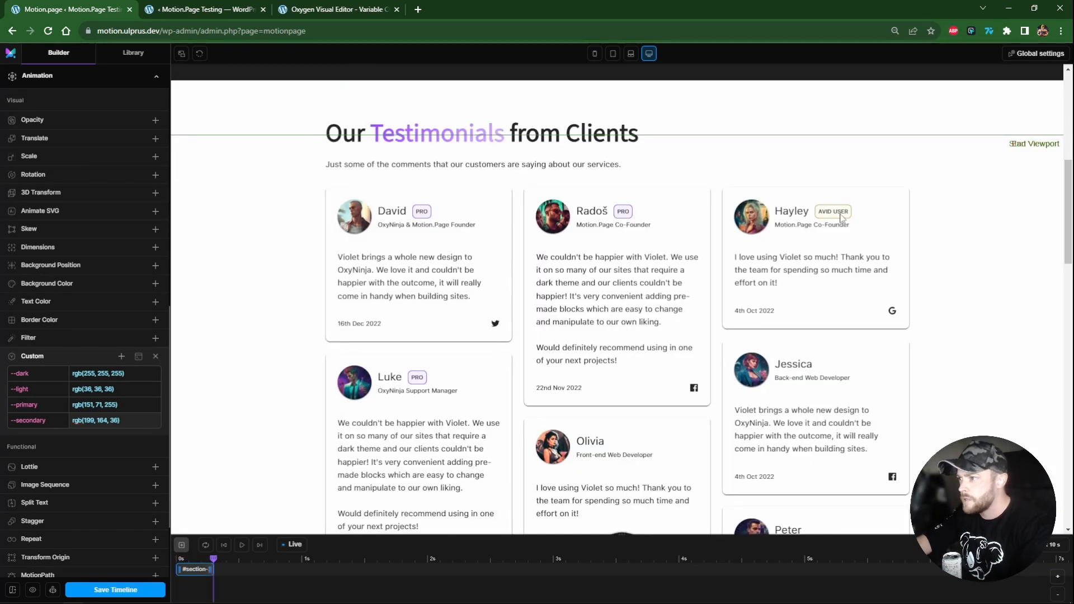
scroll(815, 207, up, 1)
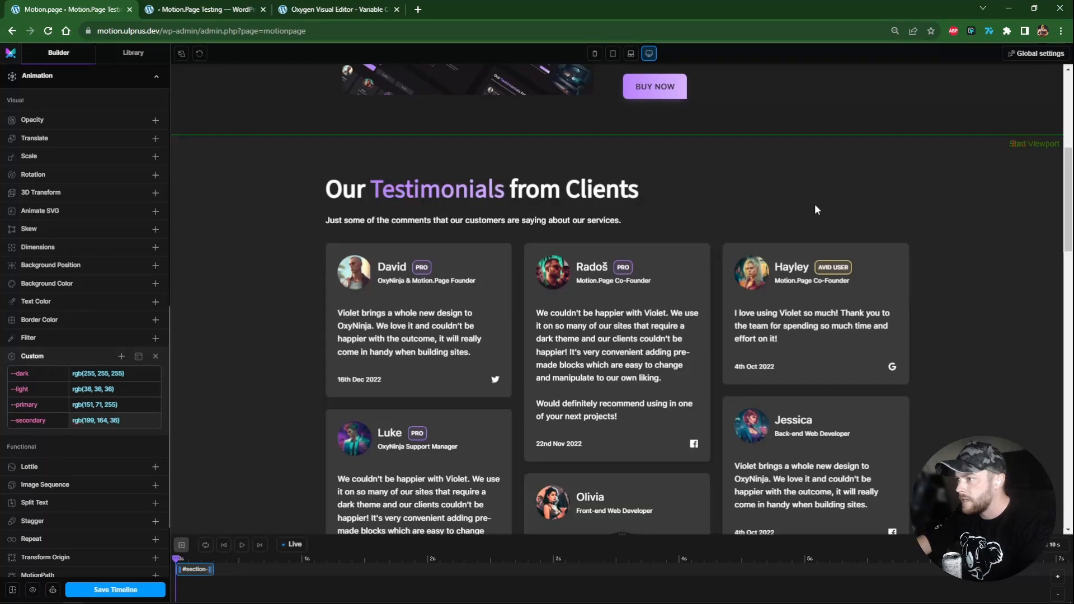
scroll(814, 263, down, 7)
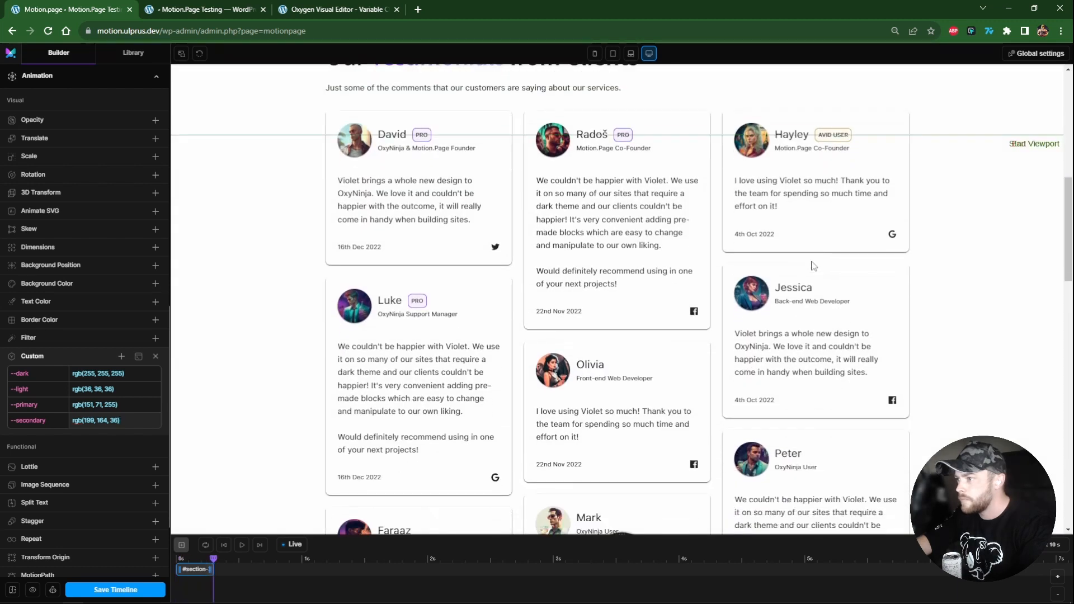
scroll(813, 265, down, 6)
scroll(813, 266, up, 17)
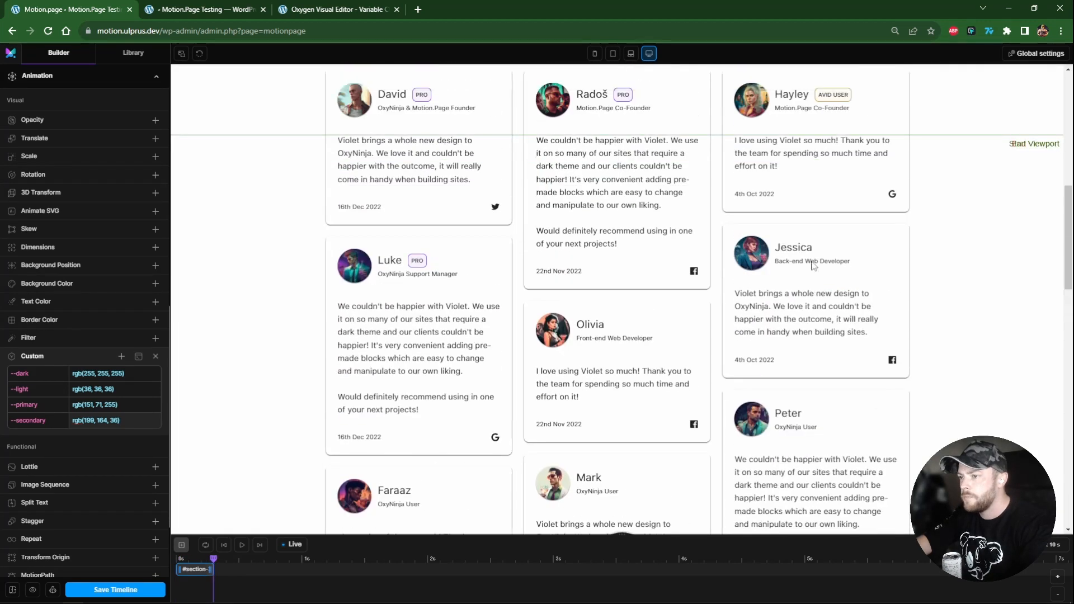
scroll(814, 266, down, 3)
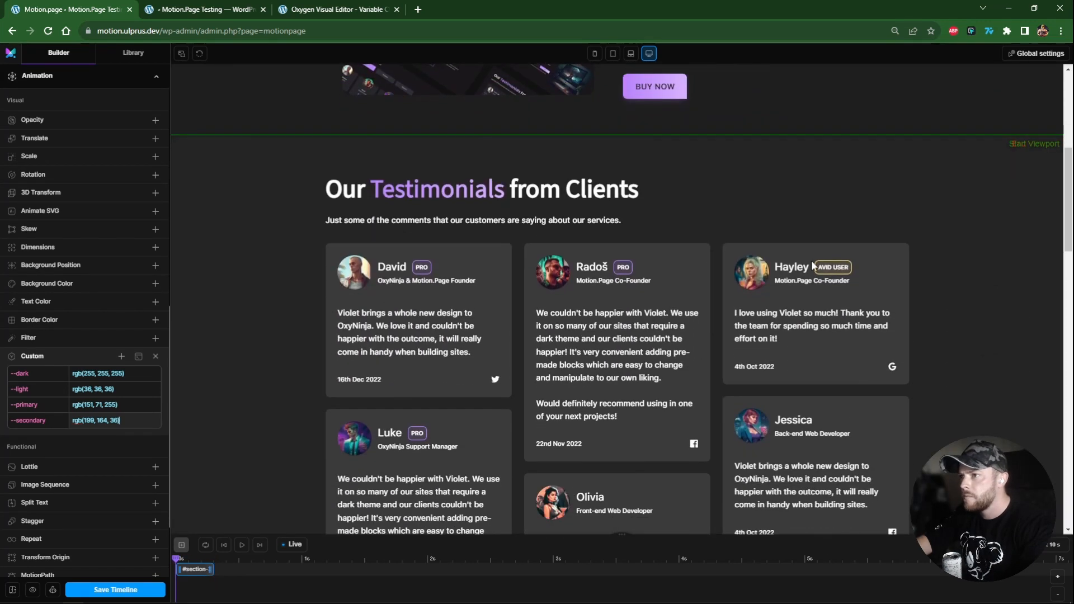
scroll(813, 266, down, 1)
scroll(878, 152, up, 1)
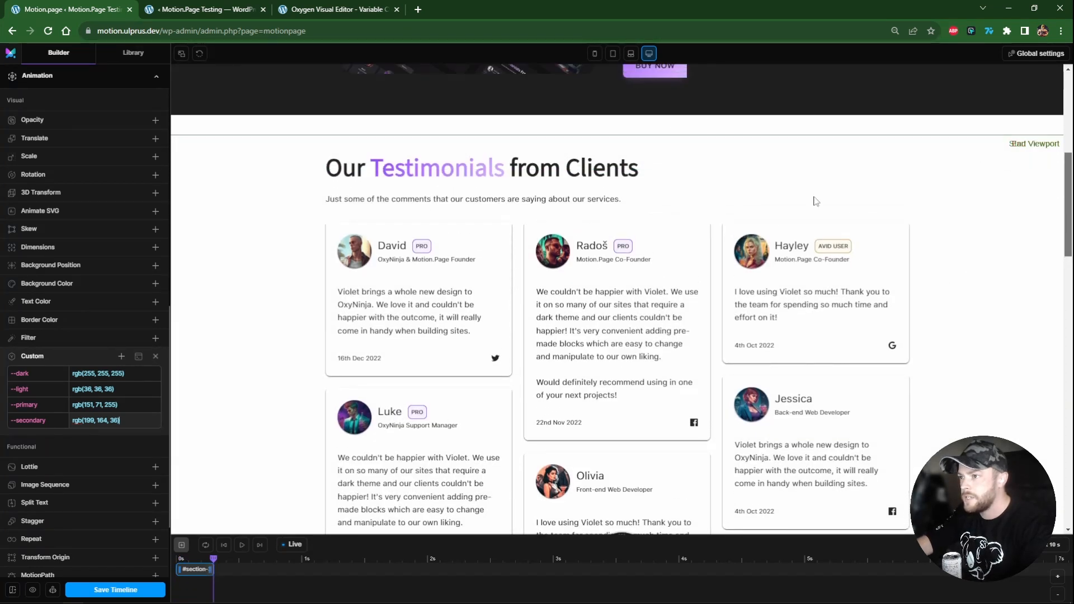
scroll(114, 333, up, 5)
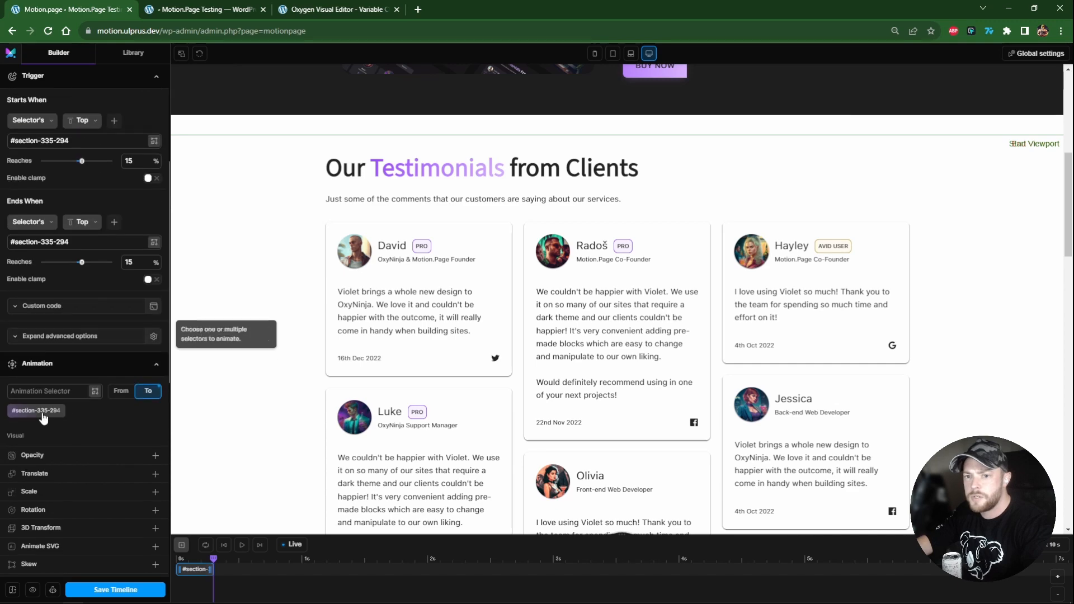
scroll(307, 234, down, 2)
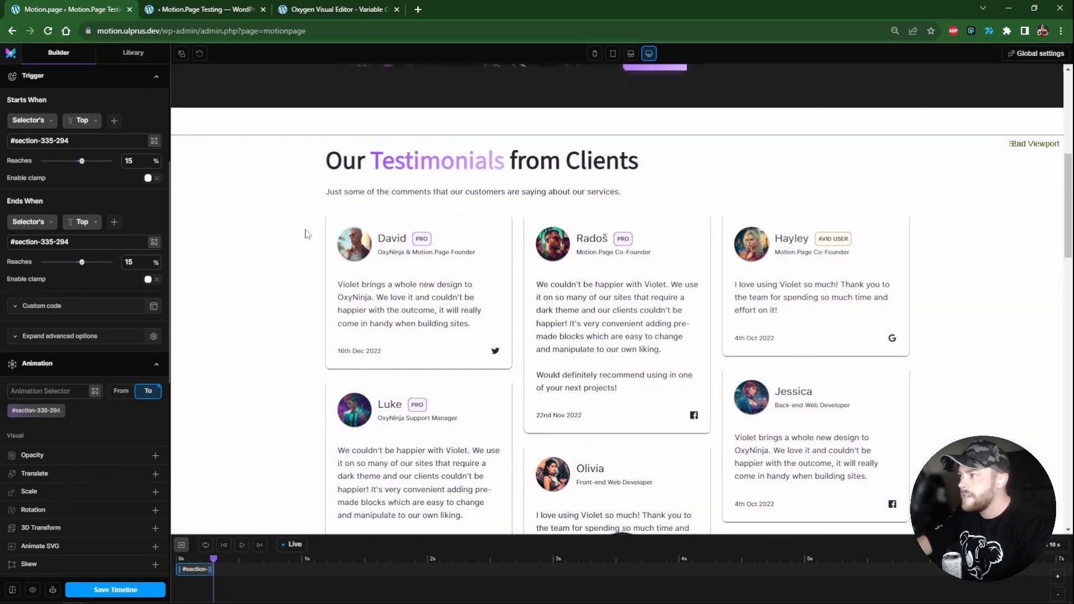
scroll(306, 234, up, 2)
scroll(307, 234, up, 2)
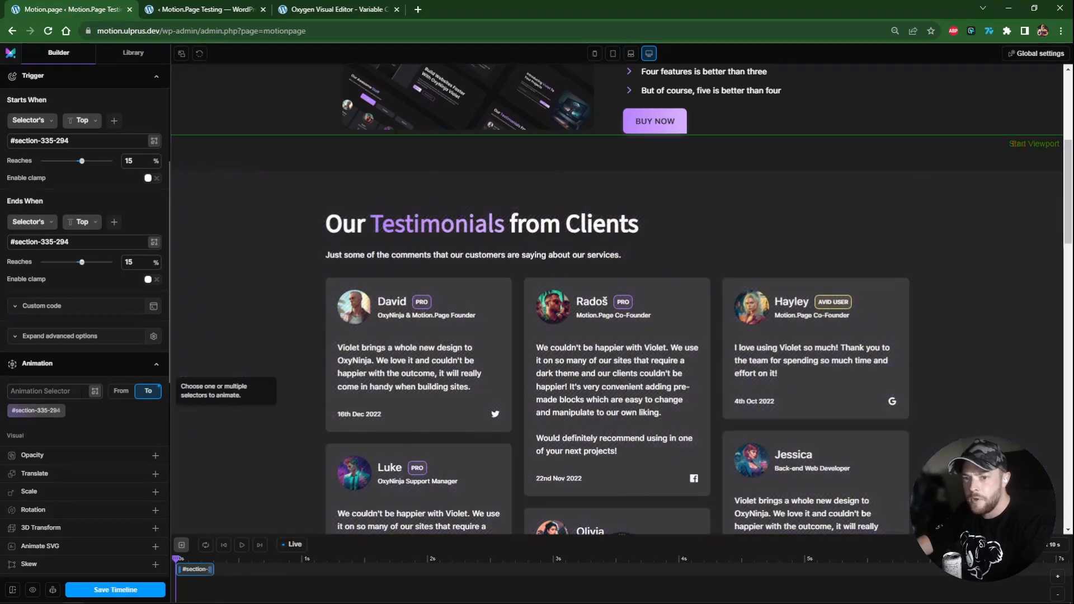
Step: Add the content section above the testimonials, #section-308-294, as a second animation target
click(95, 391)
click(250, 119)
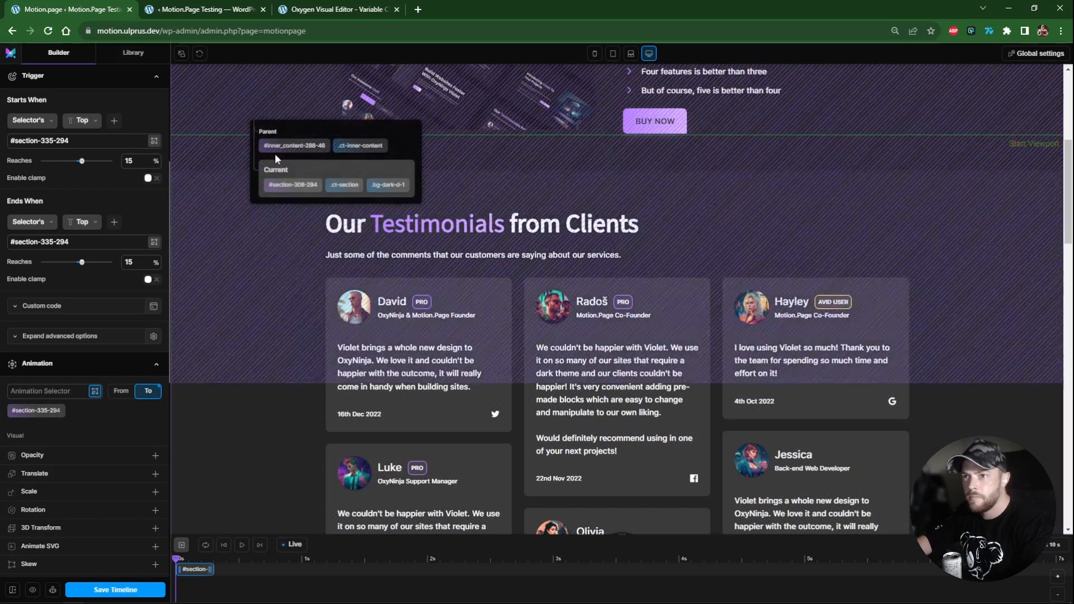
click(293, 185)
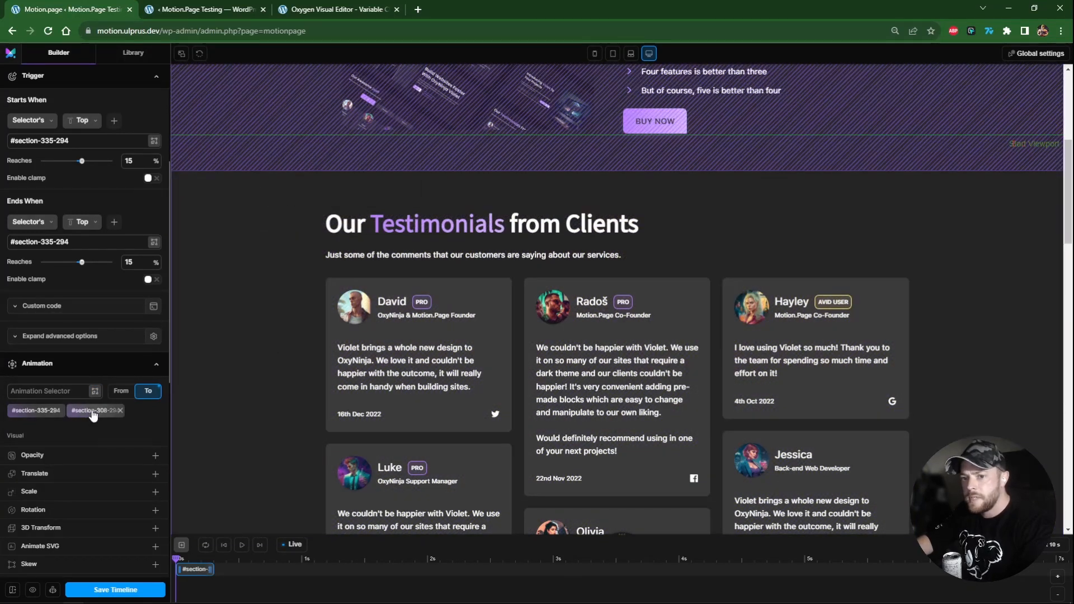
scroll(90, 414, down, 6)
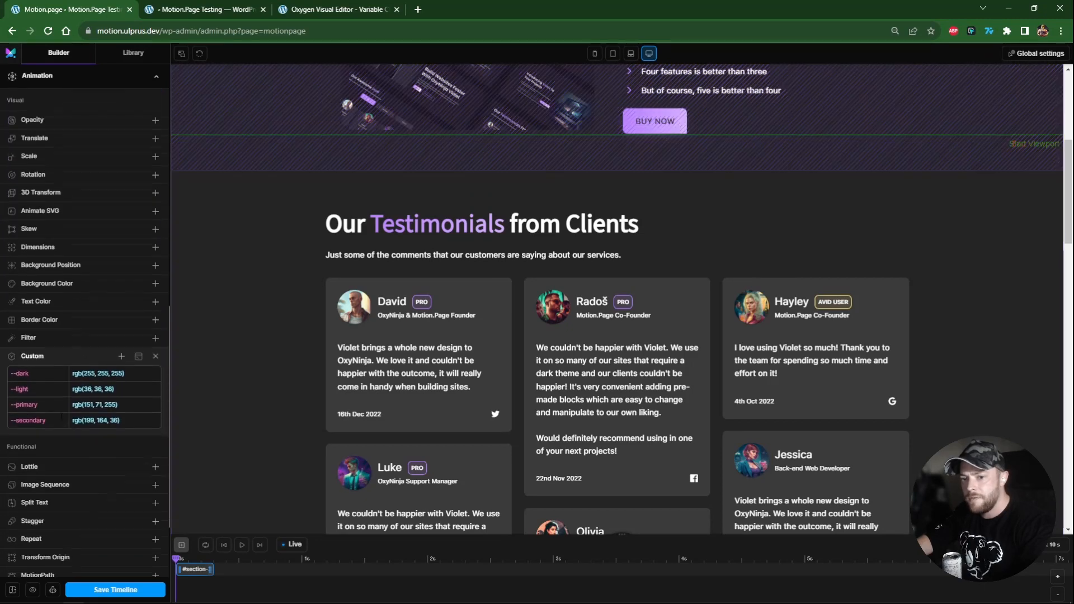
scroll(51, 379, up, 3)
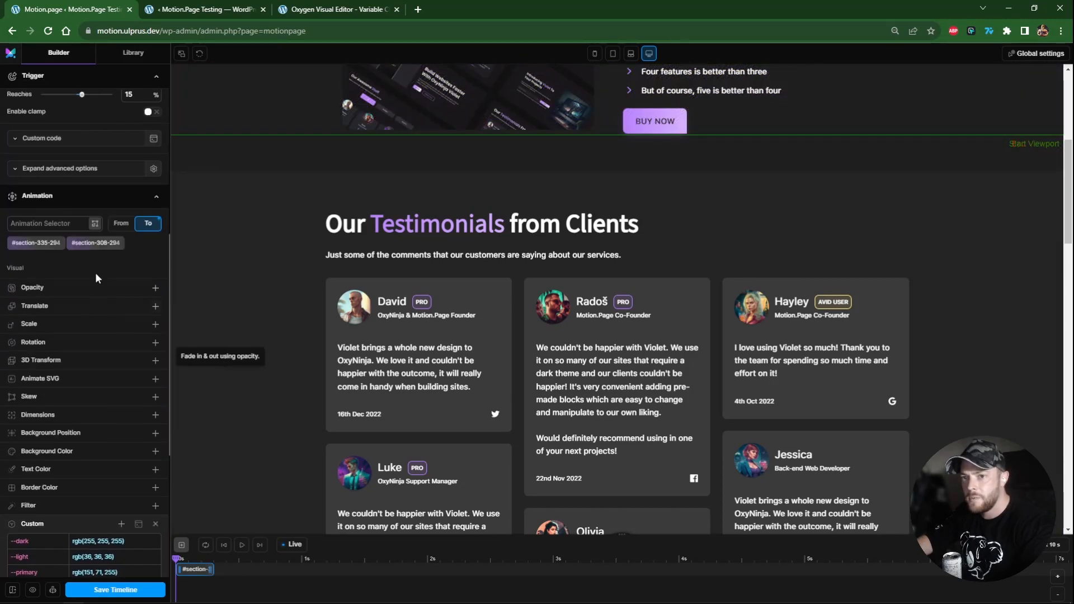
Step: Preview the color change across both targeted sections by moving back and forth over the testimonials trigger point
scroll(265, 309, down, 1)
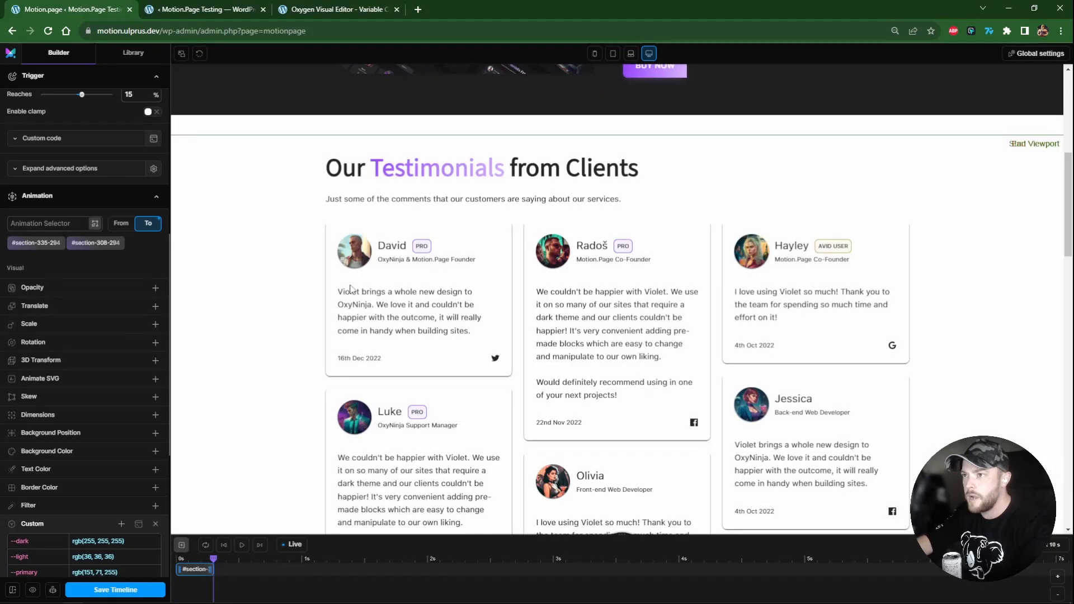
scroll(234, 335, up, 1)
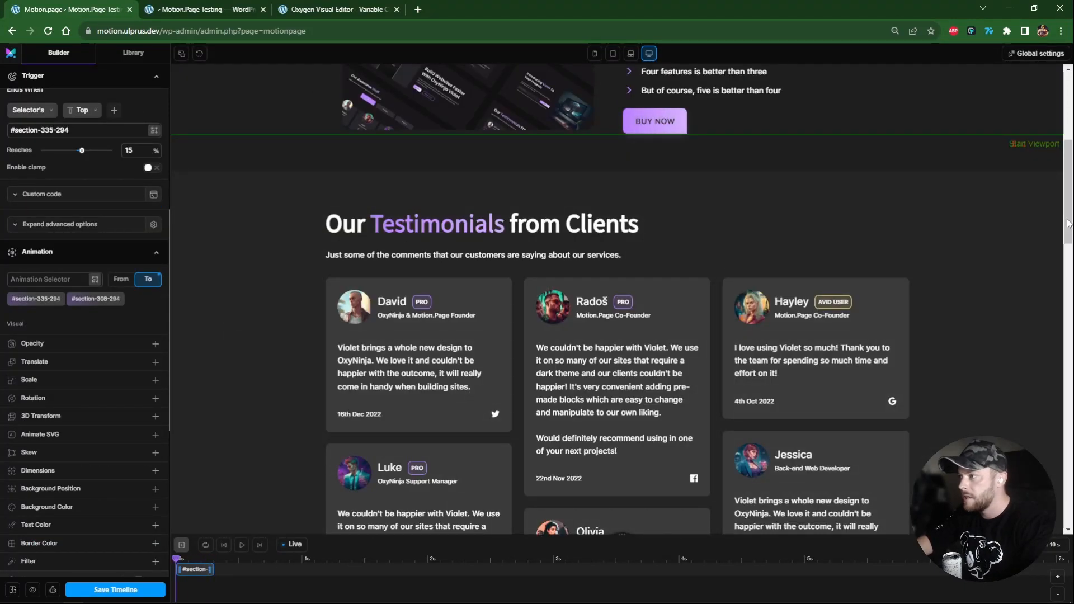
drag(1068, 224, 1072, 233)
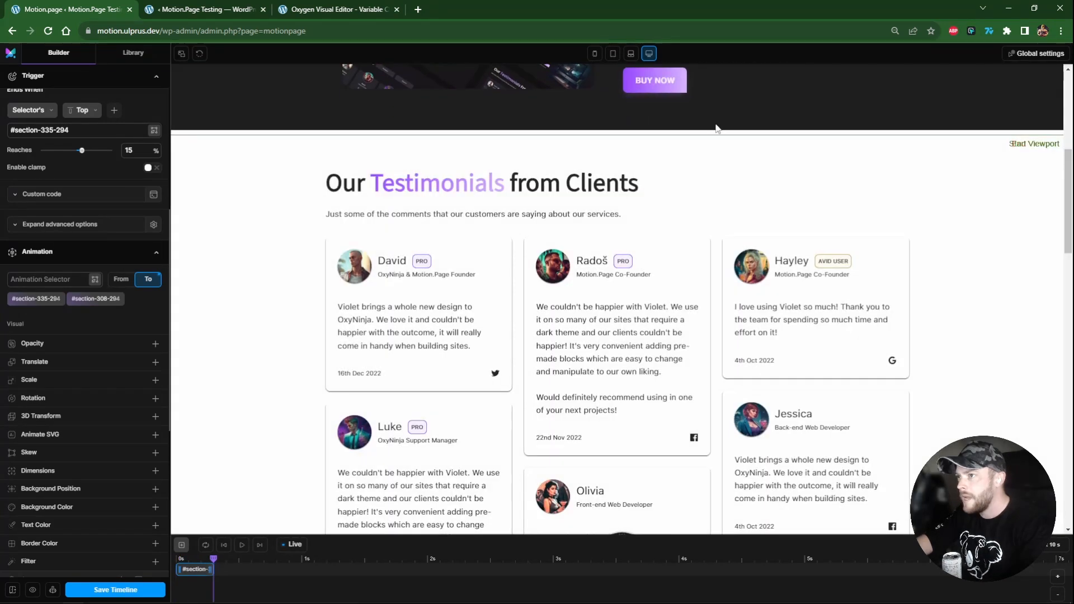
Step: Switch to the Oxygen editor and check which selectors are applied to the Content 20 section
click(207, 9)
click(336, 9)
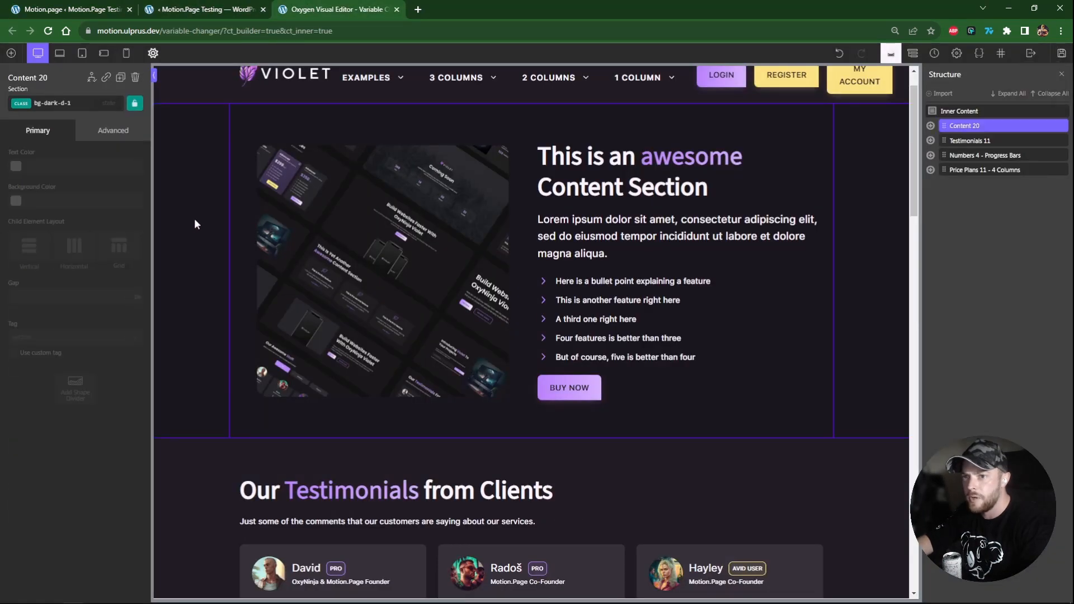
click(52, 104)
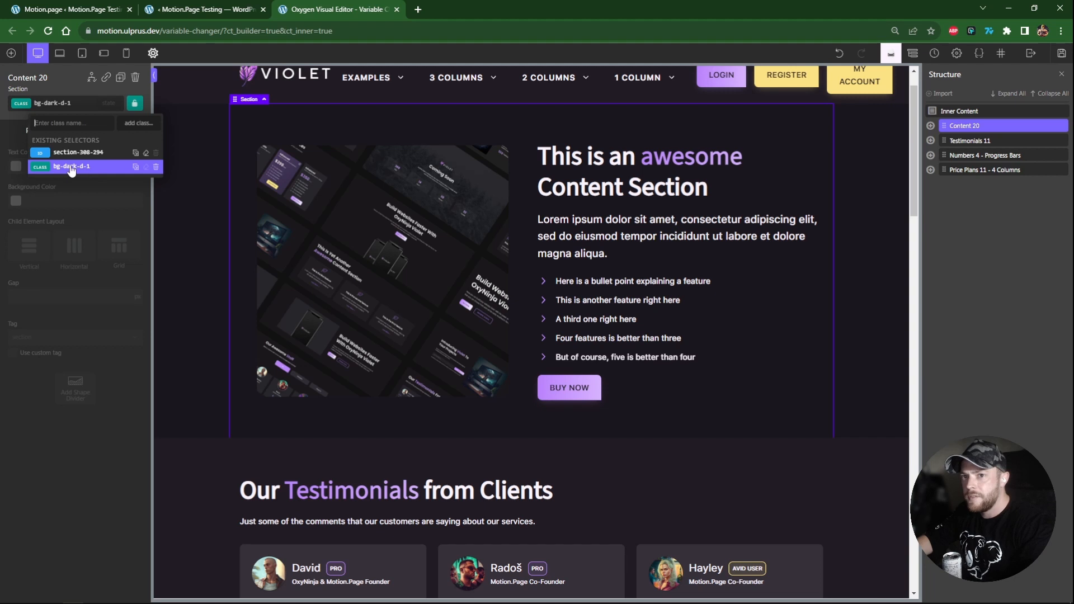
Step: Add a custom property named --dark-d-1 with the first light-mode --dark shade copied from CoreFramework, rgb(198, 198, 198)
click(173, 12)
click(248, 351)
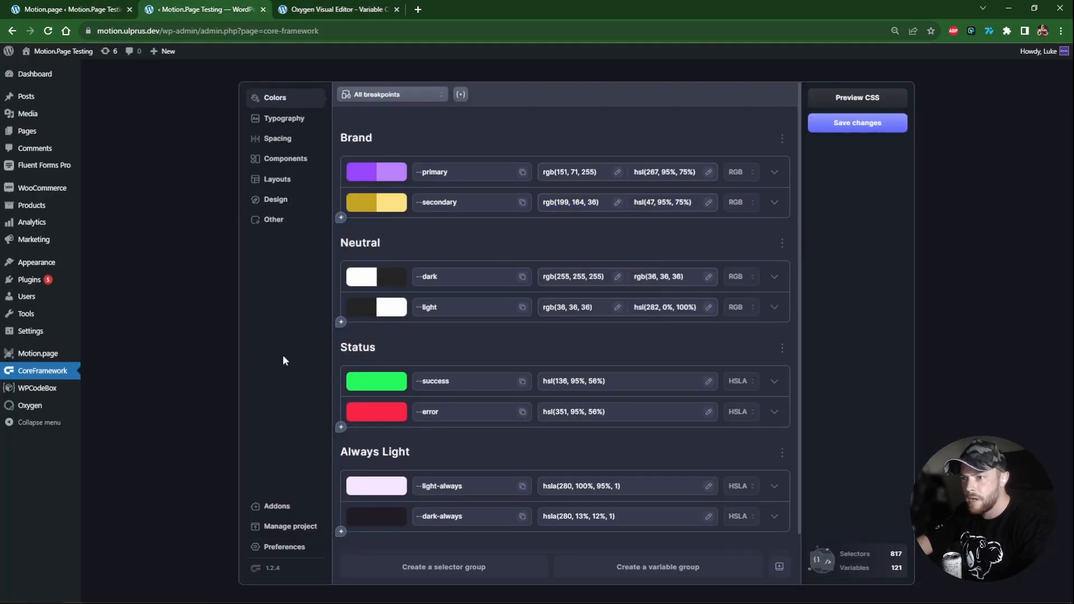
click(775, 277)
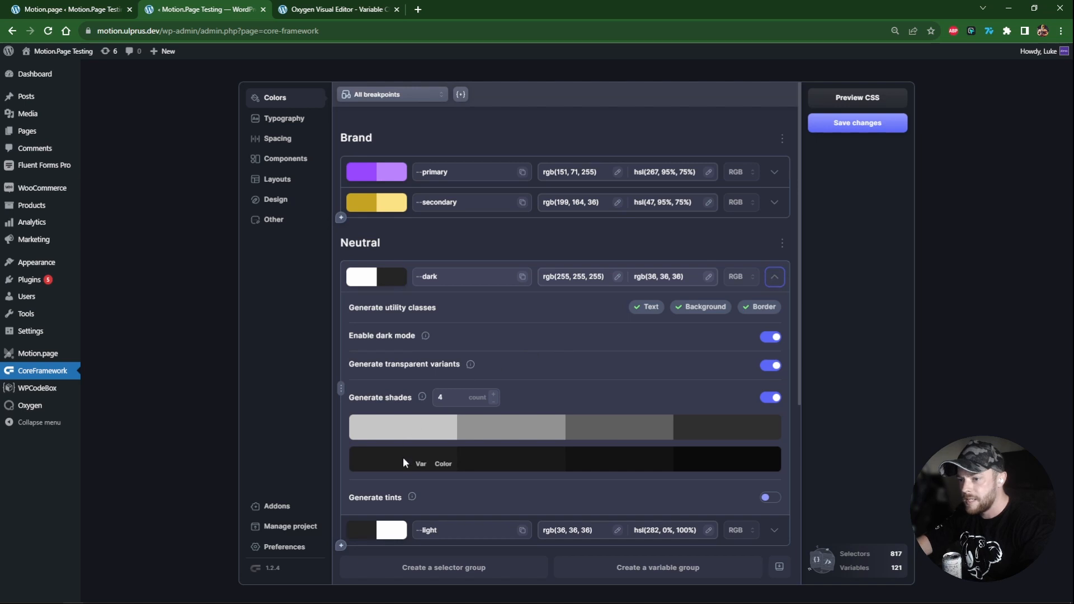
mouse_move(421, 469)
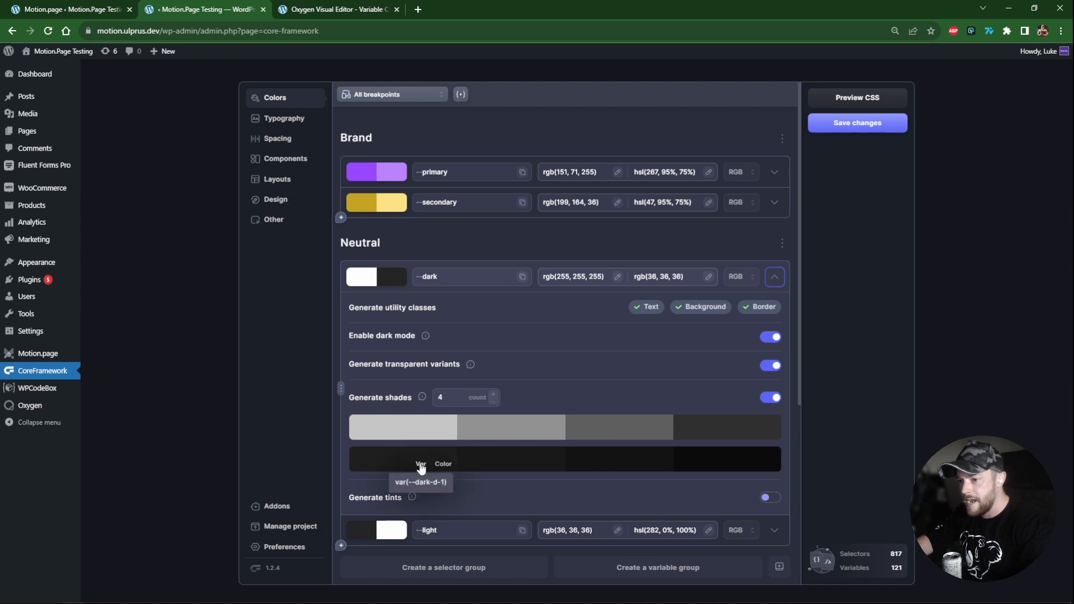
mouse_move(420, 436)
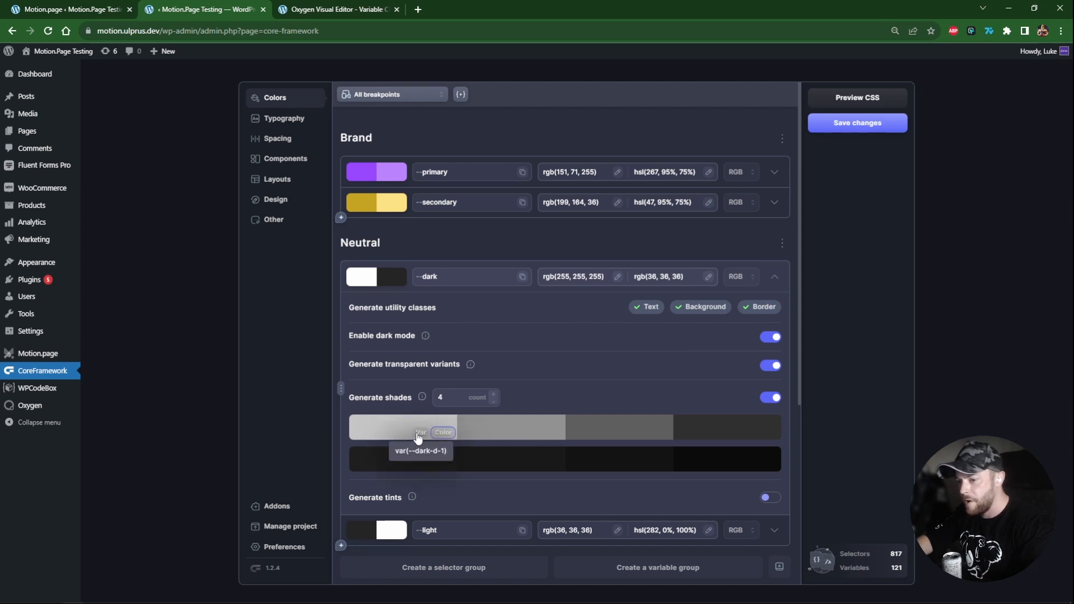
click(70, 9)
scroll(143, 318, down, 6)
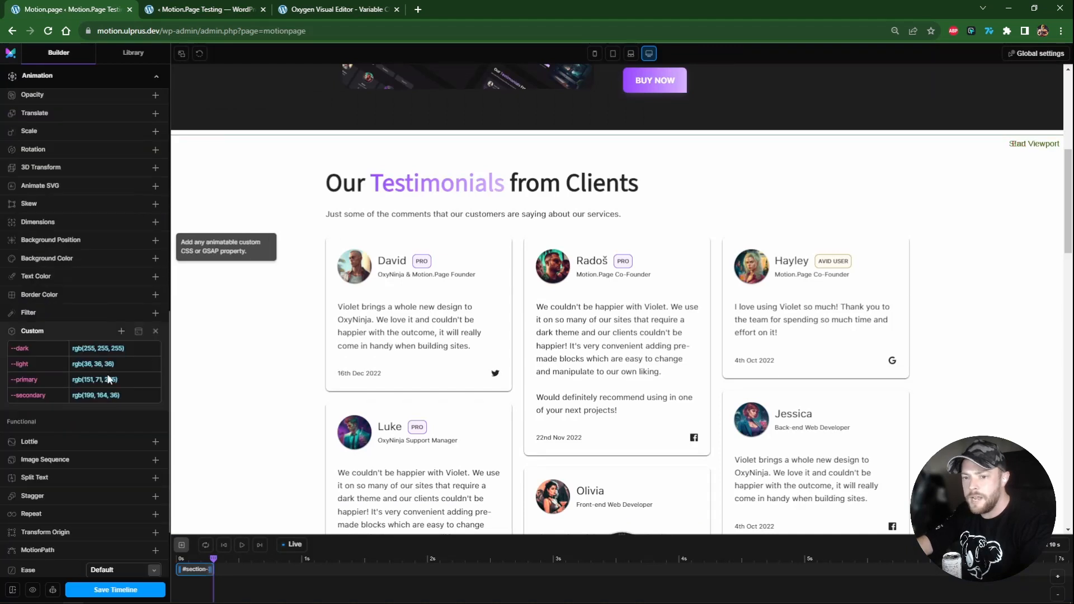
click(122, 244)
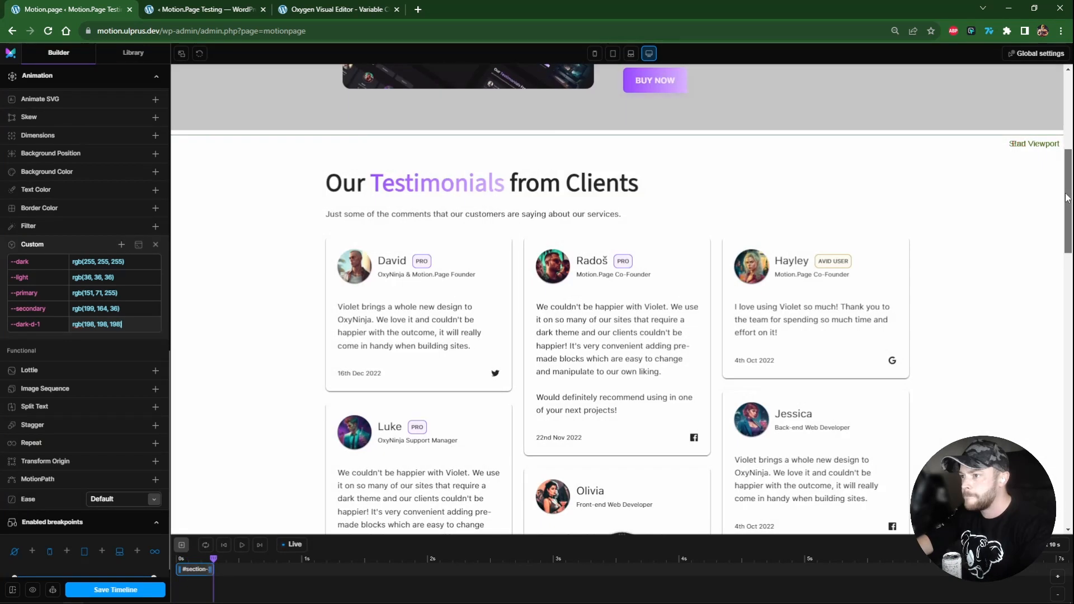
Step: Add the numbers section with the progress bars, #section-435-294, as a third animation target
drag(1068, 197, 1070, 346)
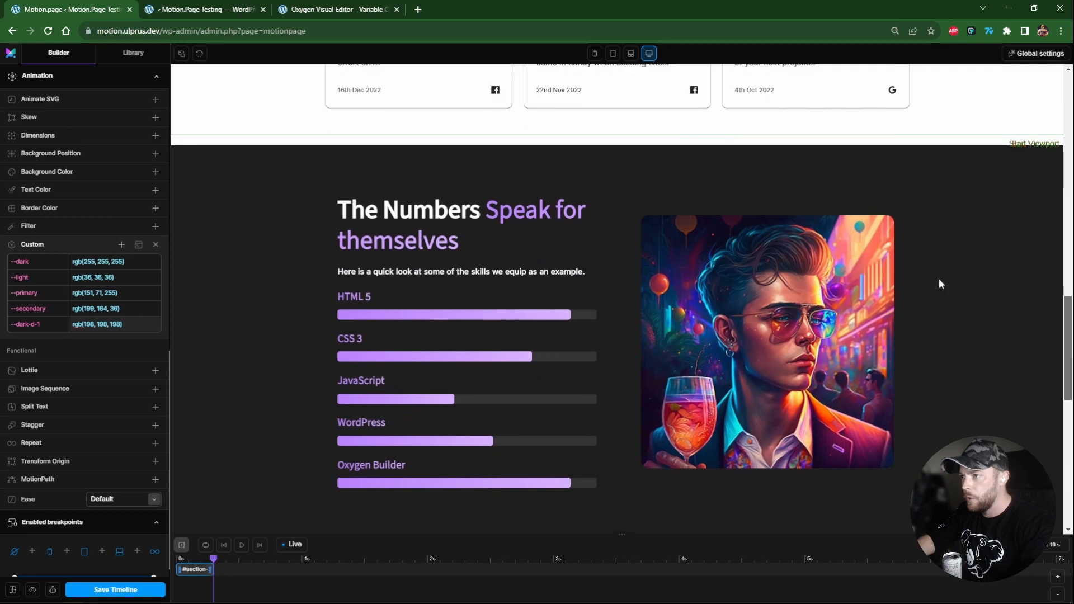
scroll(108, 247, up, 5)
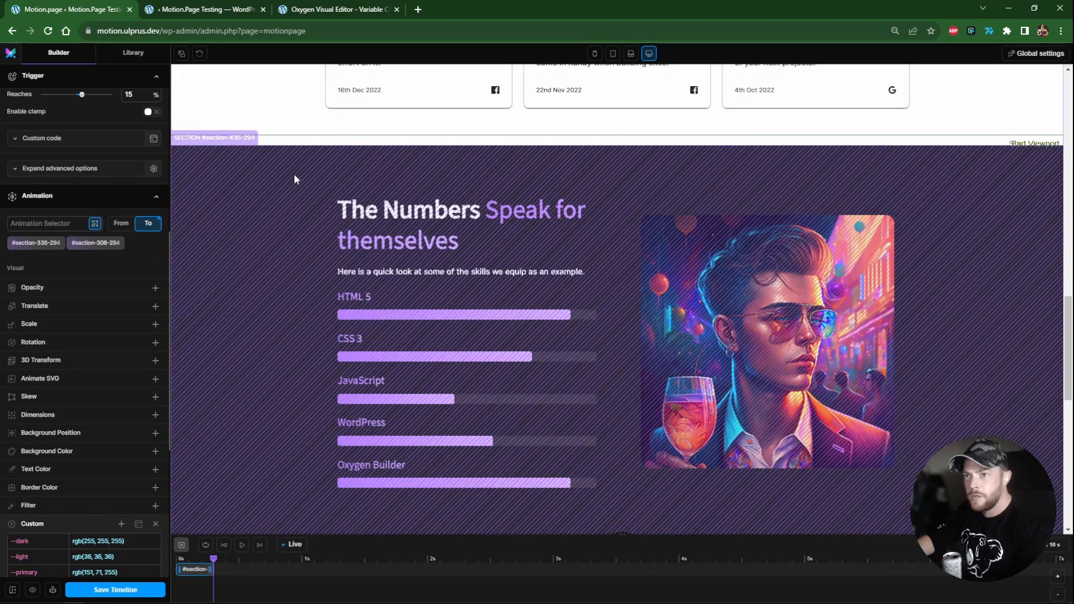
click(293, 174)
click(324, 237)
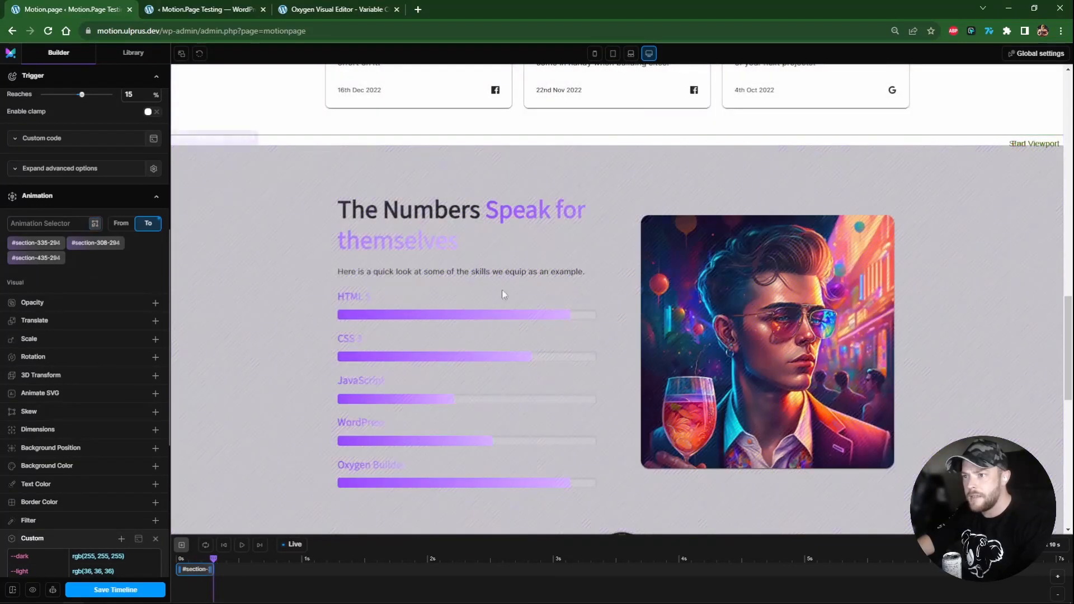
Step: Preview the color change from the numbers section back up to the testimonials, and save the timeline
drag(1069, 353, 1069, 327)
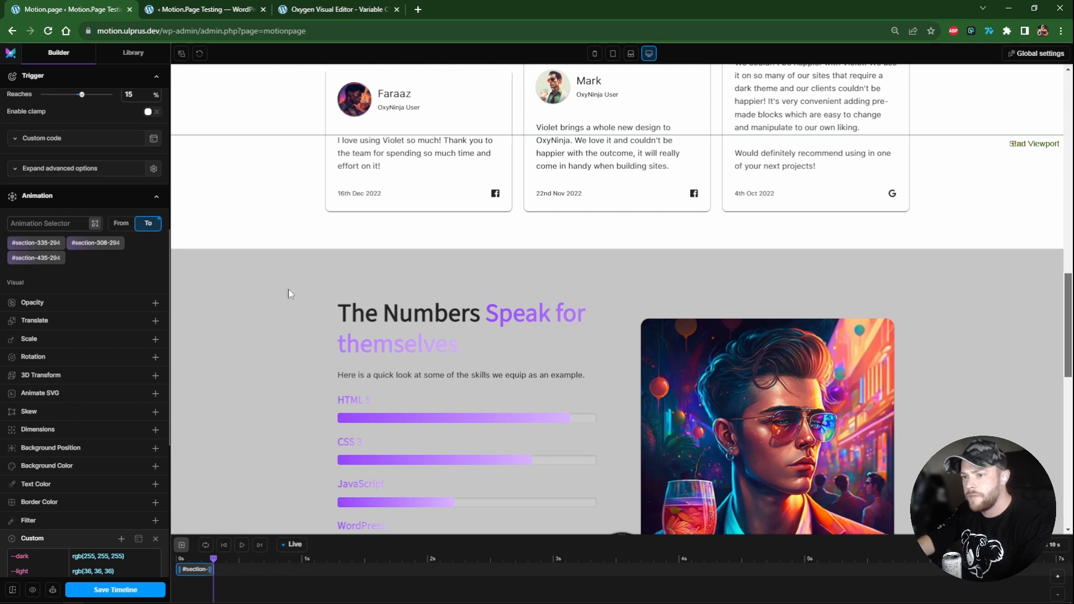
drag(1067, 329, 1068, 210)
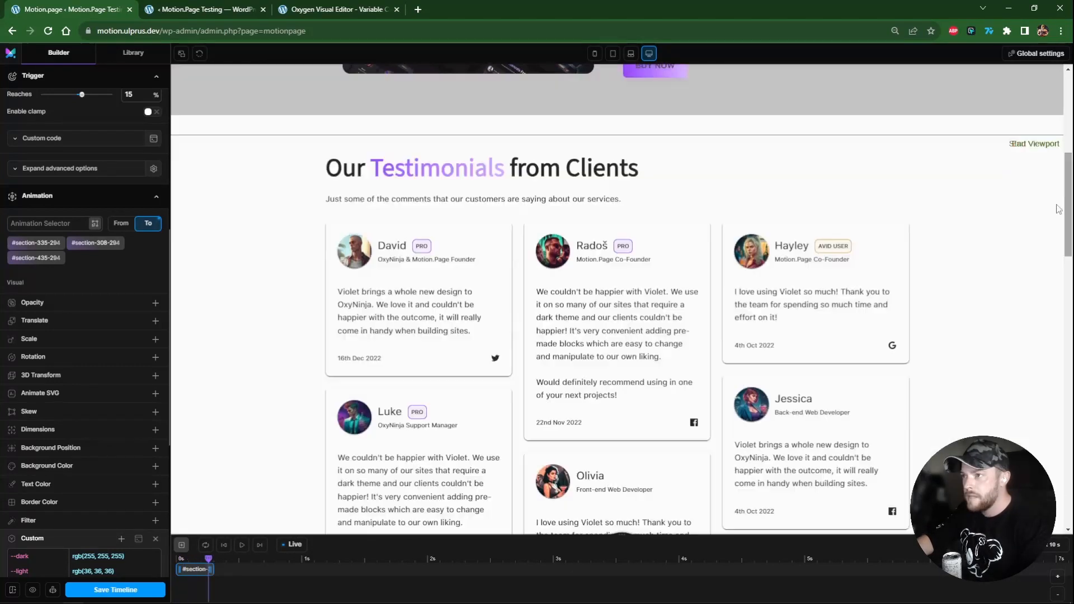
click(114, 590)
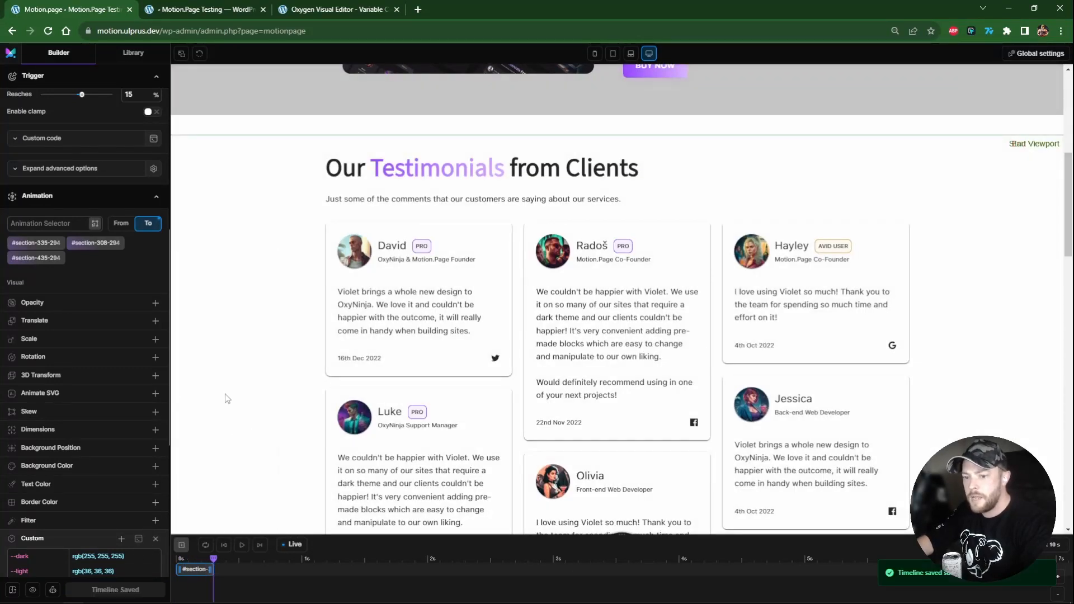
Step: Duplicate the Theme Change - 1 timeline in the Variable Changer group of the timeline library
click(127, 53)
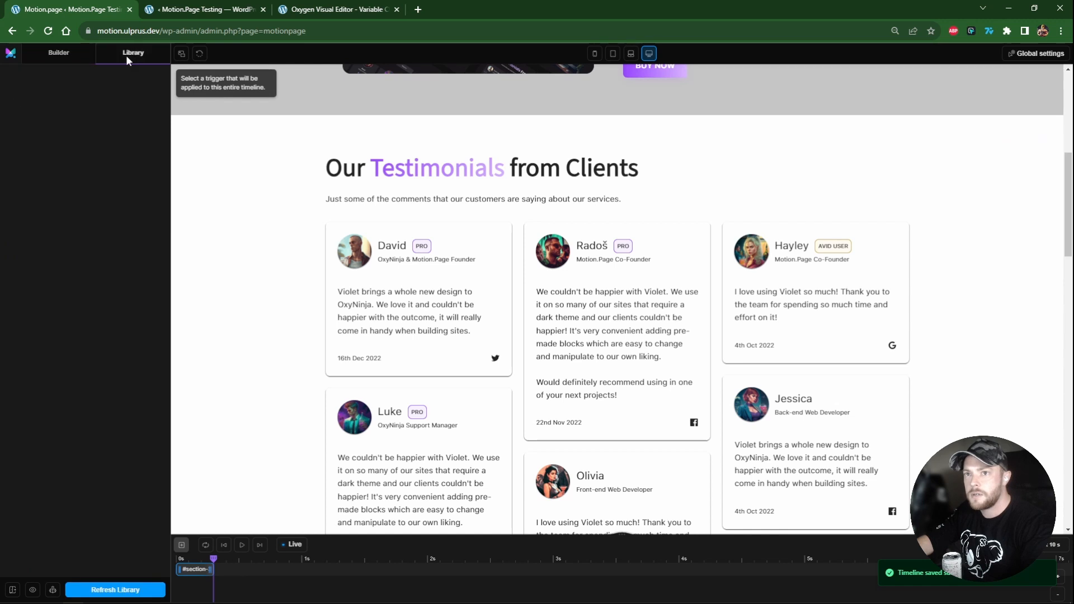
right_click(102, 131)
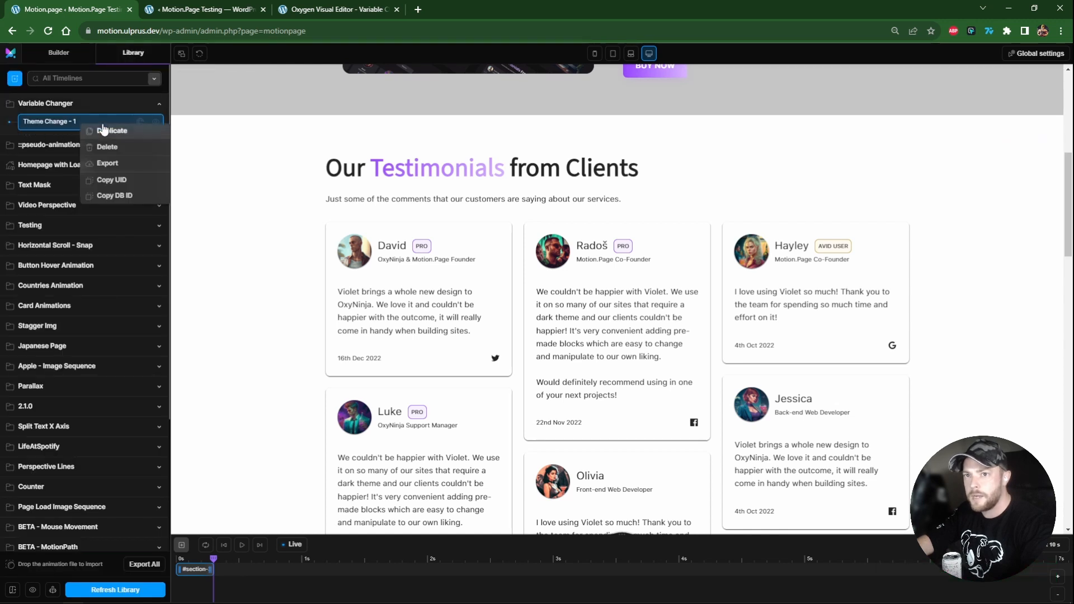
click(111, 132)
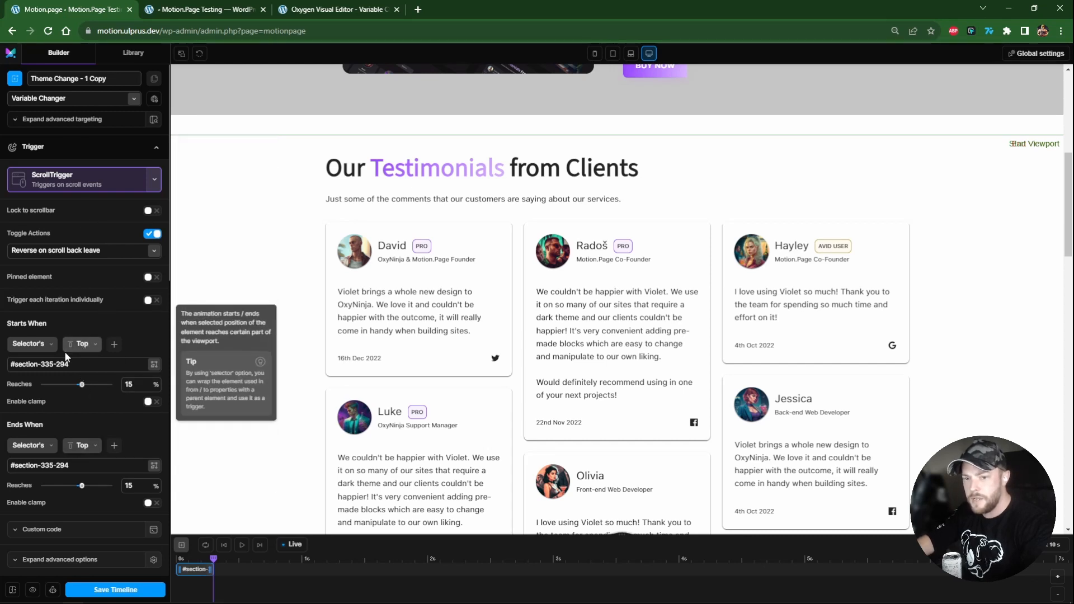
Step: Set both the start and end trigger positions of the duplicated timeline to the Bottom of #section-335-294
click(83, 344)
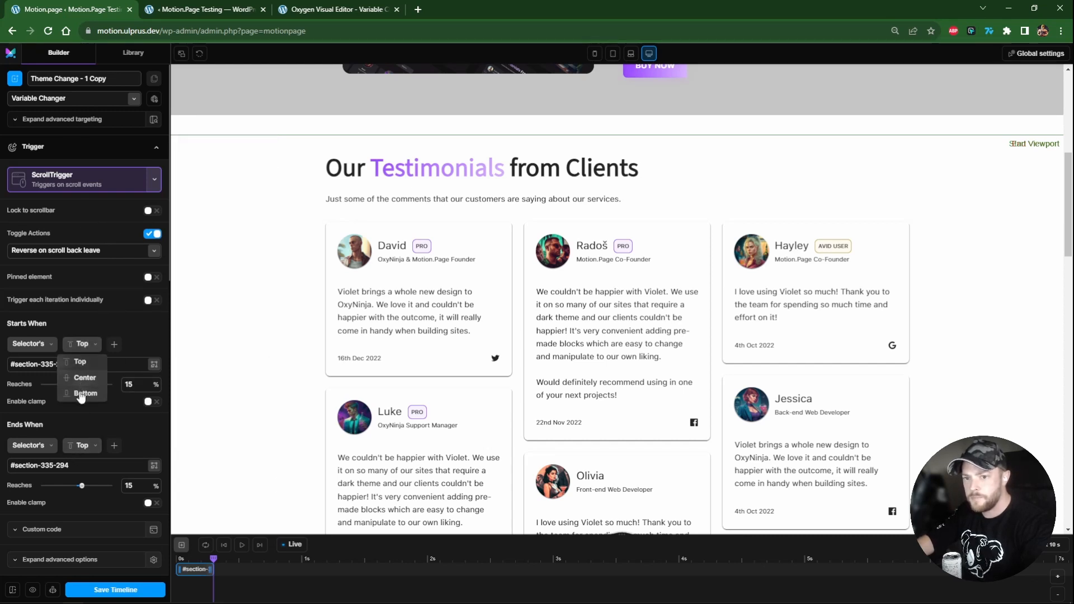
click(79, 394)
click(82, 445)
click(83, 495)
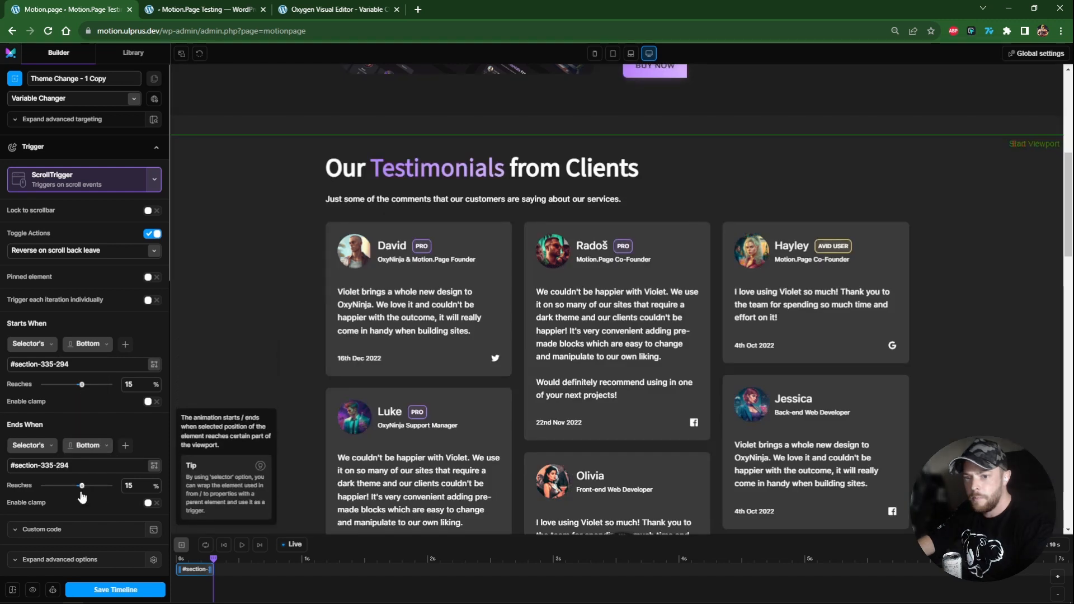
Step: Set --dark to its CoreFramework dark-mode color, rgb(36, 36, 36), and --light to rgb(255, 255, 255) in the duplicated timeline
scroll(99, 428, down, 1)
scroll(96, 422, down, 10)
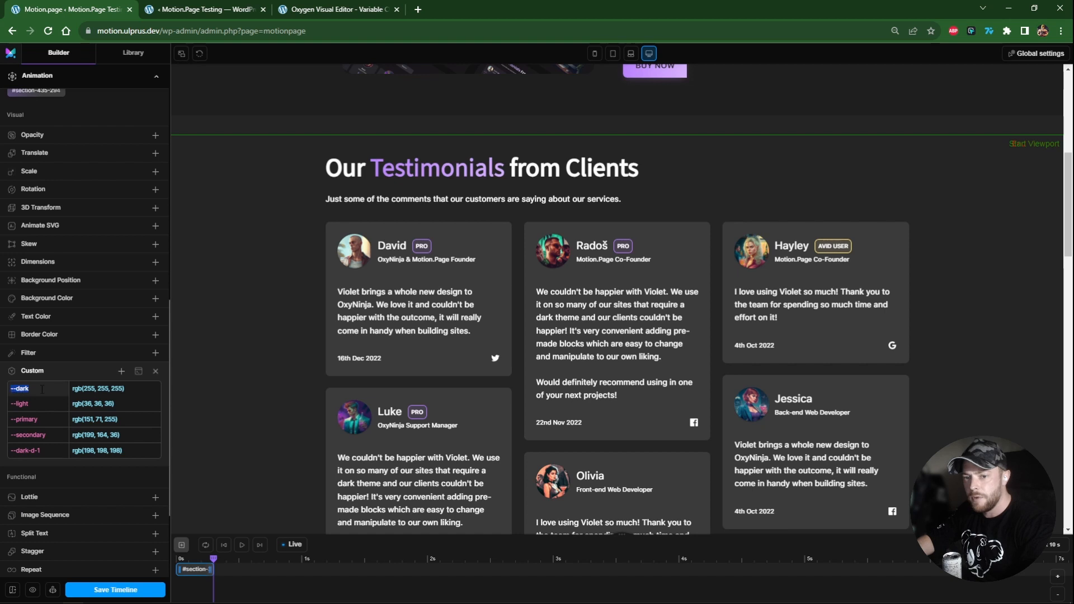
drag(130, 391, 75, 391)
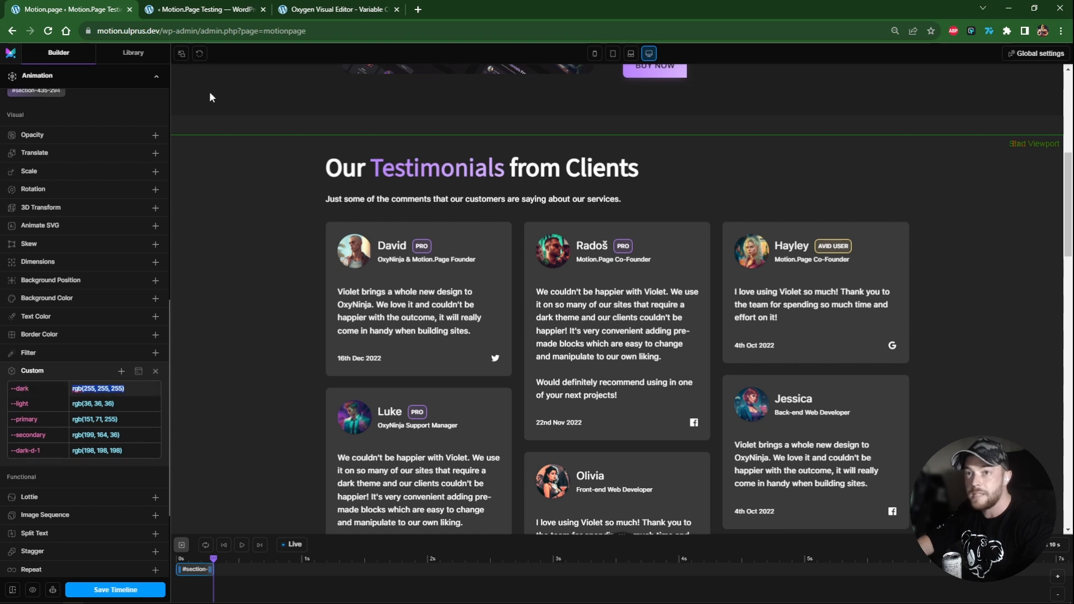
click(188, 8)
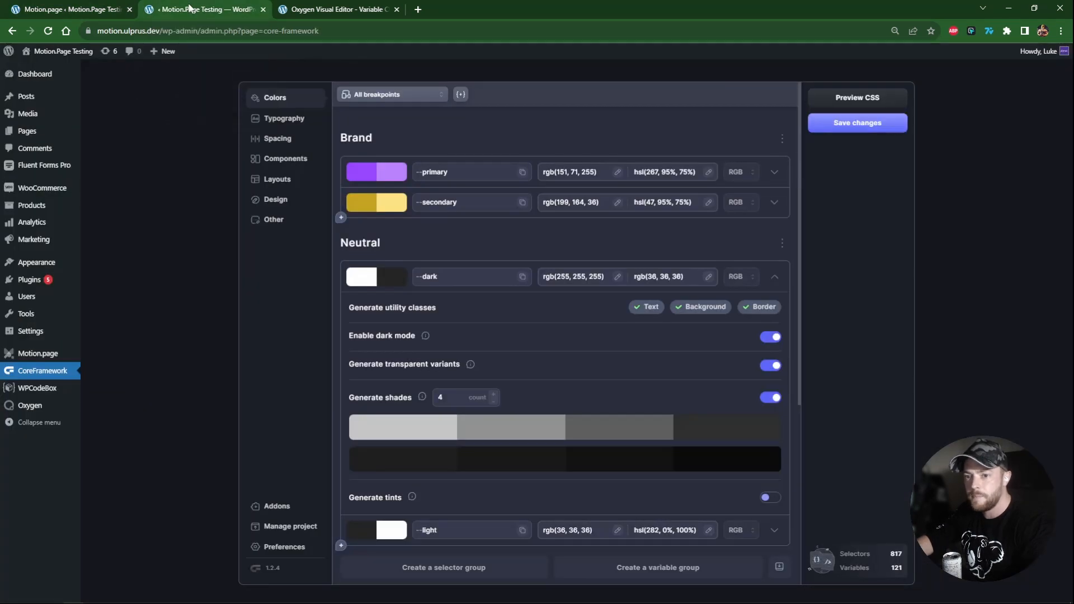
click(647, 276)
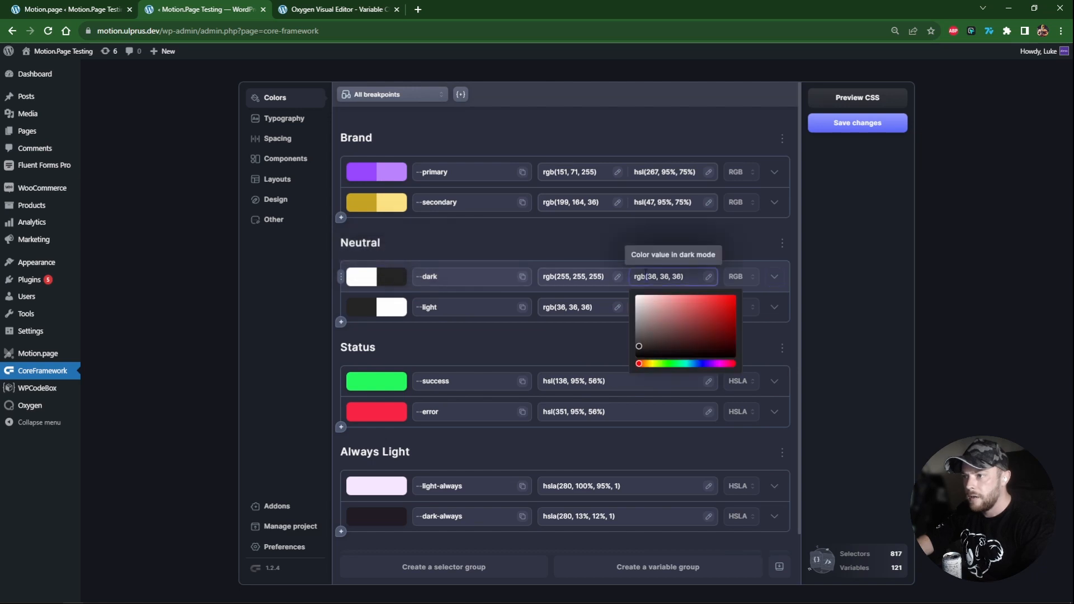
click(67, 9)
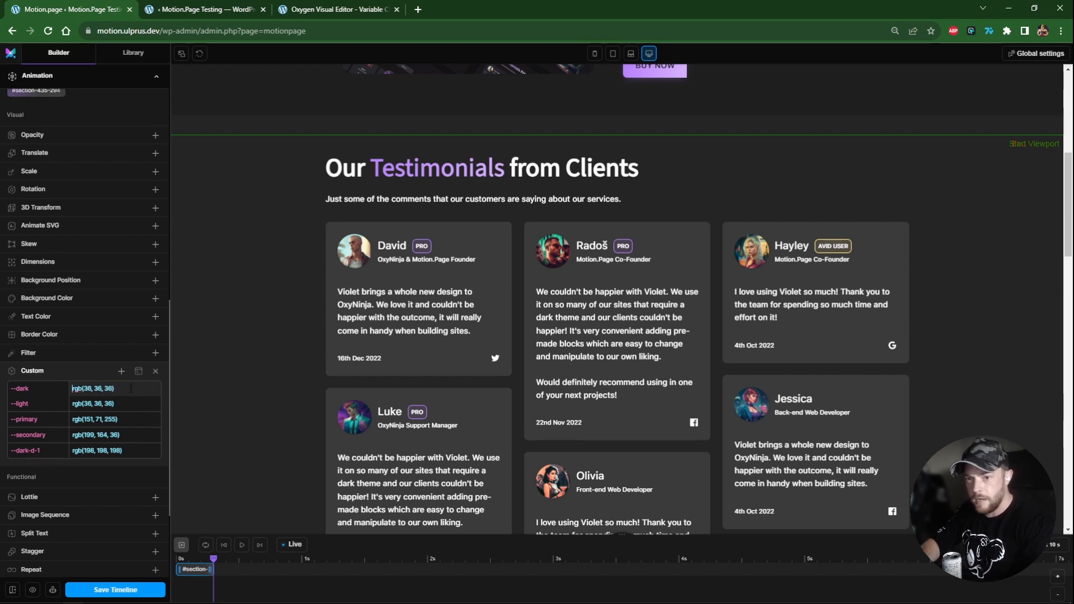
key(Tab)
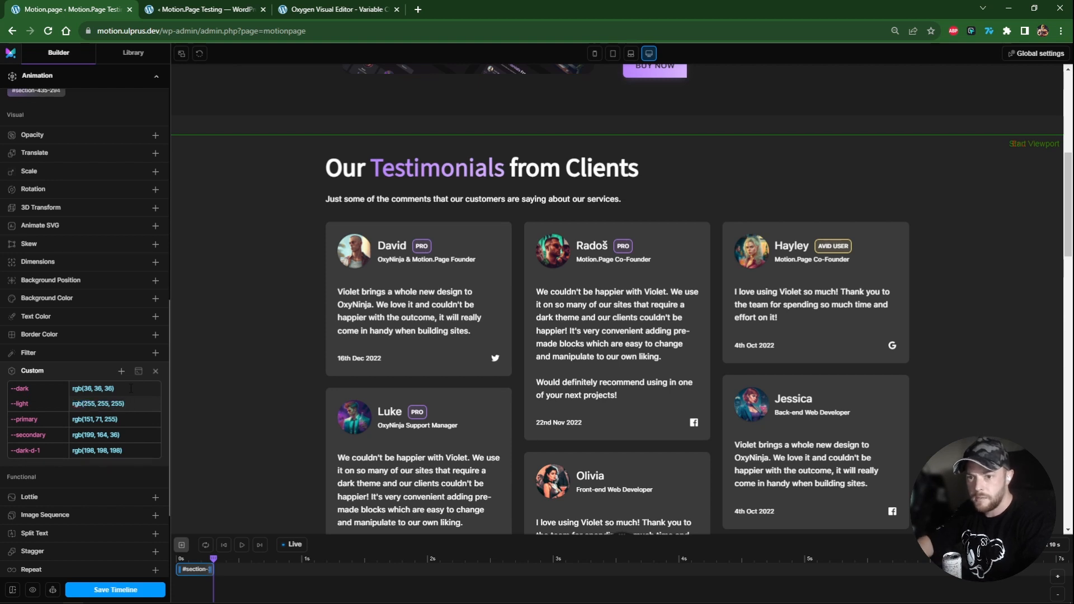
Step: Replace the --primary value with its dark-mode color copied from CoreFramework, hsl(267, 95%, 75%)
key(ctrl+Tab)
click(656, 172)
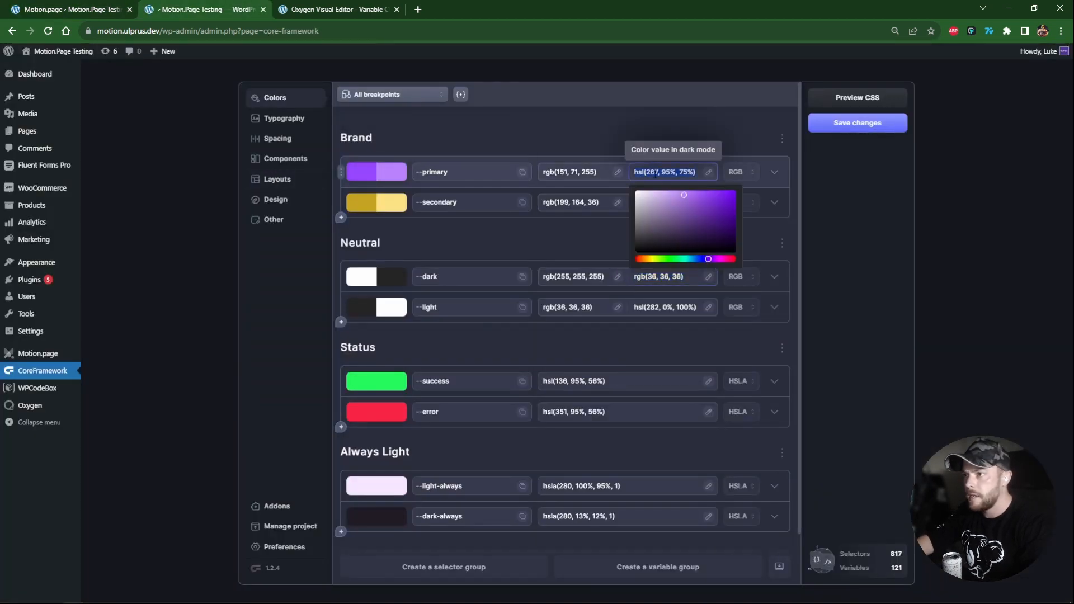
key(ctrl+shift+Tab)
Step: Replace the --secondary value with its dark-mode color copied from CoreFramework, hsl(47, 95%, 75%)
key(ctrl+Tab)
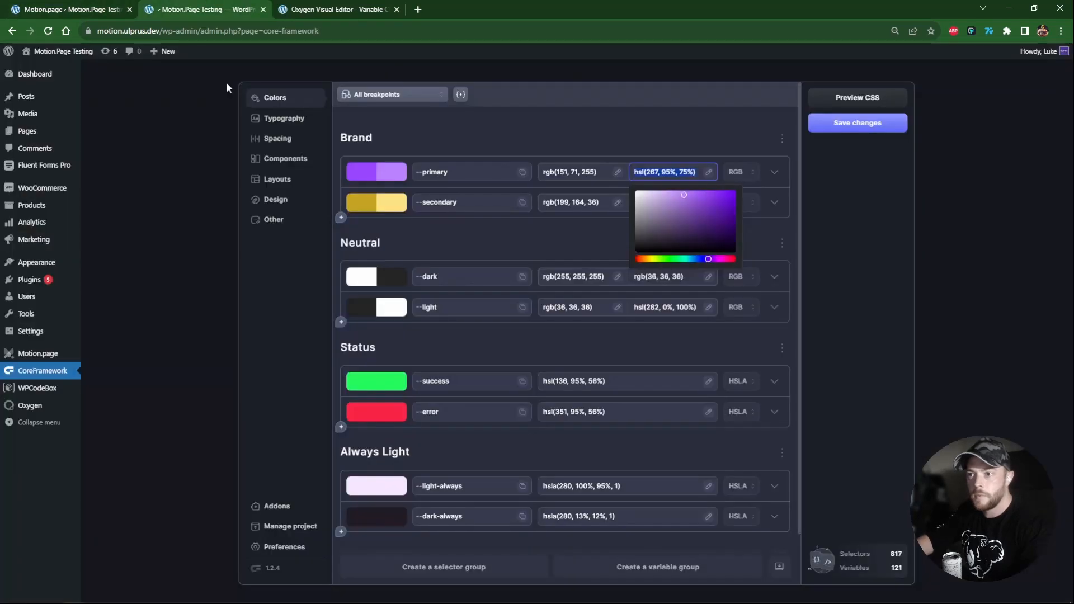
click(595, 238)
click(664, 202)
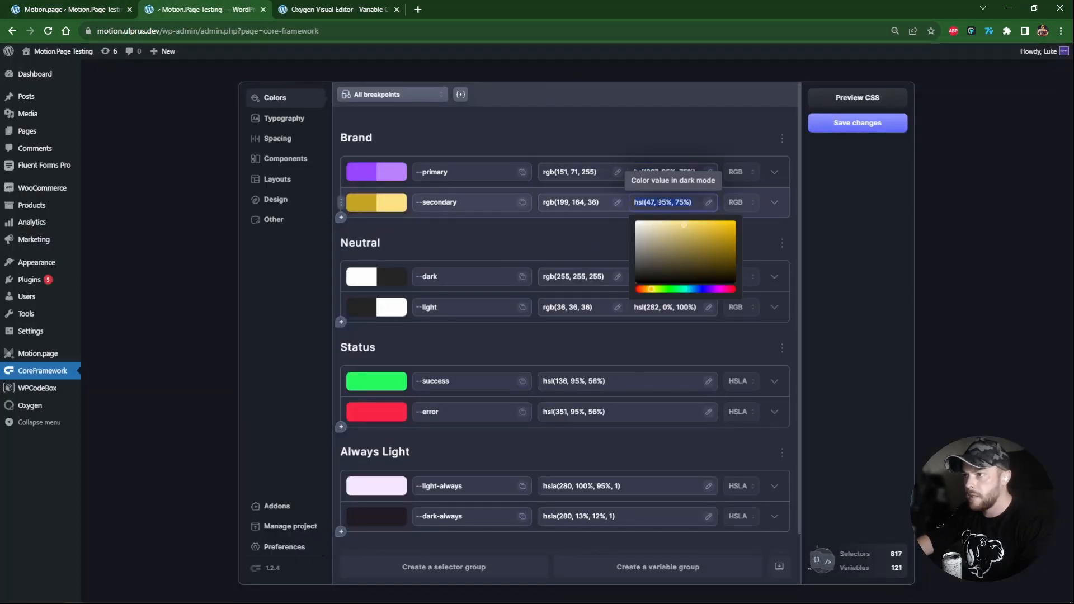
key(ctrl+shift+Tab)
Step: Set --dark-d-1 to the first dark-mode shade of --dark copied from CoreFramework, rgb(30, 30, 30), and save the timeline
key(ctrl+Tab)
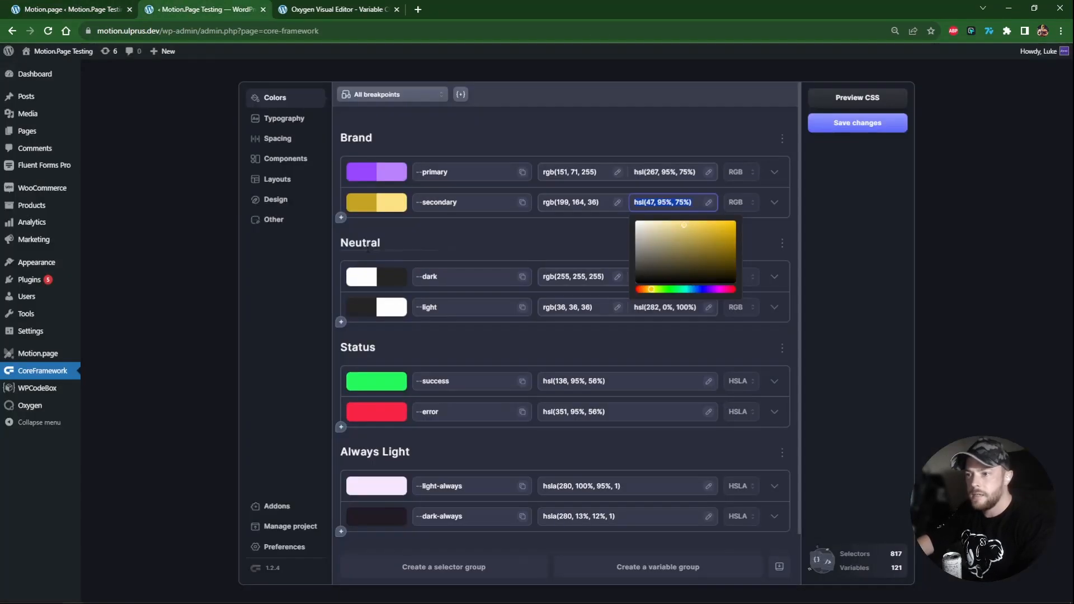
click(775, 280)
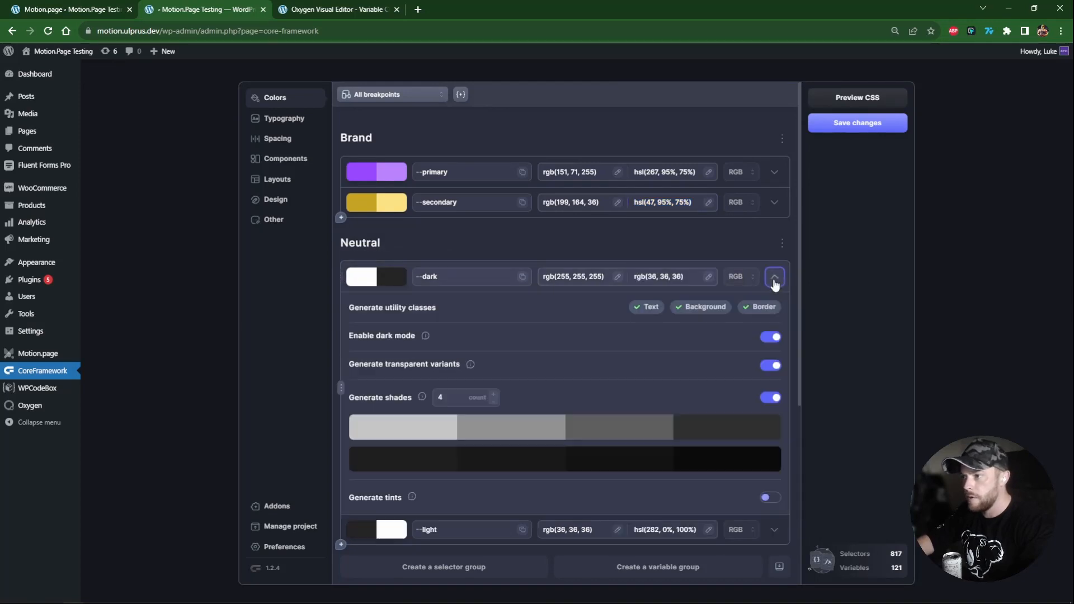
click(775, 280)
click(775, 280)
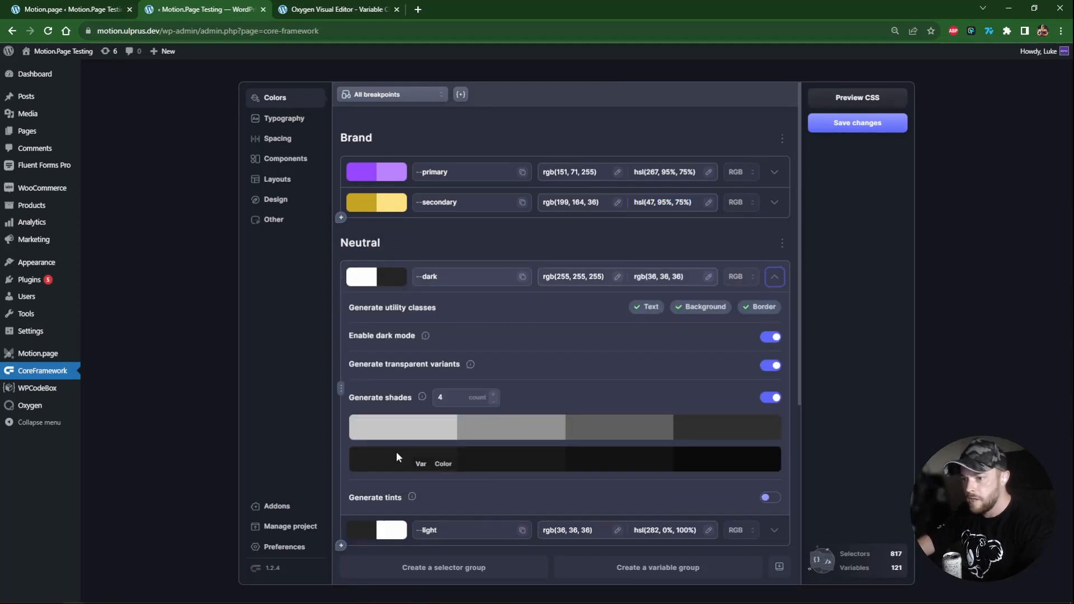
click(442, 464)
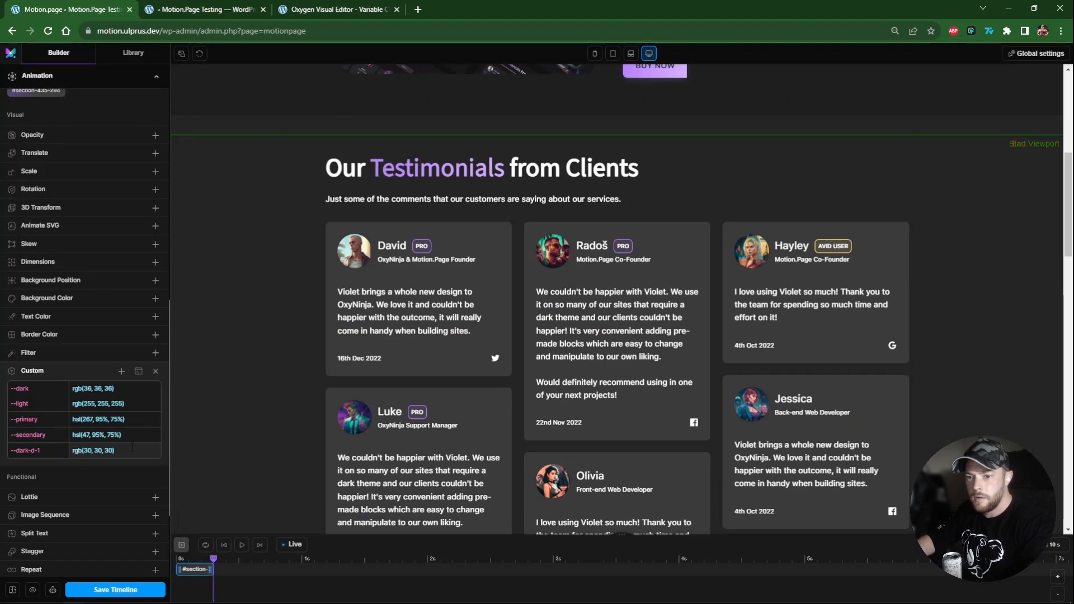
scroll(274, 401, up, 7)
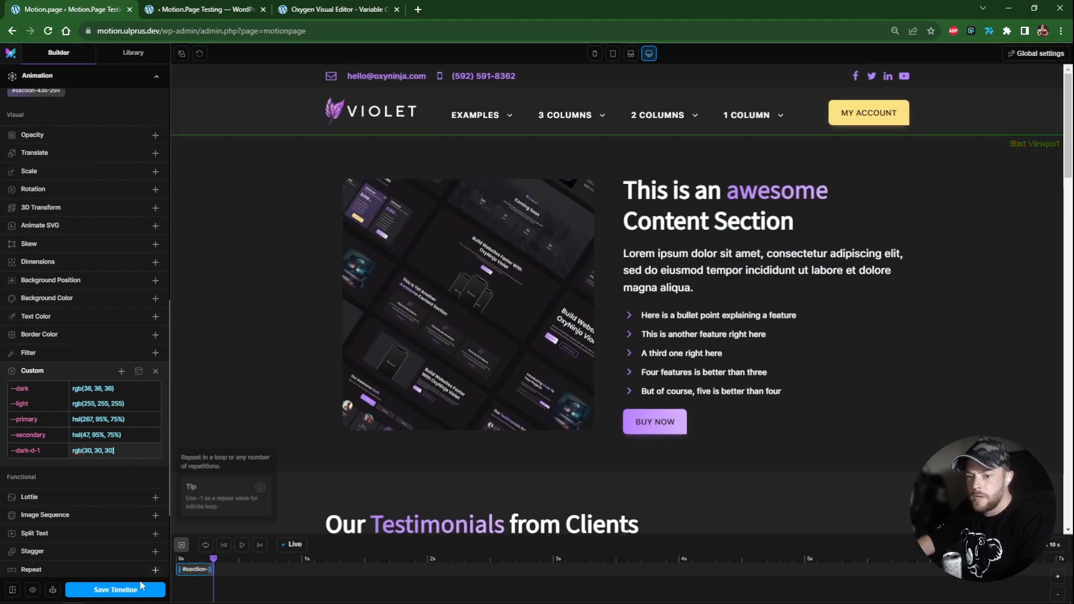
click(142, 587)
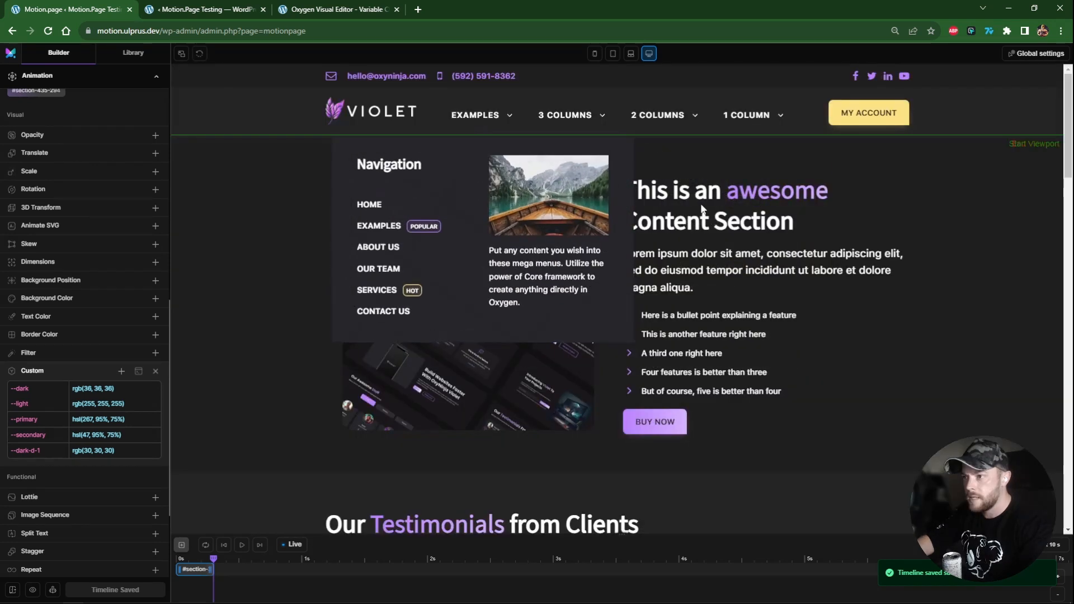
Step: Rename the duplicated timeline Theme Change - 2
drag(1068, 118, 1069, 250)
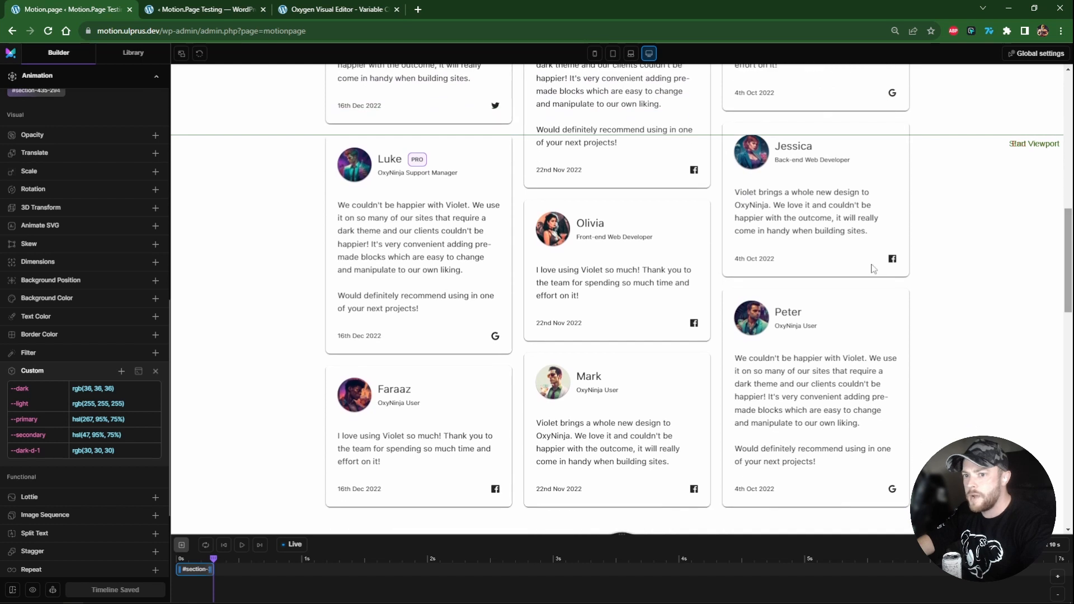
scroll(91, 329, up, 2)
scroll(90, 329, up, 10)
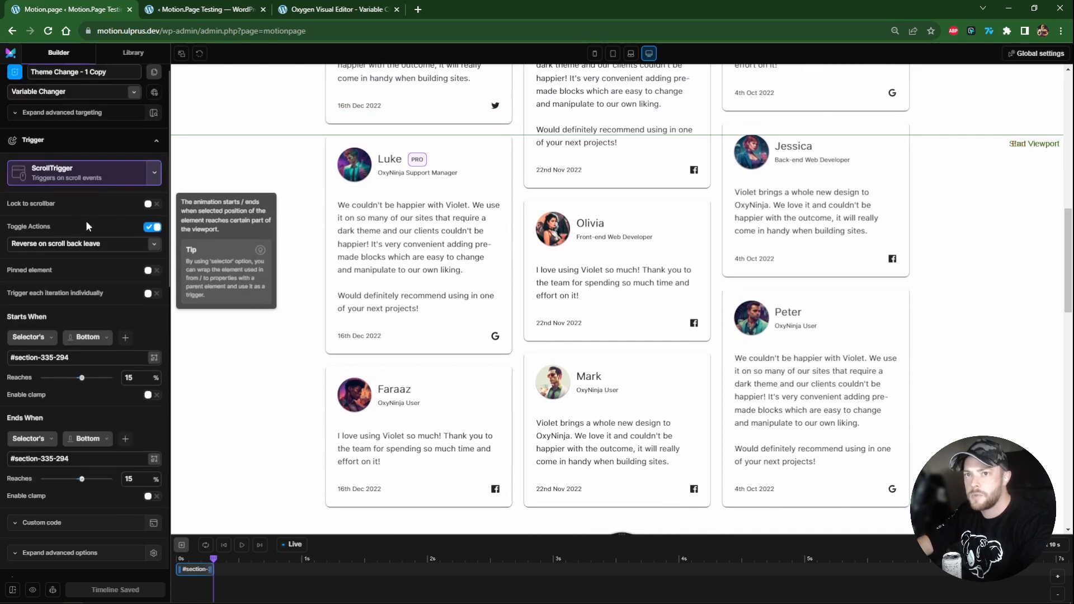
drag(110, 81, 84, 82)
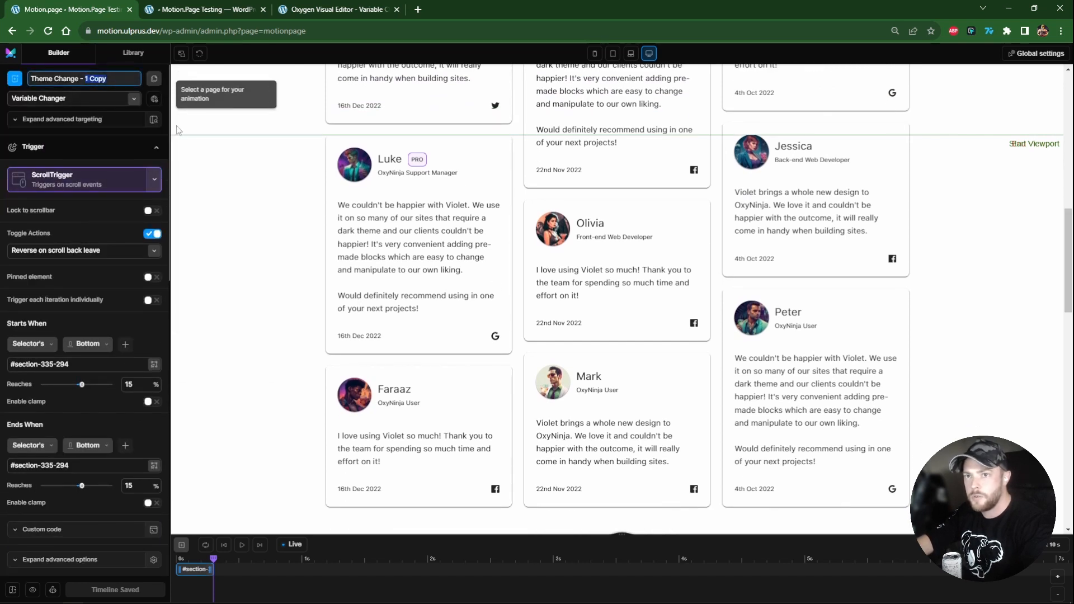
text(2)
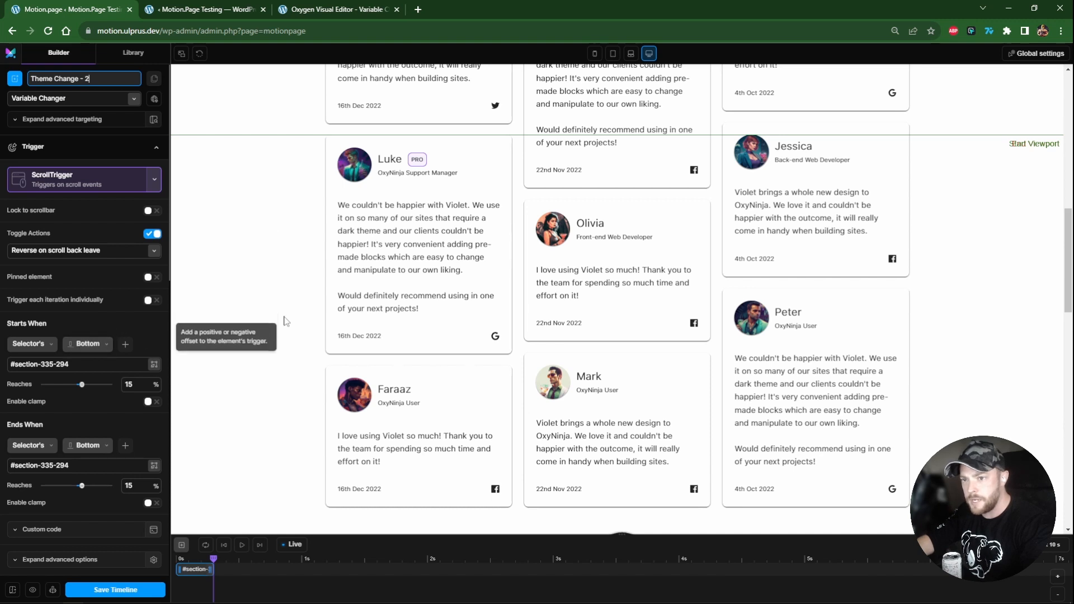
Step: Check the theme switches around the testimonials section in the builder's page preview
drag(1070, 267, 1070, 294)
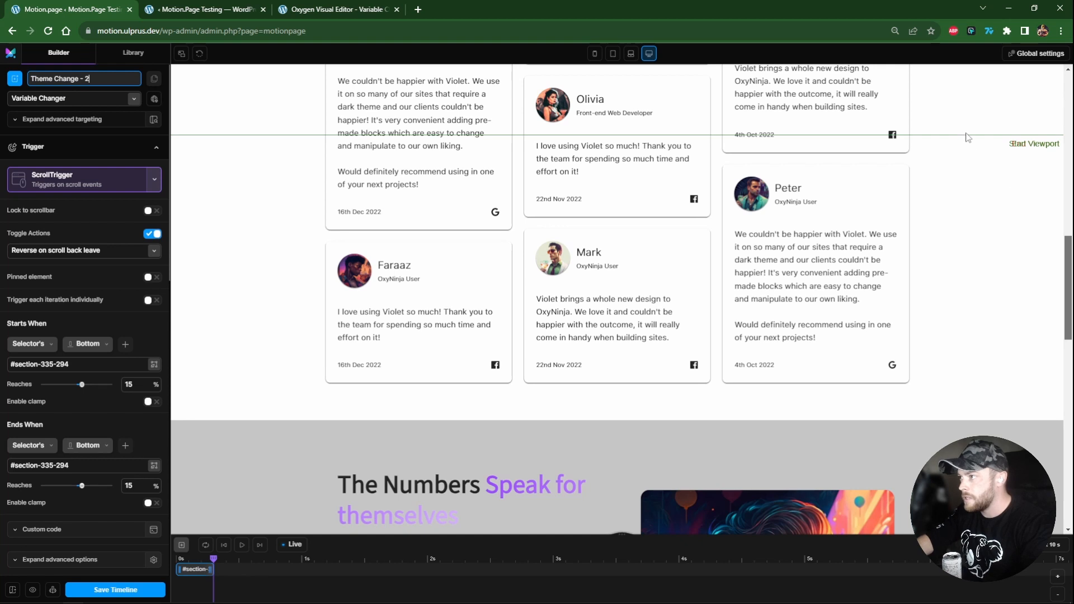
drag(1070, 269, 1071, 441)
drag(1069, 390, 1065, 103)
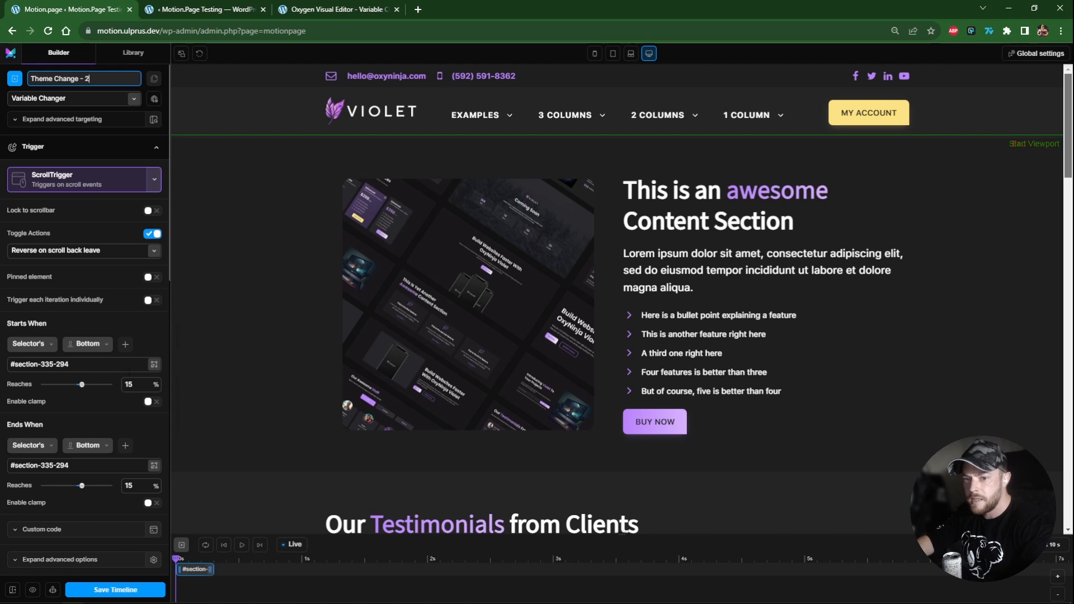
scroll(113, 384, down, 3)
scroll(114, 384, down, 9)
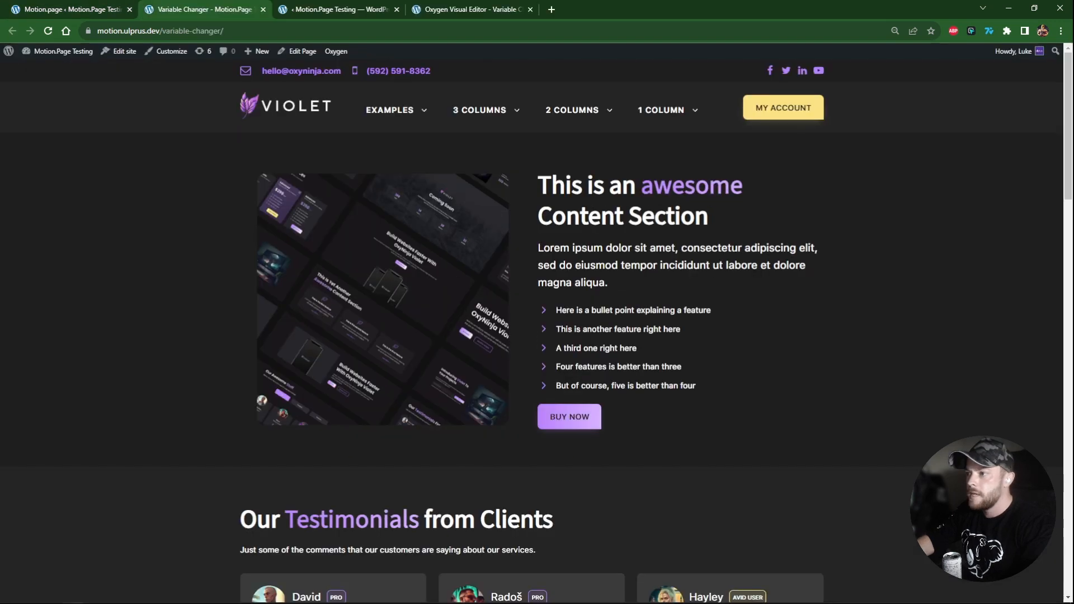
Step: Examine the color changes on the live Variable Changer page from the testimonials through to the pricing section and back
scroll(733, 247, down, 4)
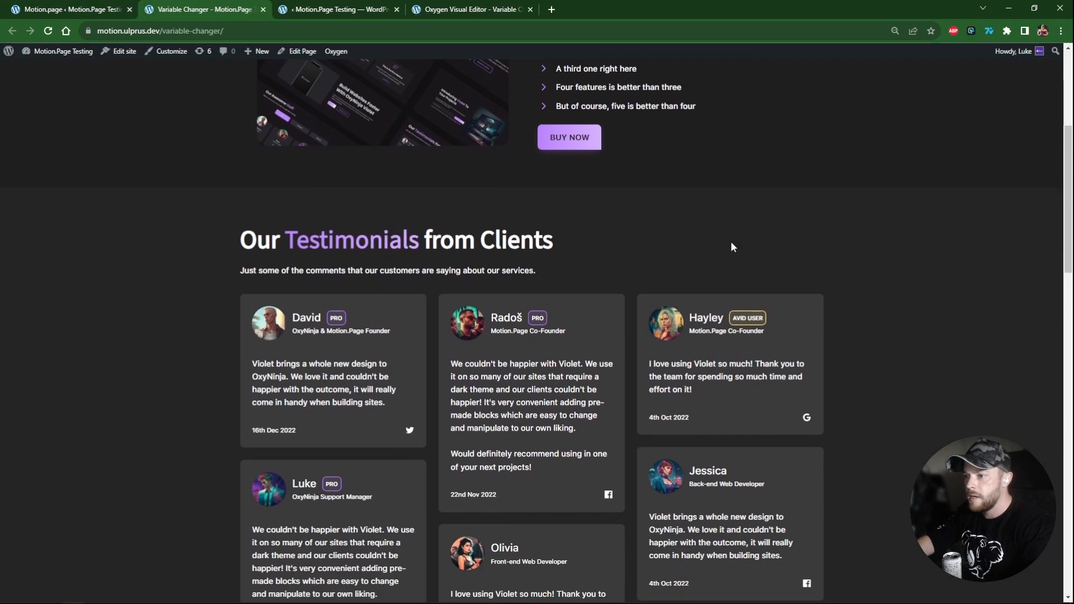
scroll(731, 246, down, 2)
scroll(731, 241, down, 1)
scroll(731, 240, down, 3)
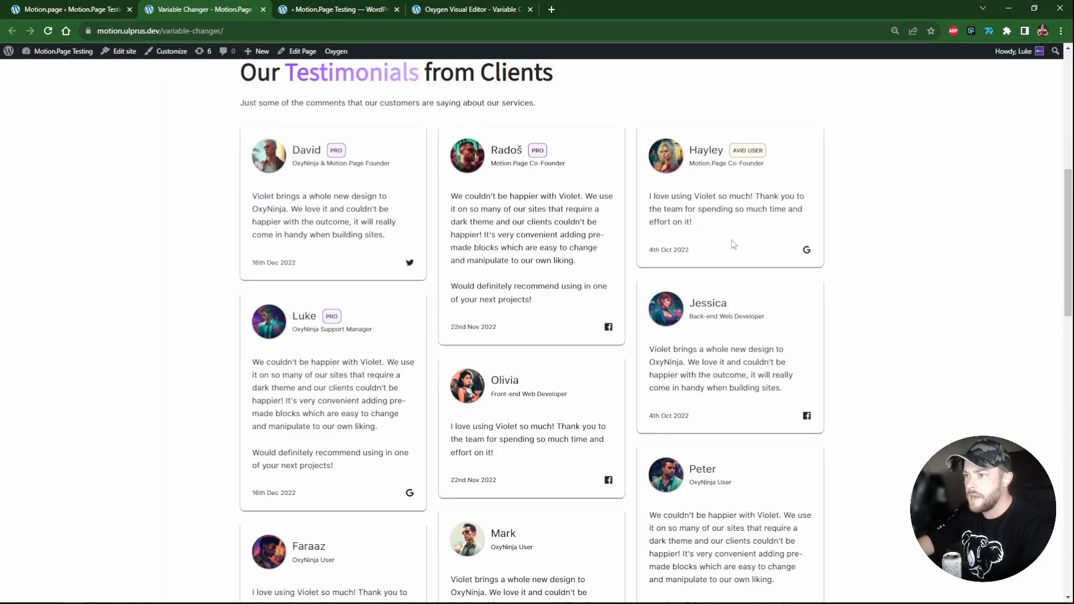
scroll(733, 244, down, 5)
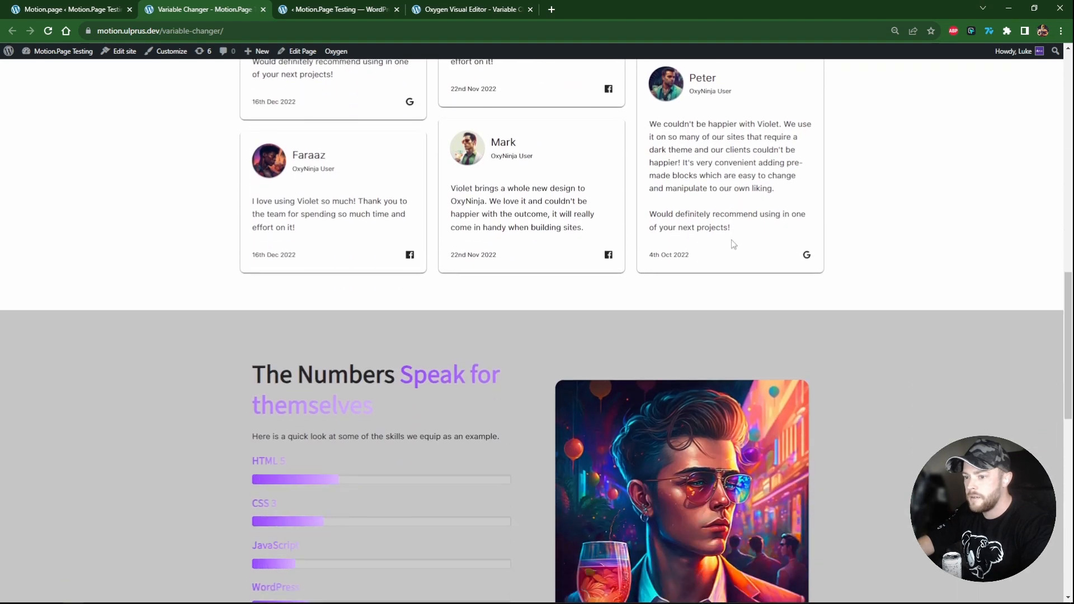
scroll(734, 245, down, 3)
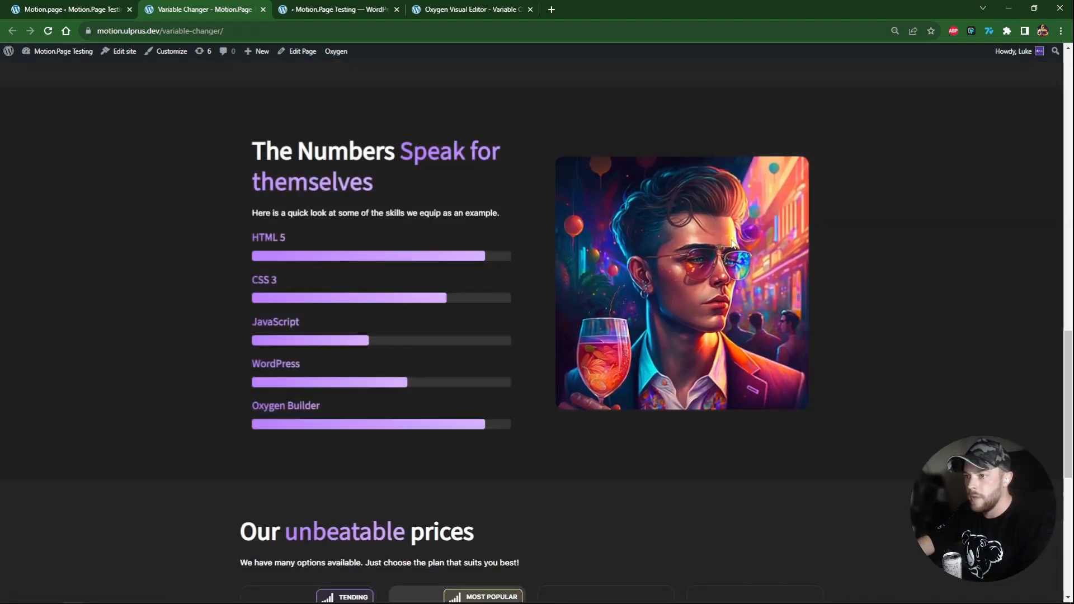
scroll(571, 250, down, 5)
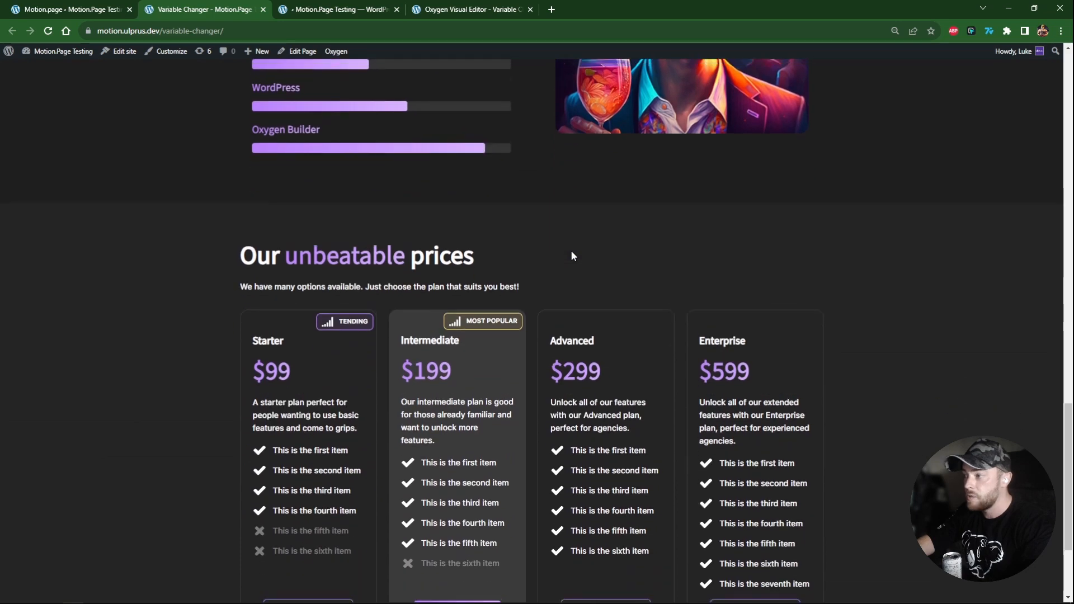
scroll(571, 250, up, 5)
scroll(571, 251, up, 3)
scroll(570, 250, down, 3)
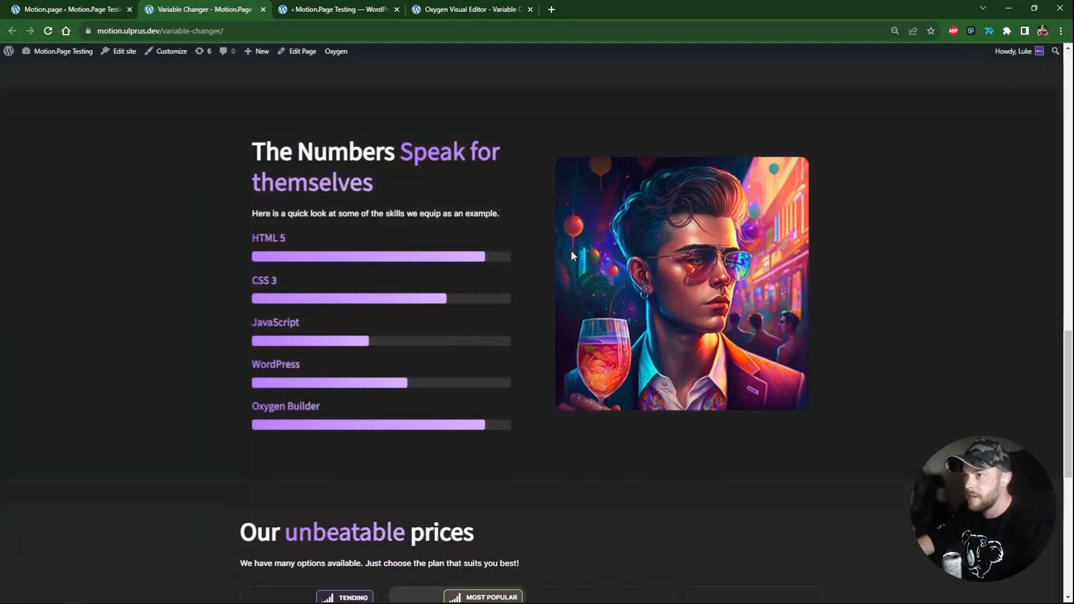
scroll(571, 250, up, 3)
scroll(572, 251, up, 8)
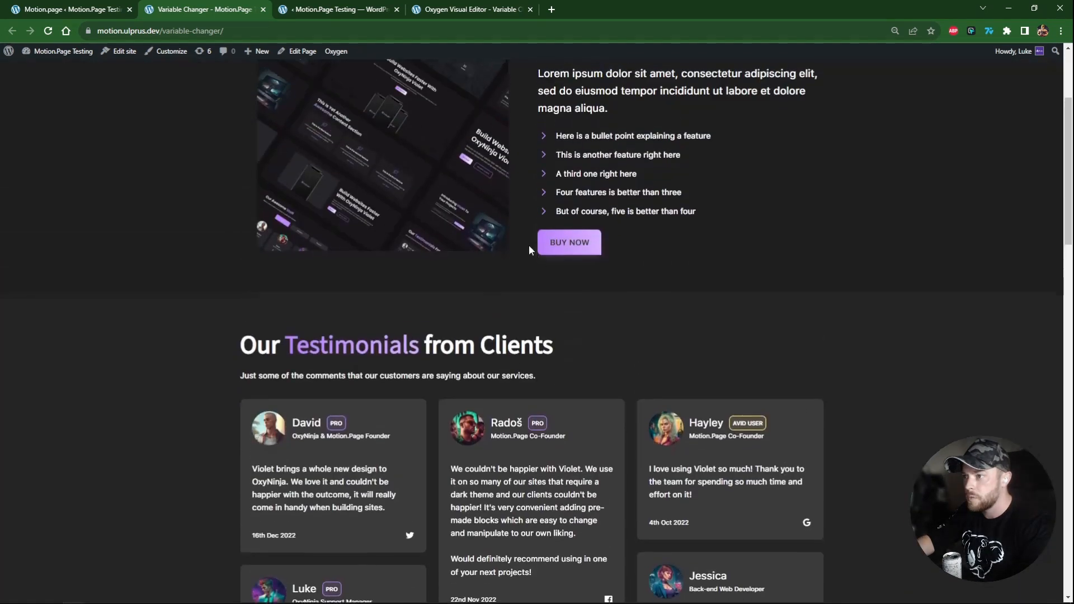
Step: Inspect the gradient text in the Numbers section heading on the live page while the light theme is active
click(109, 9)
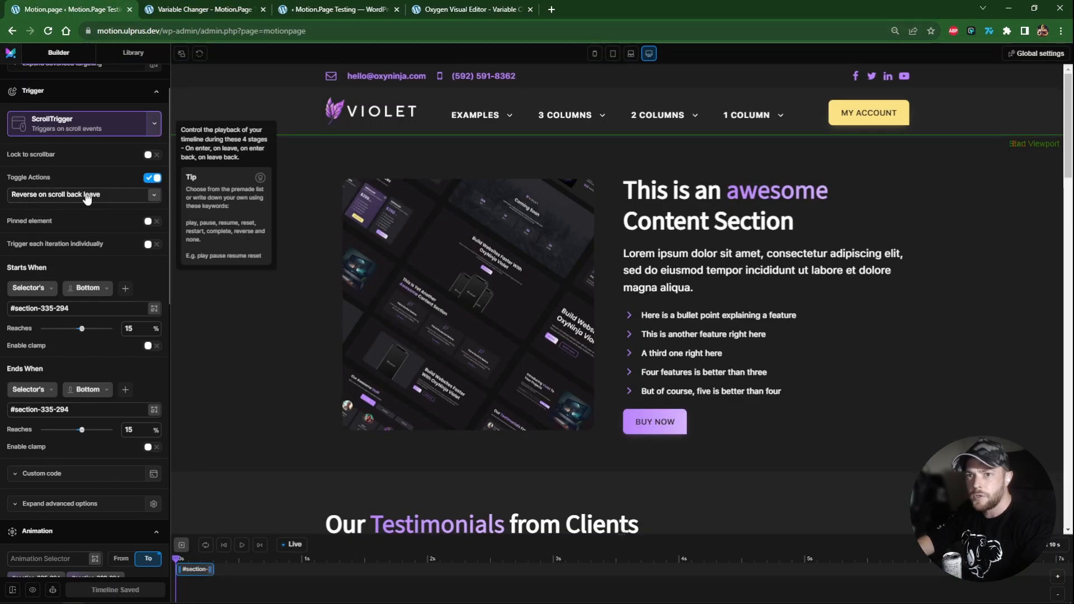
click(343, 7)
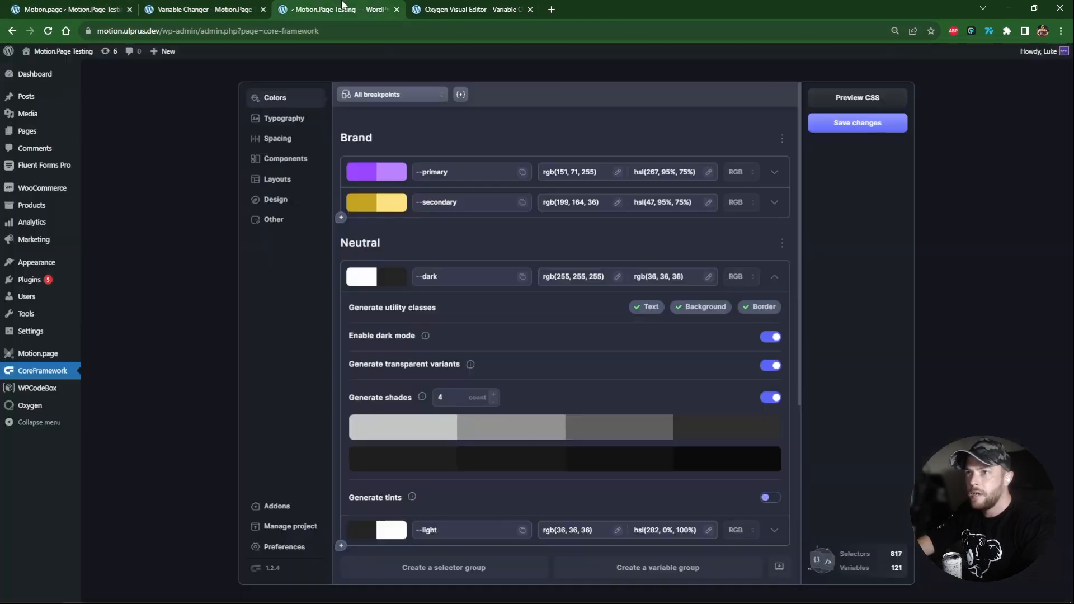
click(265, 5)
scroll(423, 212, down, 9)
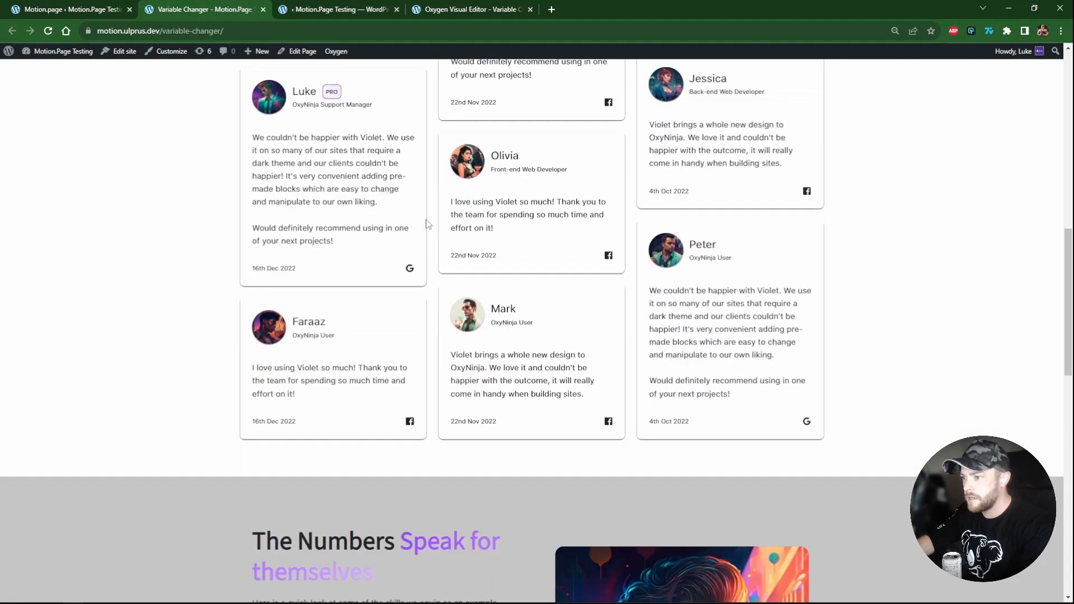
scroll(428, 224, down, 5)
drag(373, 297, 285, 297)
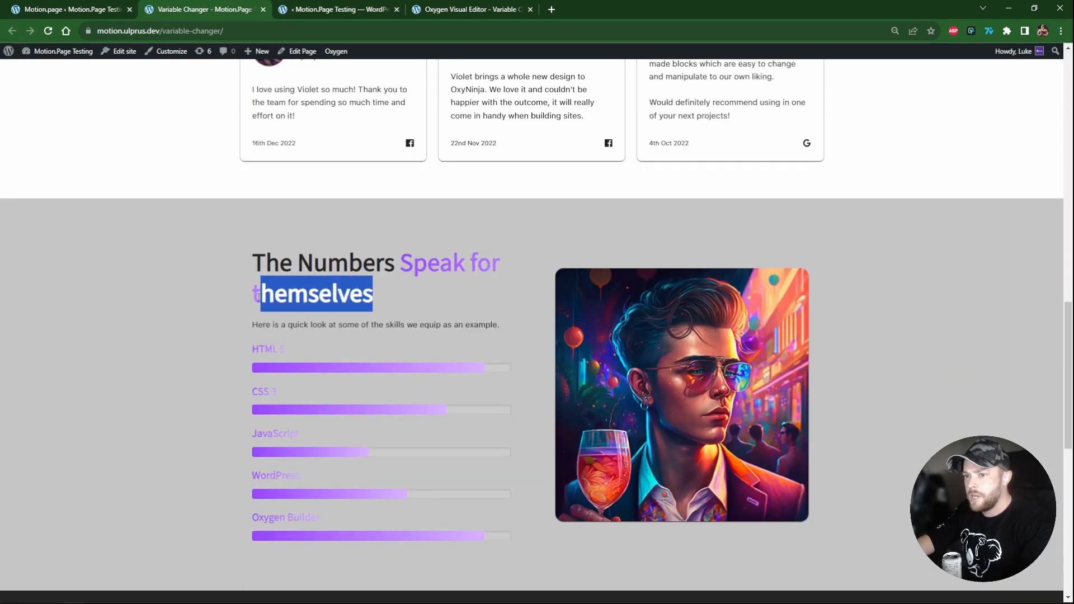
drag(373, 297, 272, 297)
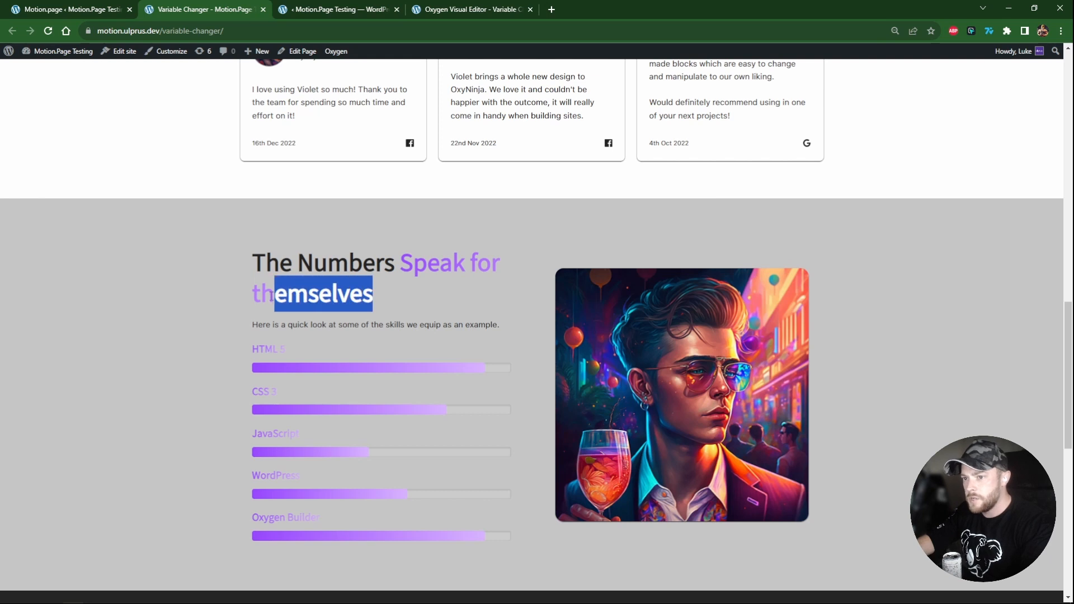
Step: Look up the gradient class on the word "awesome" in Oxygen and examine the .text-gradient--primary definition in CoreFramework's typography settings
click(464, 10)
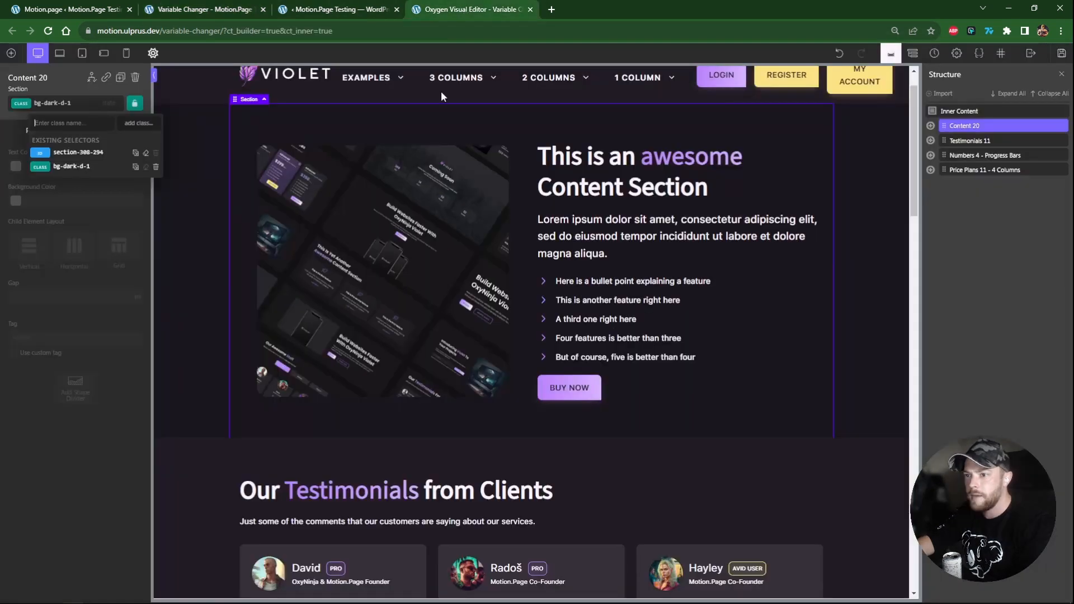
click(677, 162)
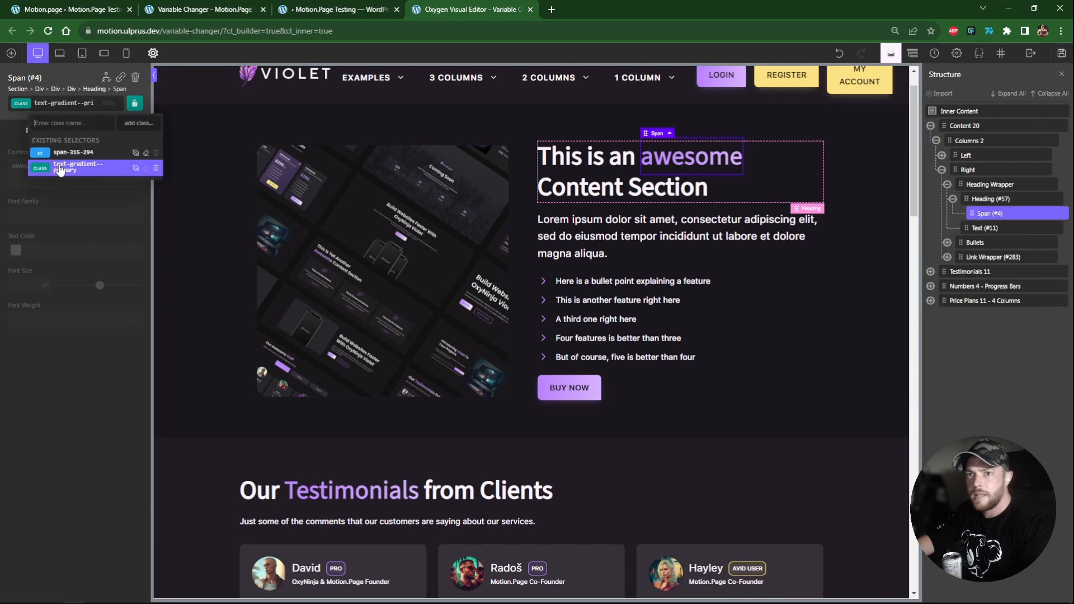
click(81, 169)
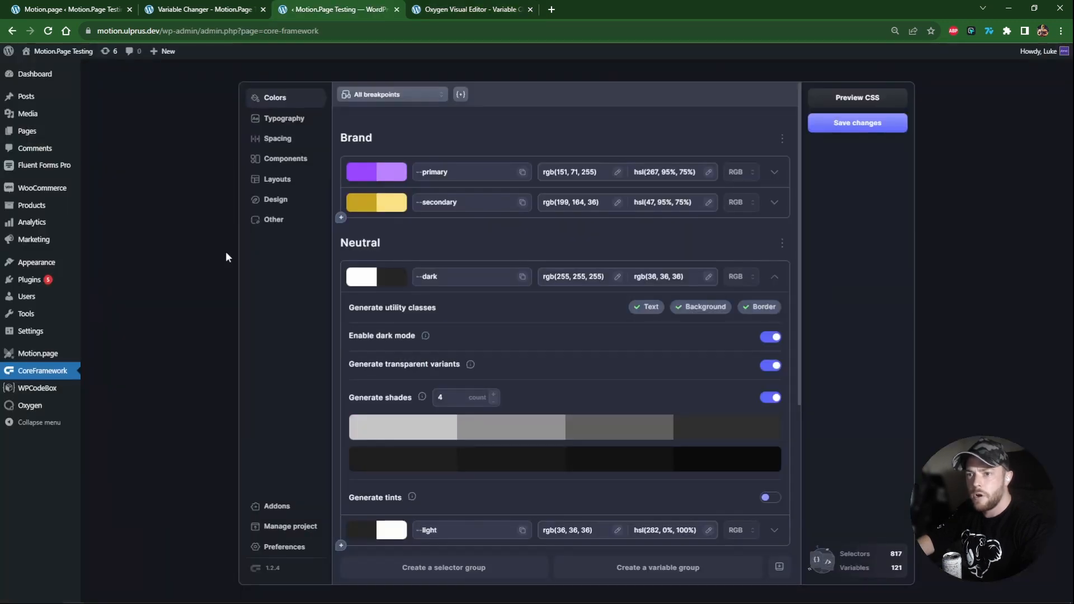
click(302, 224)
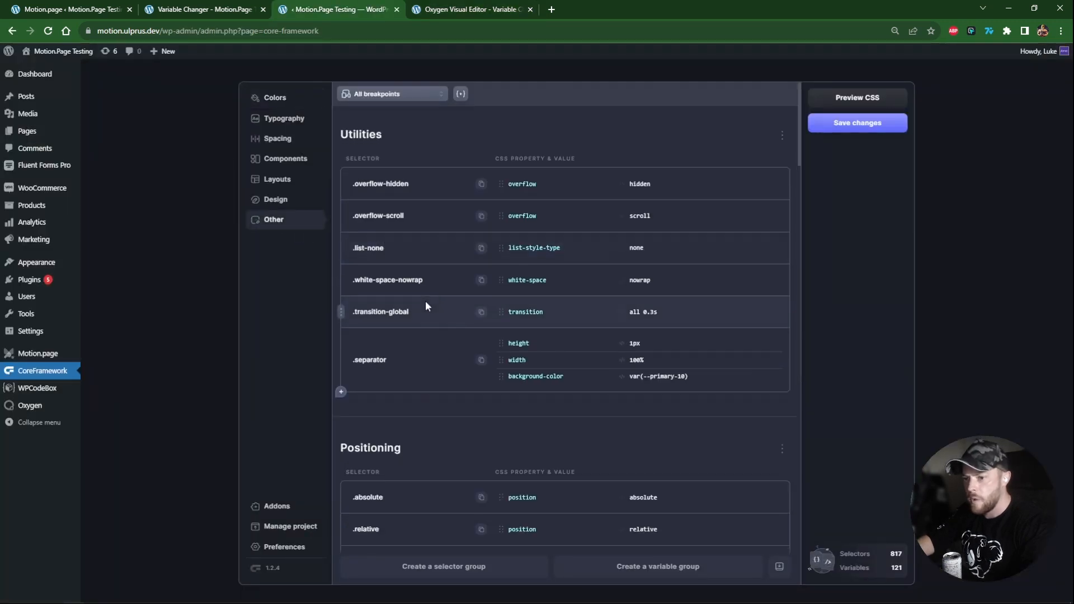
scroll(425, 301, down, 3)
click(284, 122)
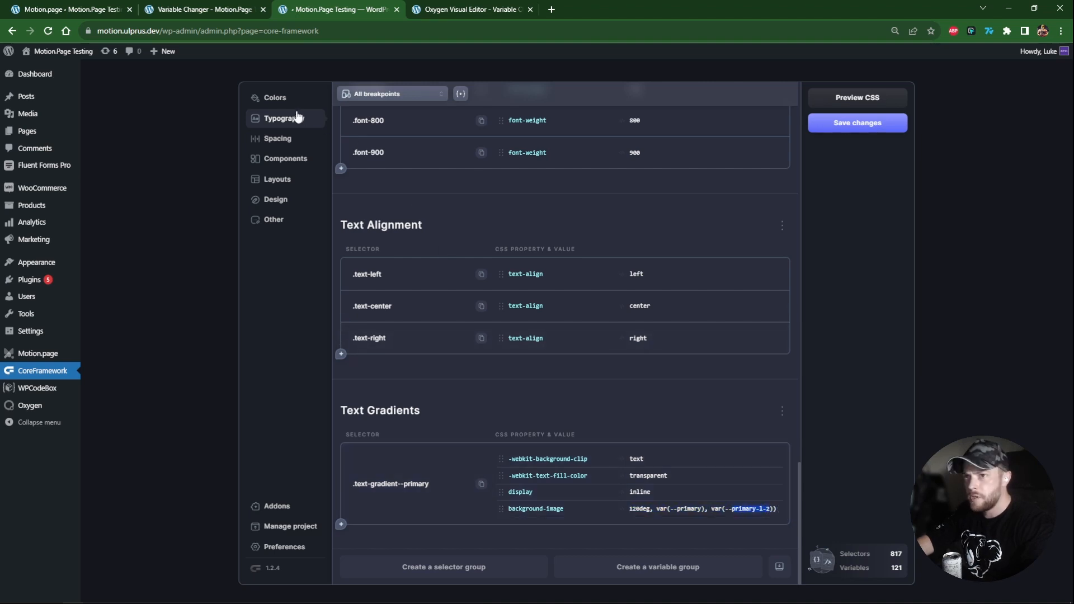
Step: Copy the color value of --primary's second light-mode tint from CoreFramework's color settings
click(288, 102)
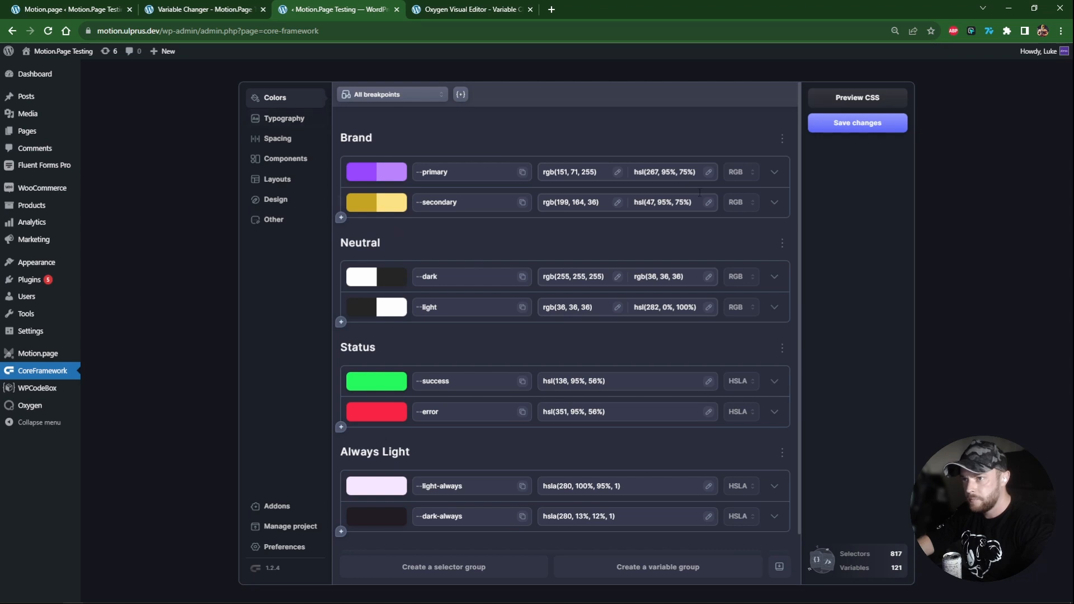
click(775, 172)
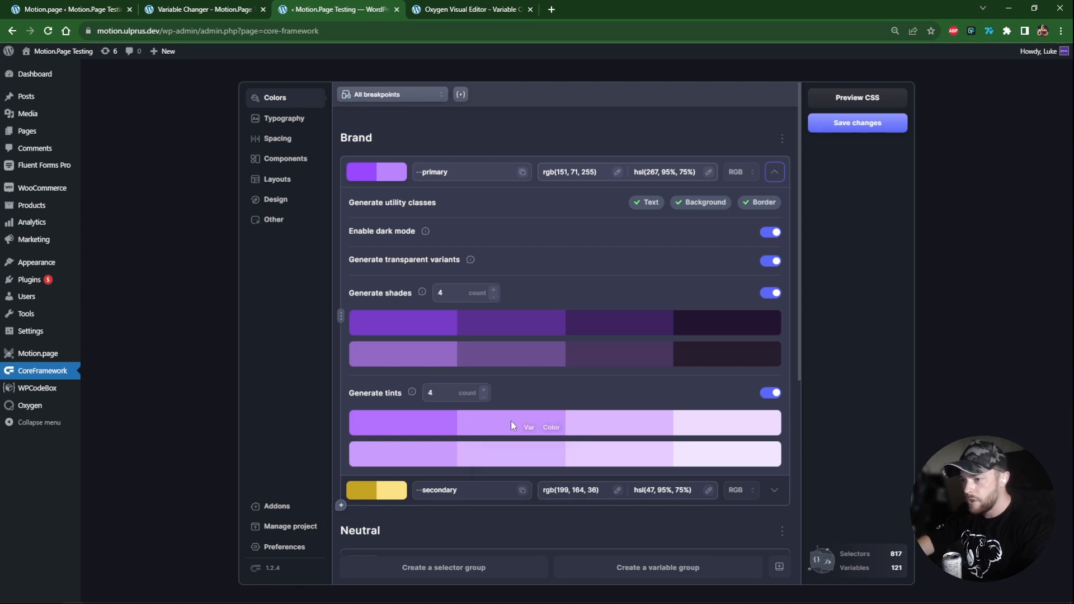
click(551, 429)
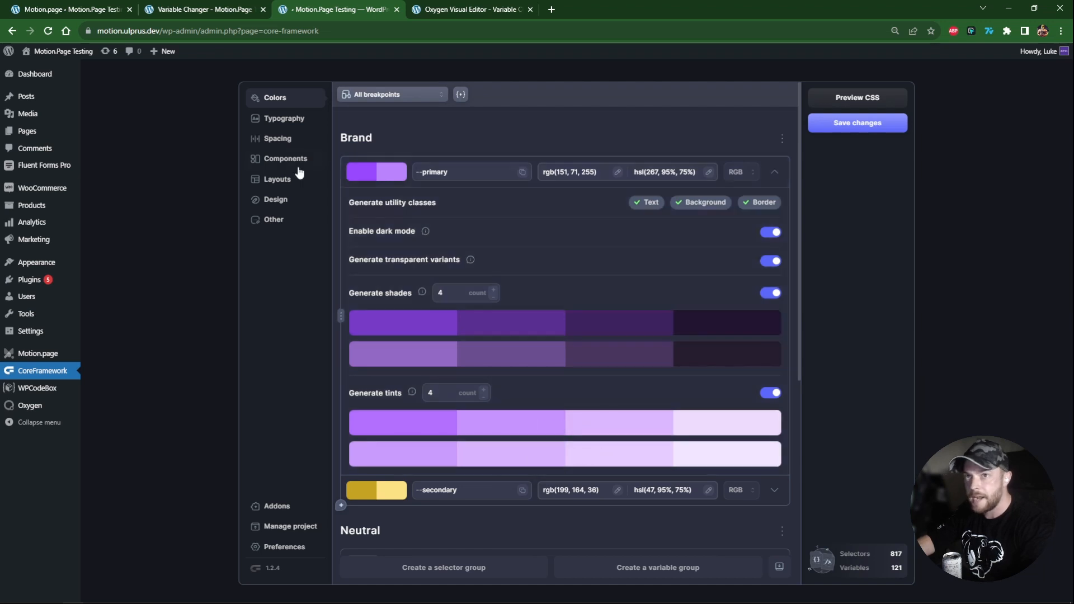
Step: In Motion.page, add a custom property --primary-l-2 with CoreFramework's second dark-mode tint, hsl(269, 98%, 85%), to Theme Change - 2 and save it
key(ctrl+1)
scroll(105, 375, down, 10)
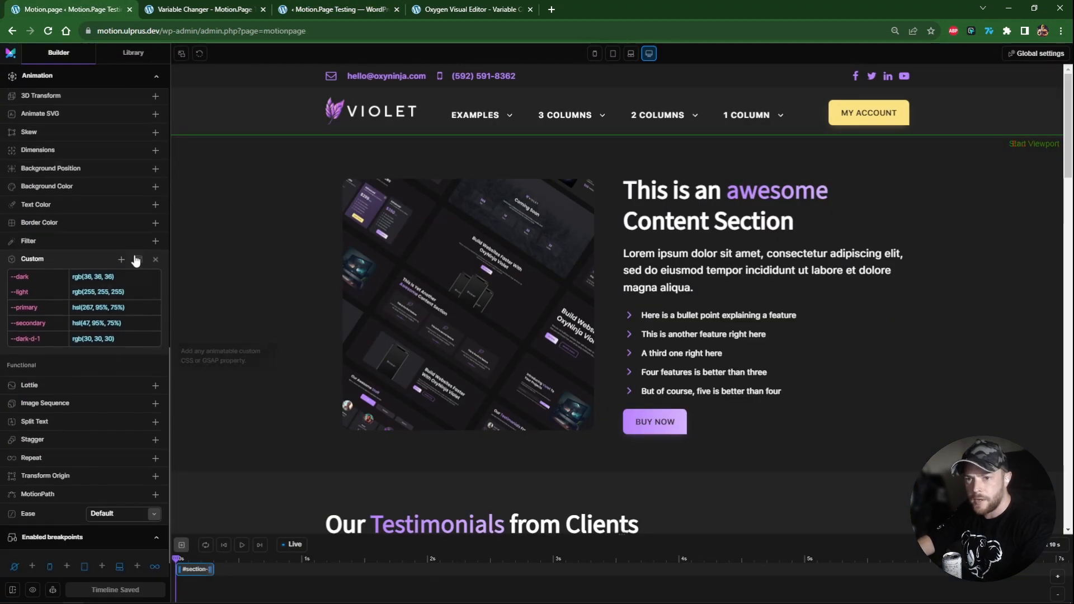
click(122, 259)
text(--primary-l-2)
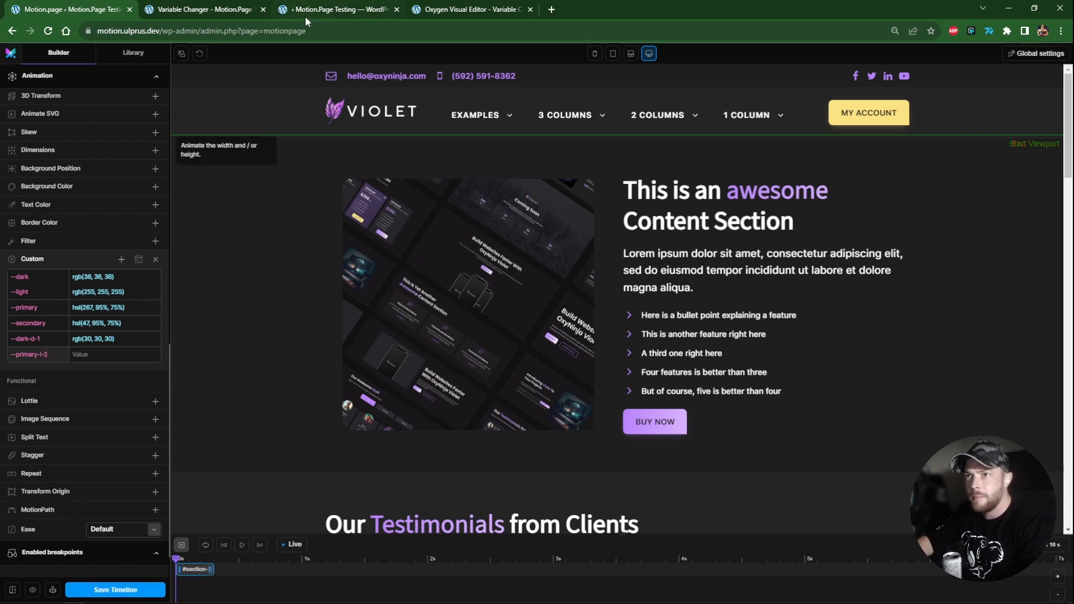
click(320, 7)
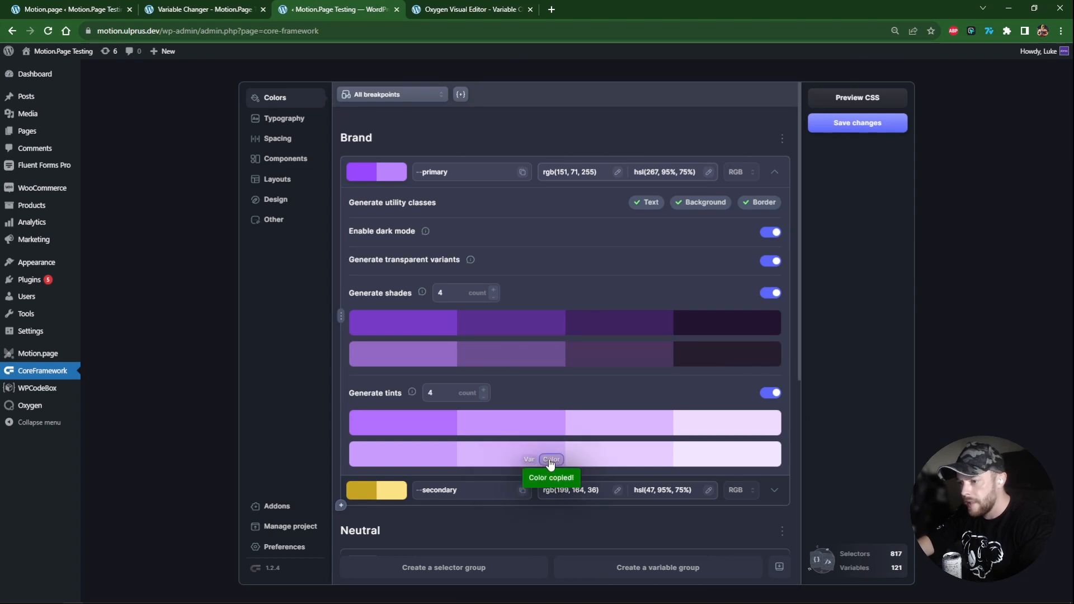
click(73, 6)
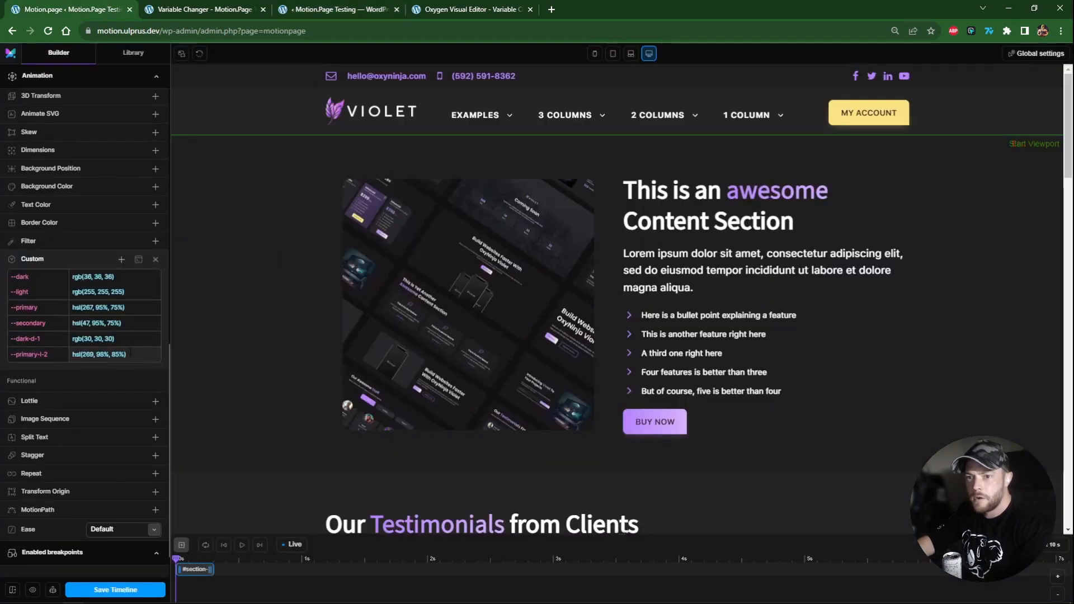
click(113, 590)
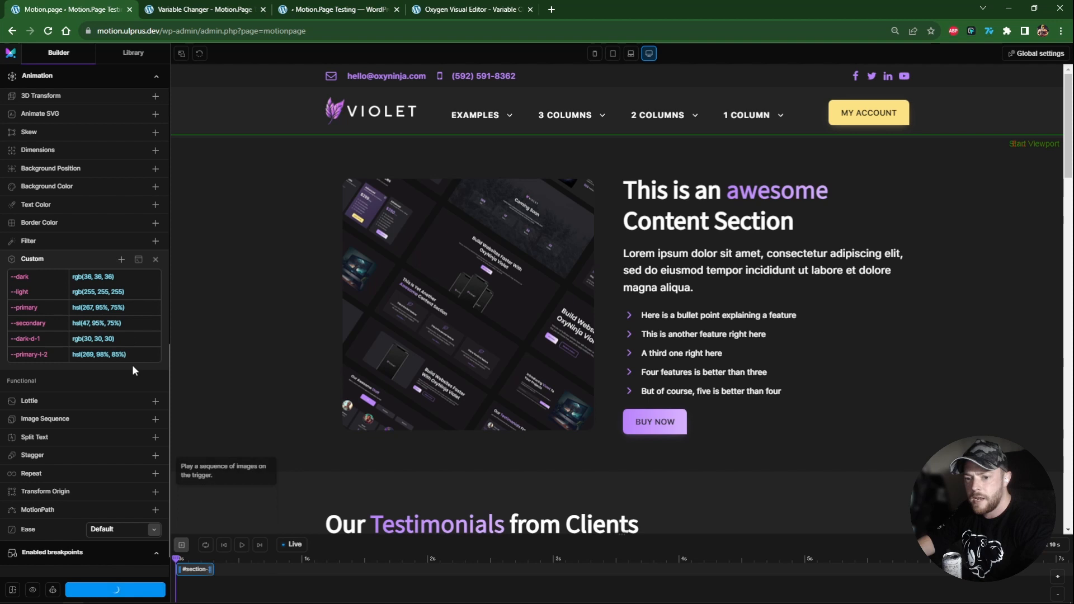
Step: Open the Theme Change - 1 timeline and add a custom property named --primary-l-2
click(134, 56)
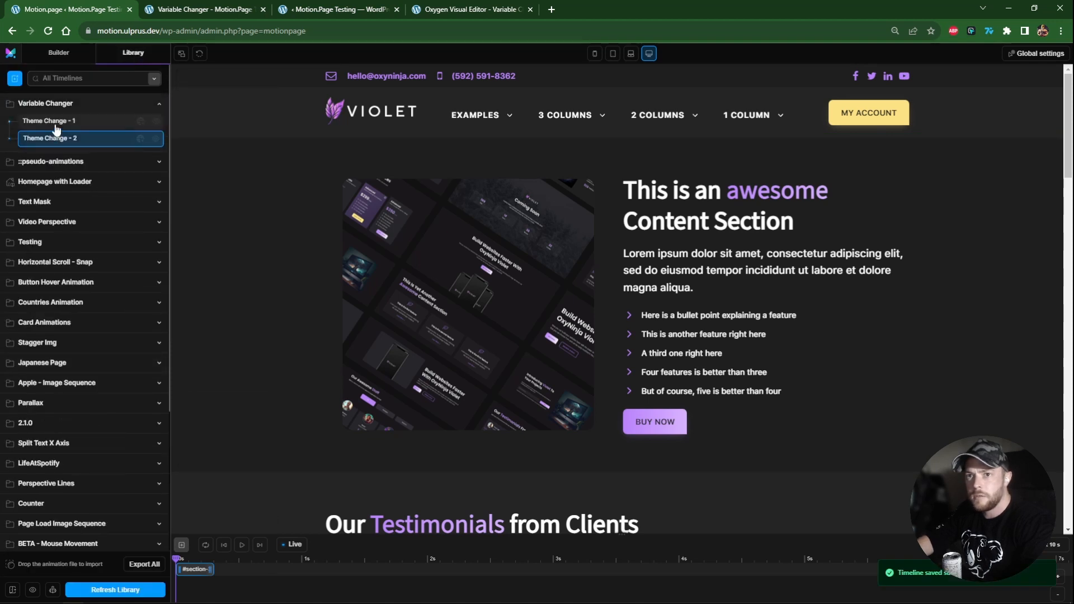
click(55, 126)
scroll(95, 269, down, 12)
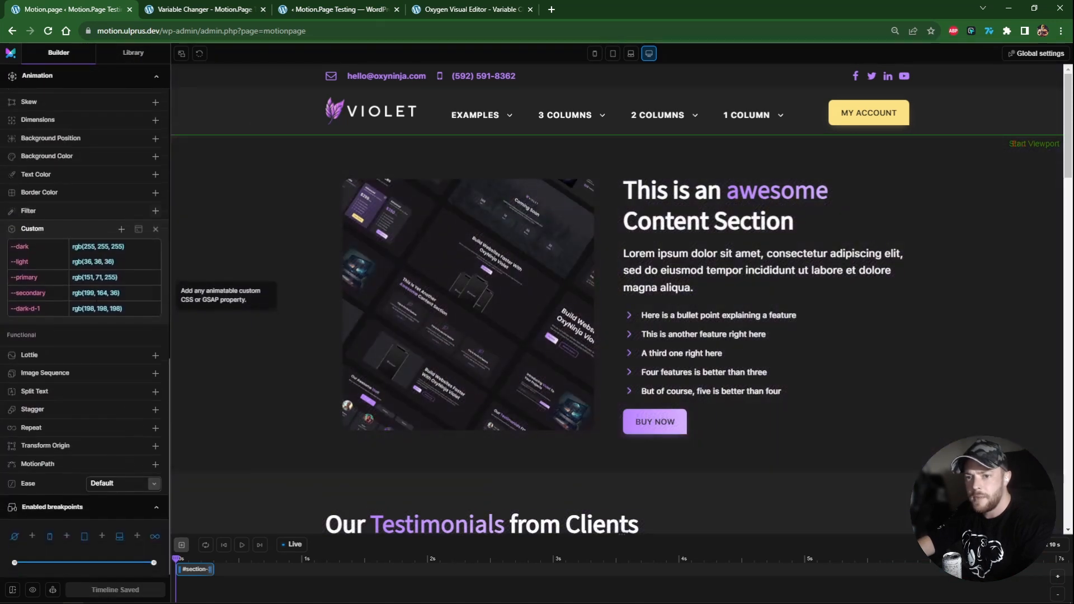
click(122, 229)
click(39, 323)
key(ctrl+v)
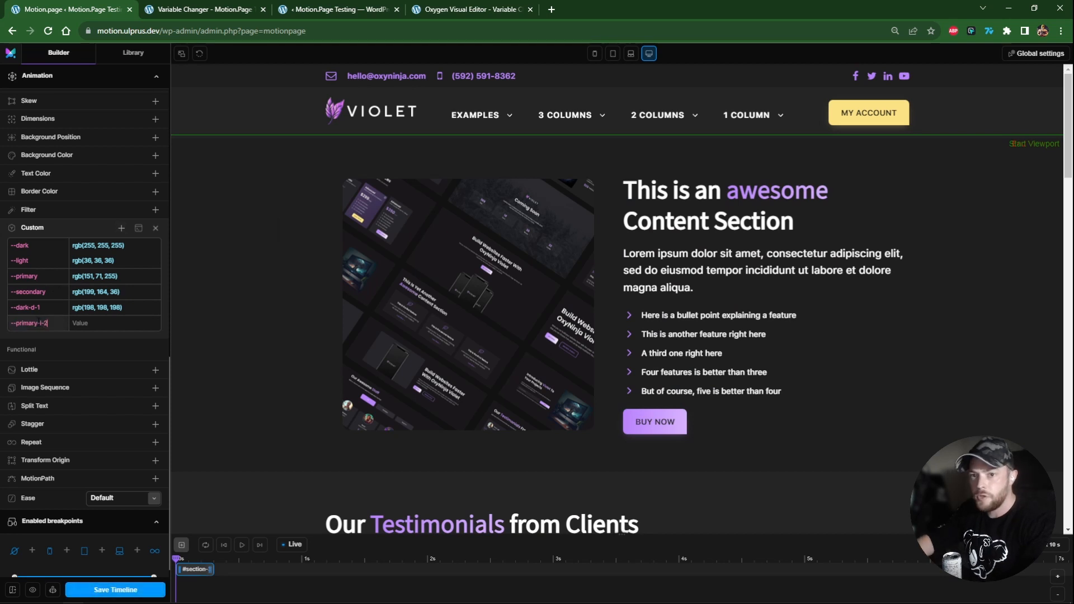
Step: Copy --primary's second light-mode tint from CoreFramework and set it as Motion.page's --primary-l-2 value, rgb(199, 147, 255)
click(336, 9)
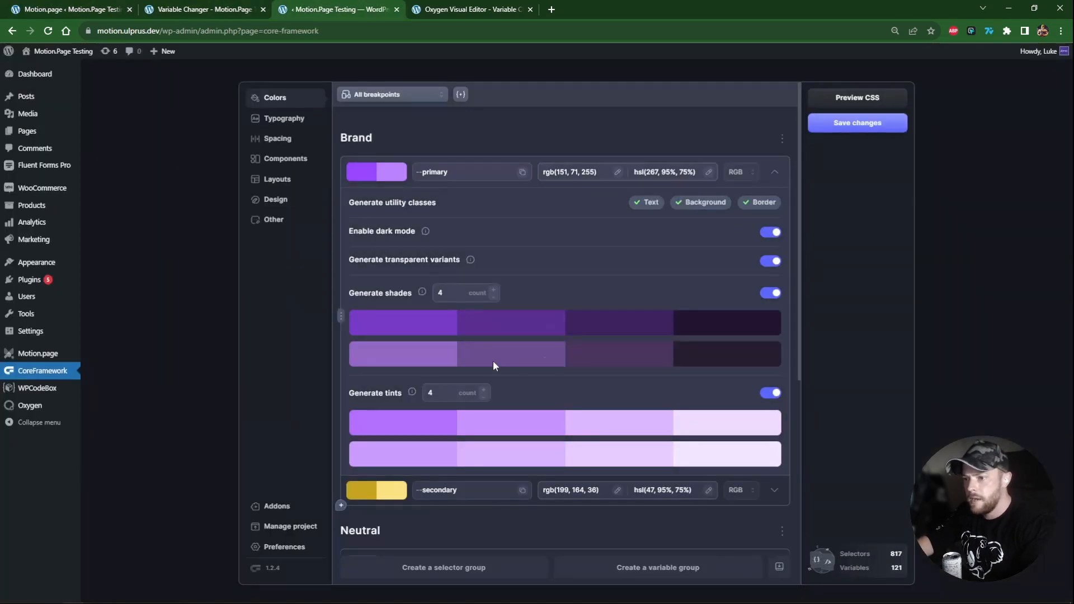
mouse_move(501, 428)
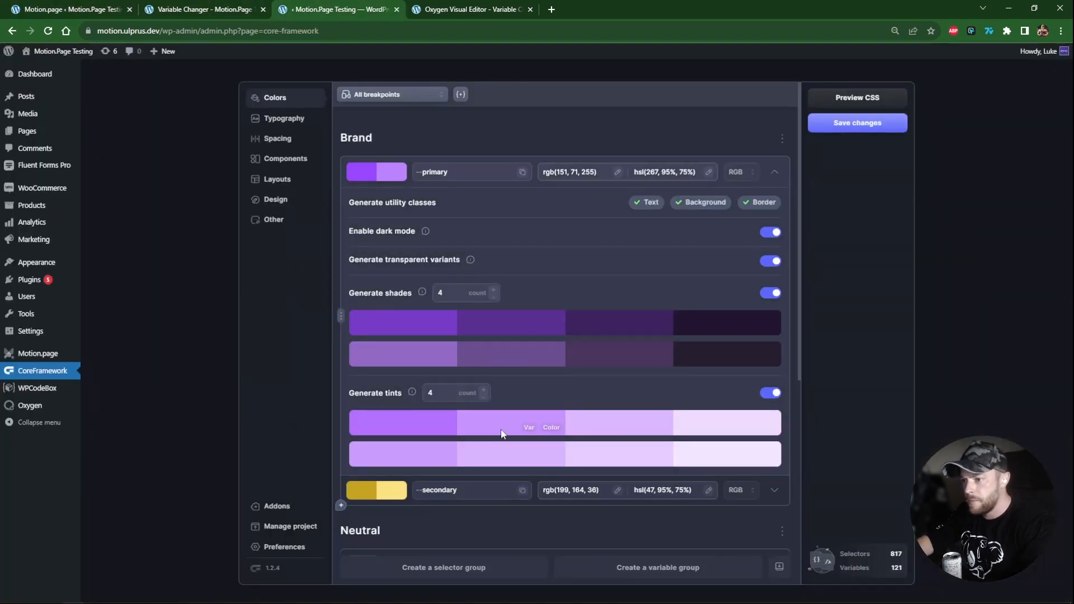
click(551, 428)
click(68, 9)
click(134, 323)
key(ctrl+v)
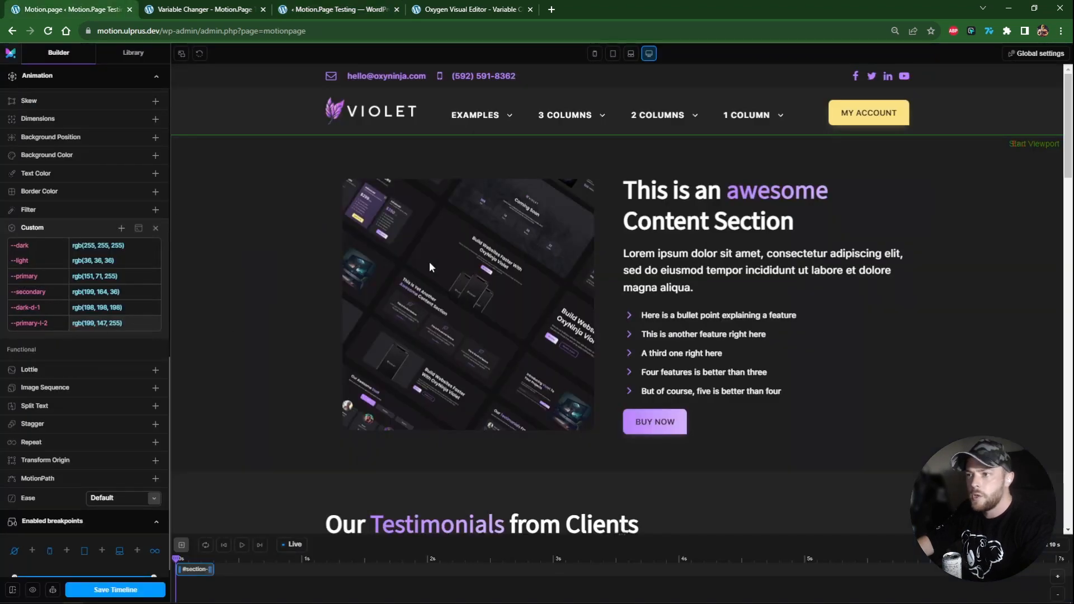
Step: Preview the scroll color changes in the builder from the testimonials through to the pricing section, and save the timeline
scroll(900, 214, down, 6)
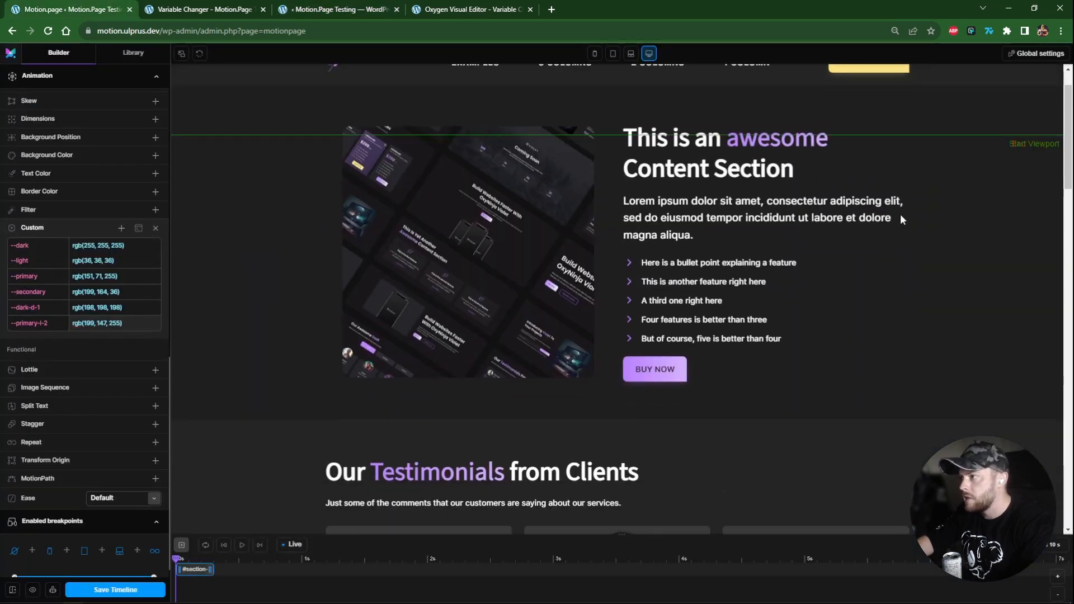
scroll(864, 218, down, 1)
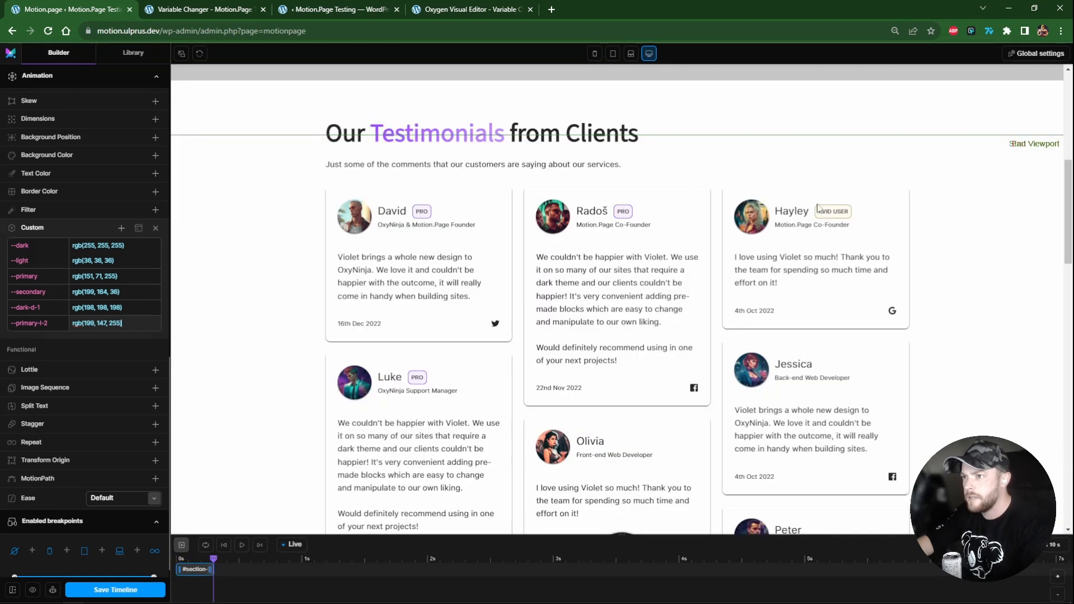
scroll(556, 197, down, 12)
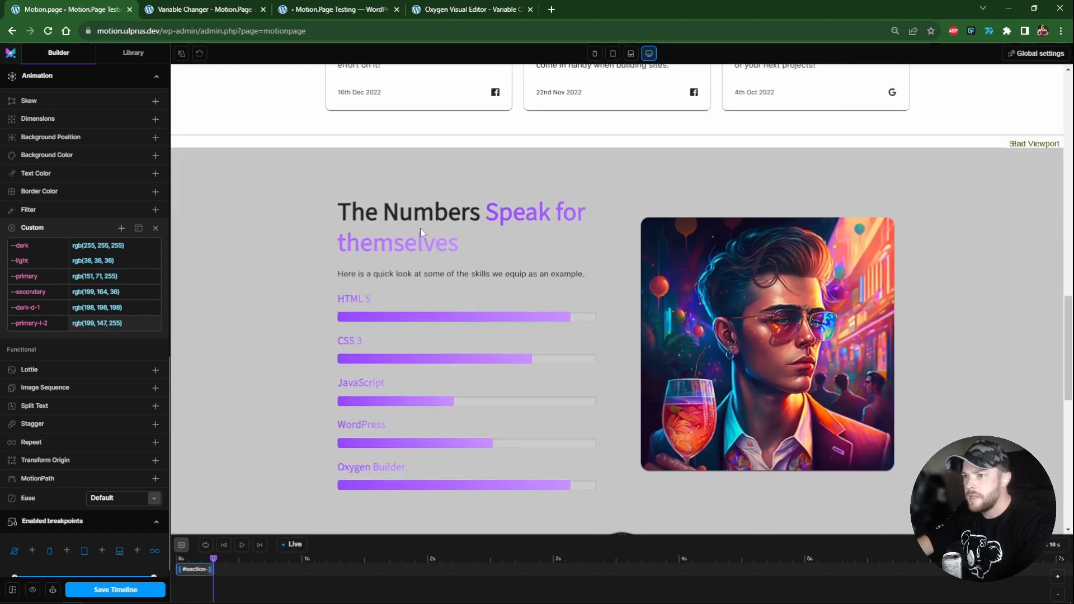
scroll(406, 248, down, 10)
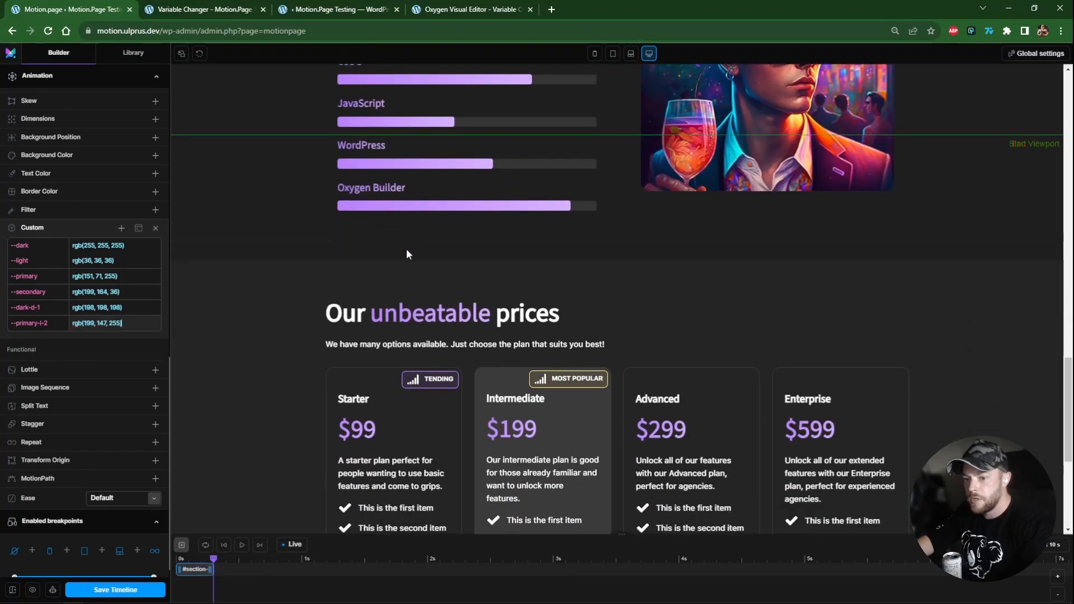
click(123, 591)
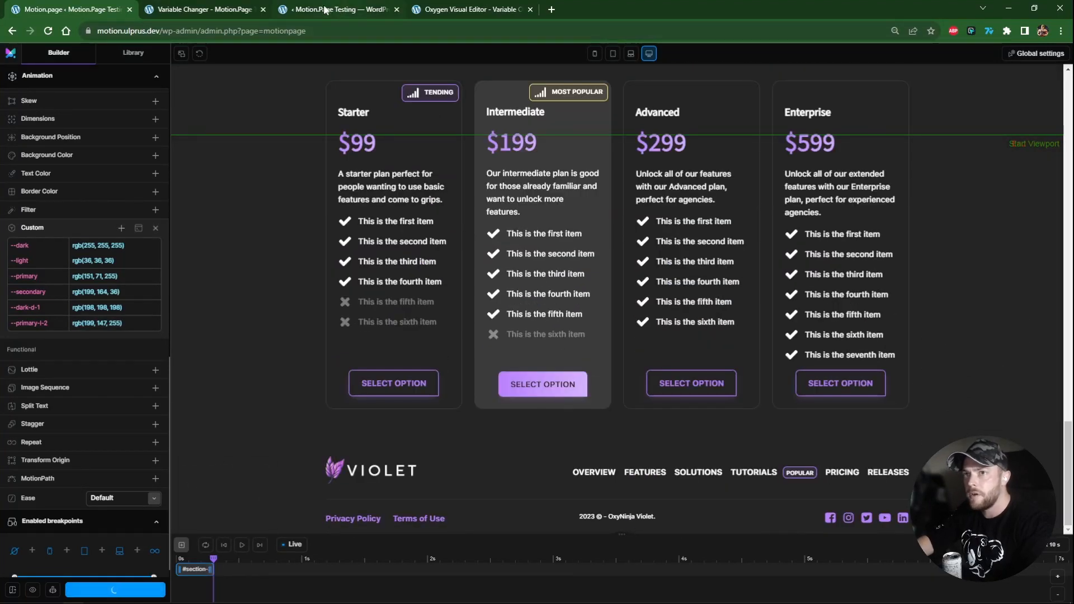
Step: Examine the gradient text and theme colors on the live Variable Changer page from the testimonials through to the pricing section
click(207, 9)
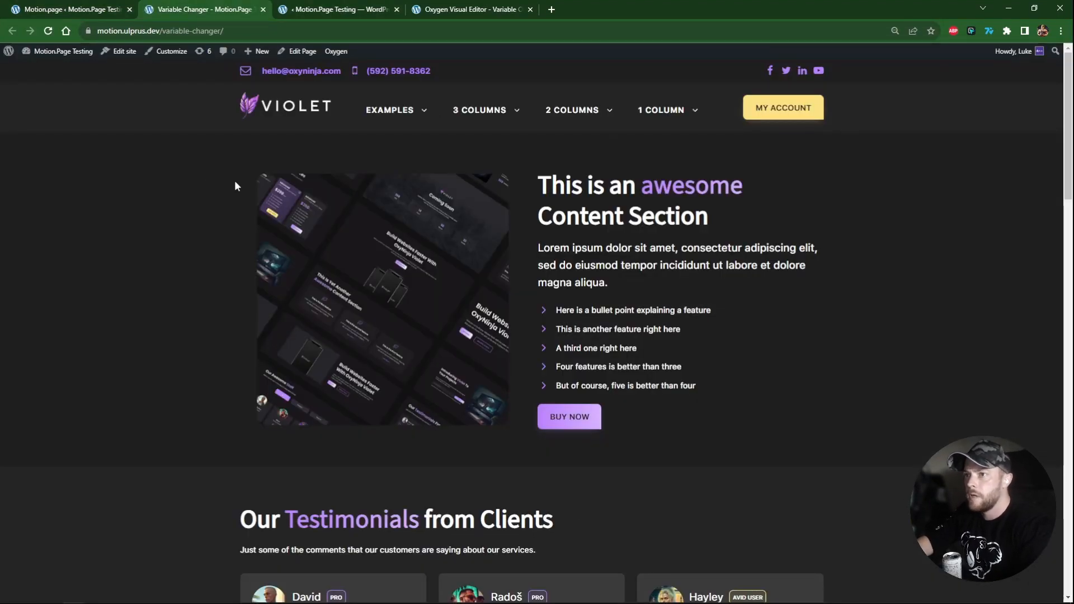
scroll(235, 185, down, 6)
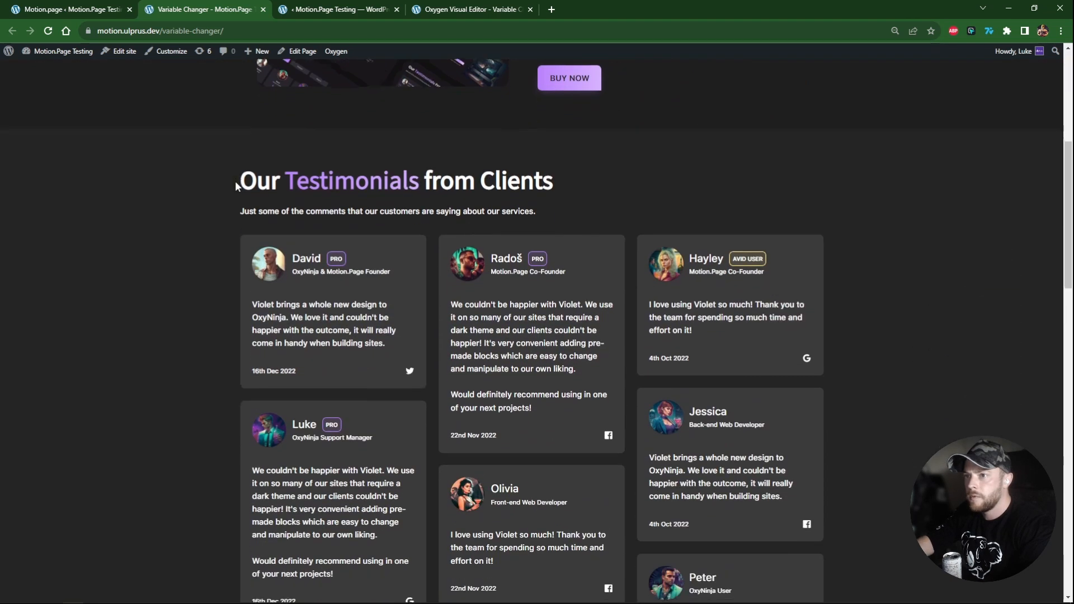
scroll(237, 186, down, 1)
drag(420, 129, 335, 132)
click(331, 132)
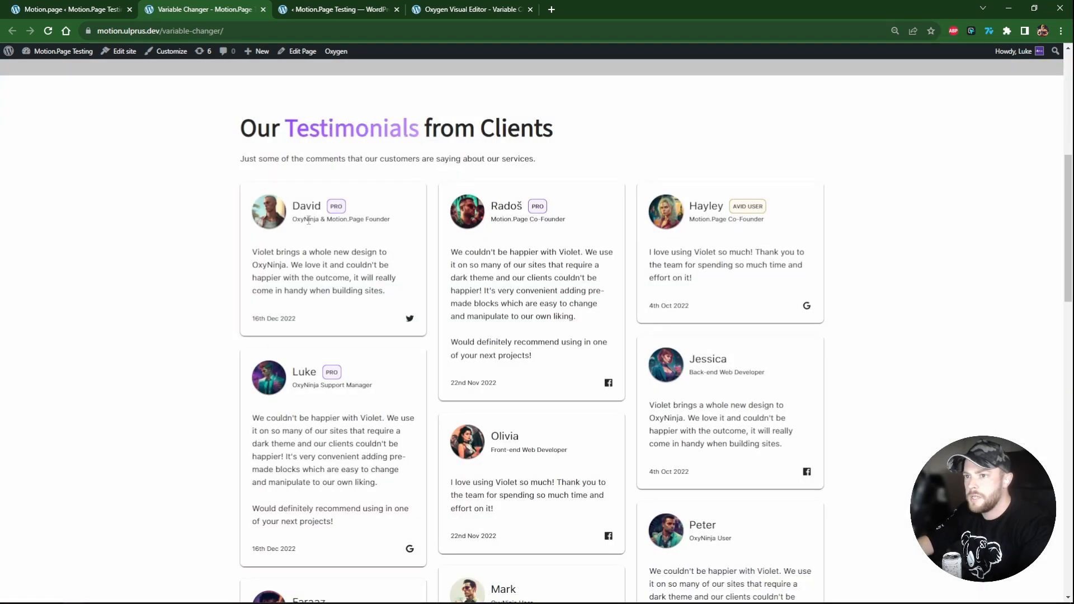
drag(328, 288, 230, 248)
click(225, 245)
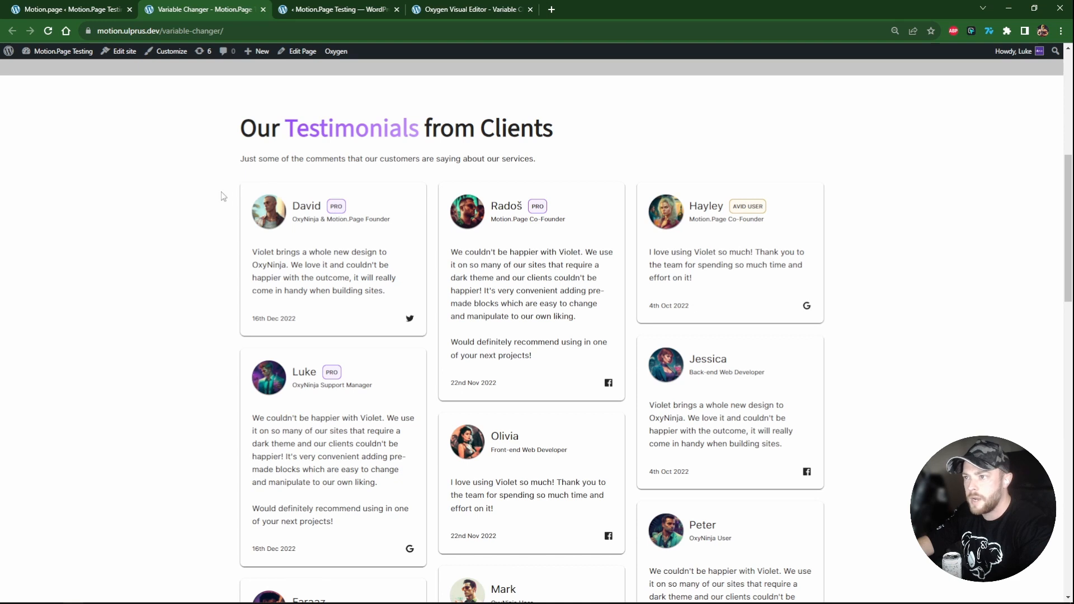
scroll(224, 199, down, 6)
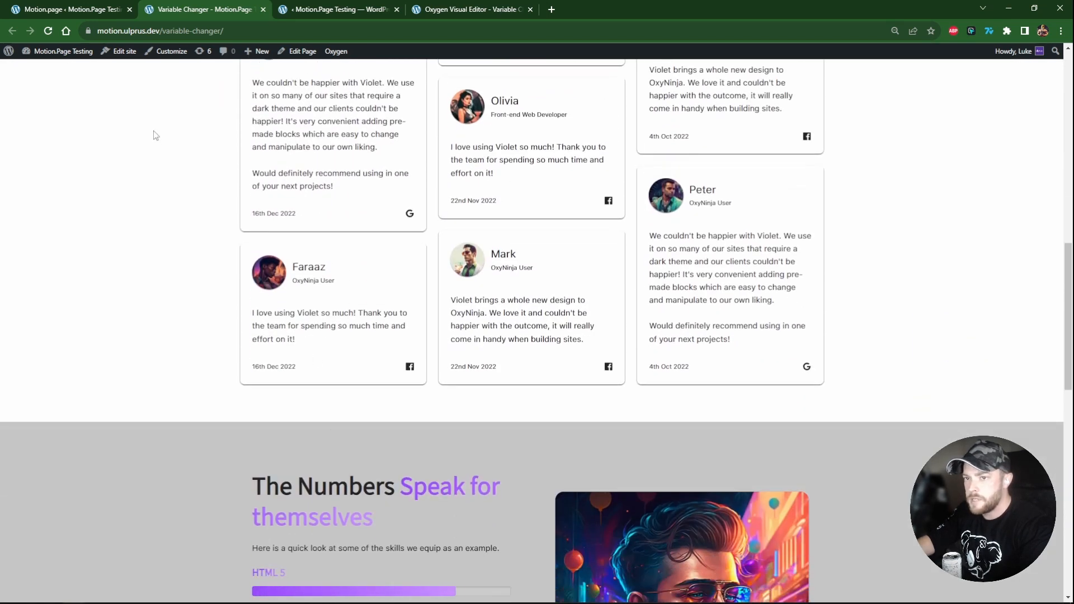
scroll(158, 140, down, 6)
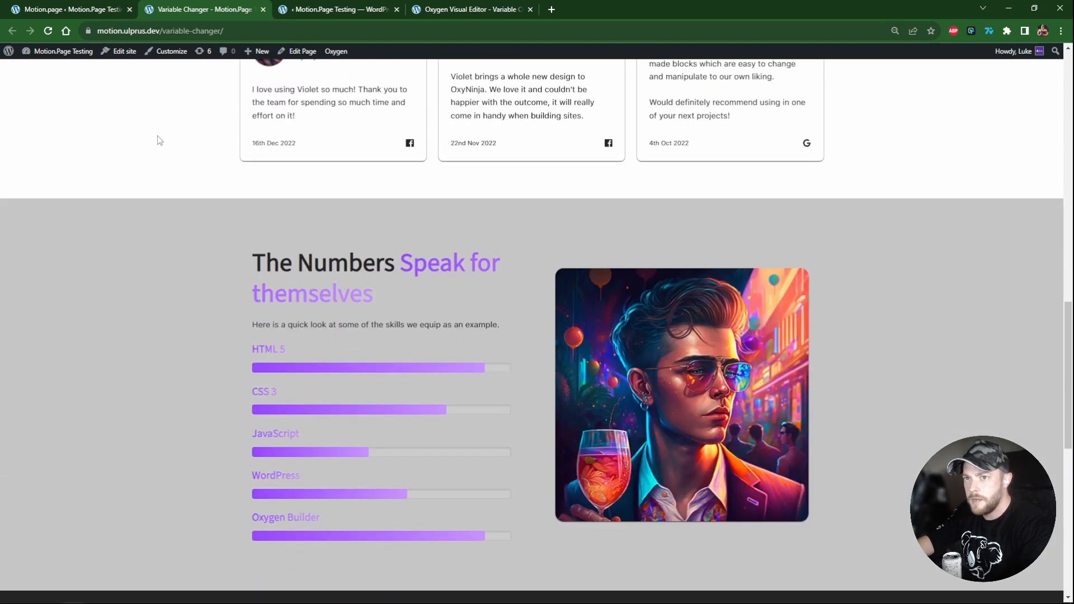
scroll(316, 175, down, 8)
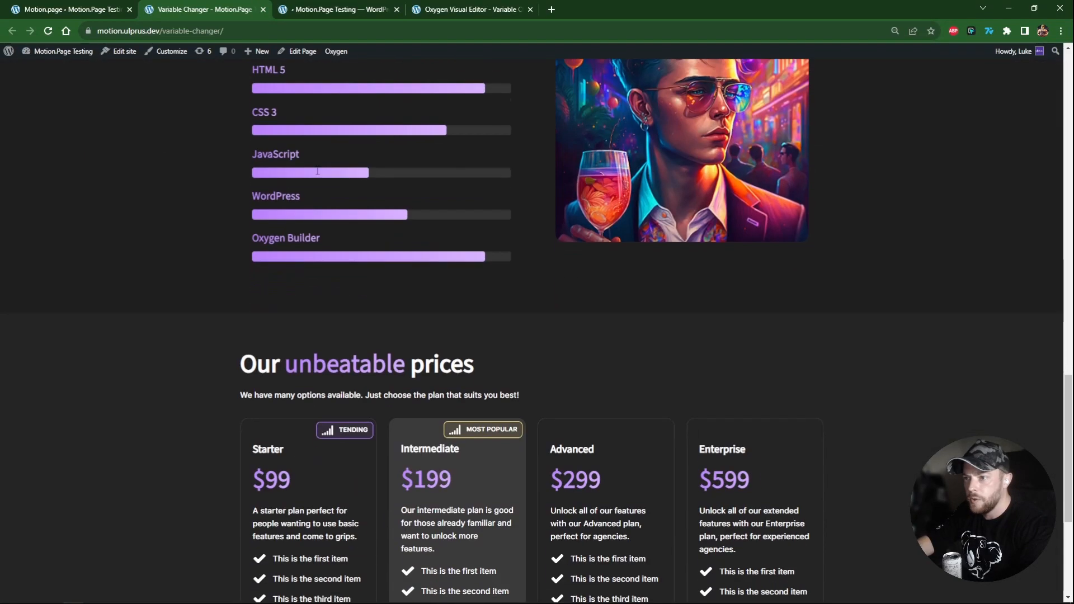